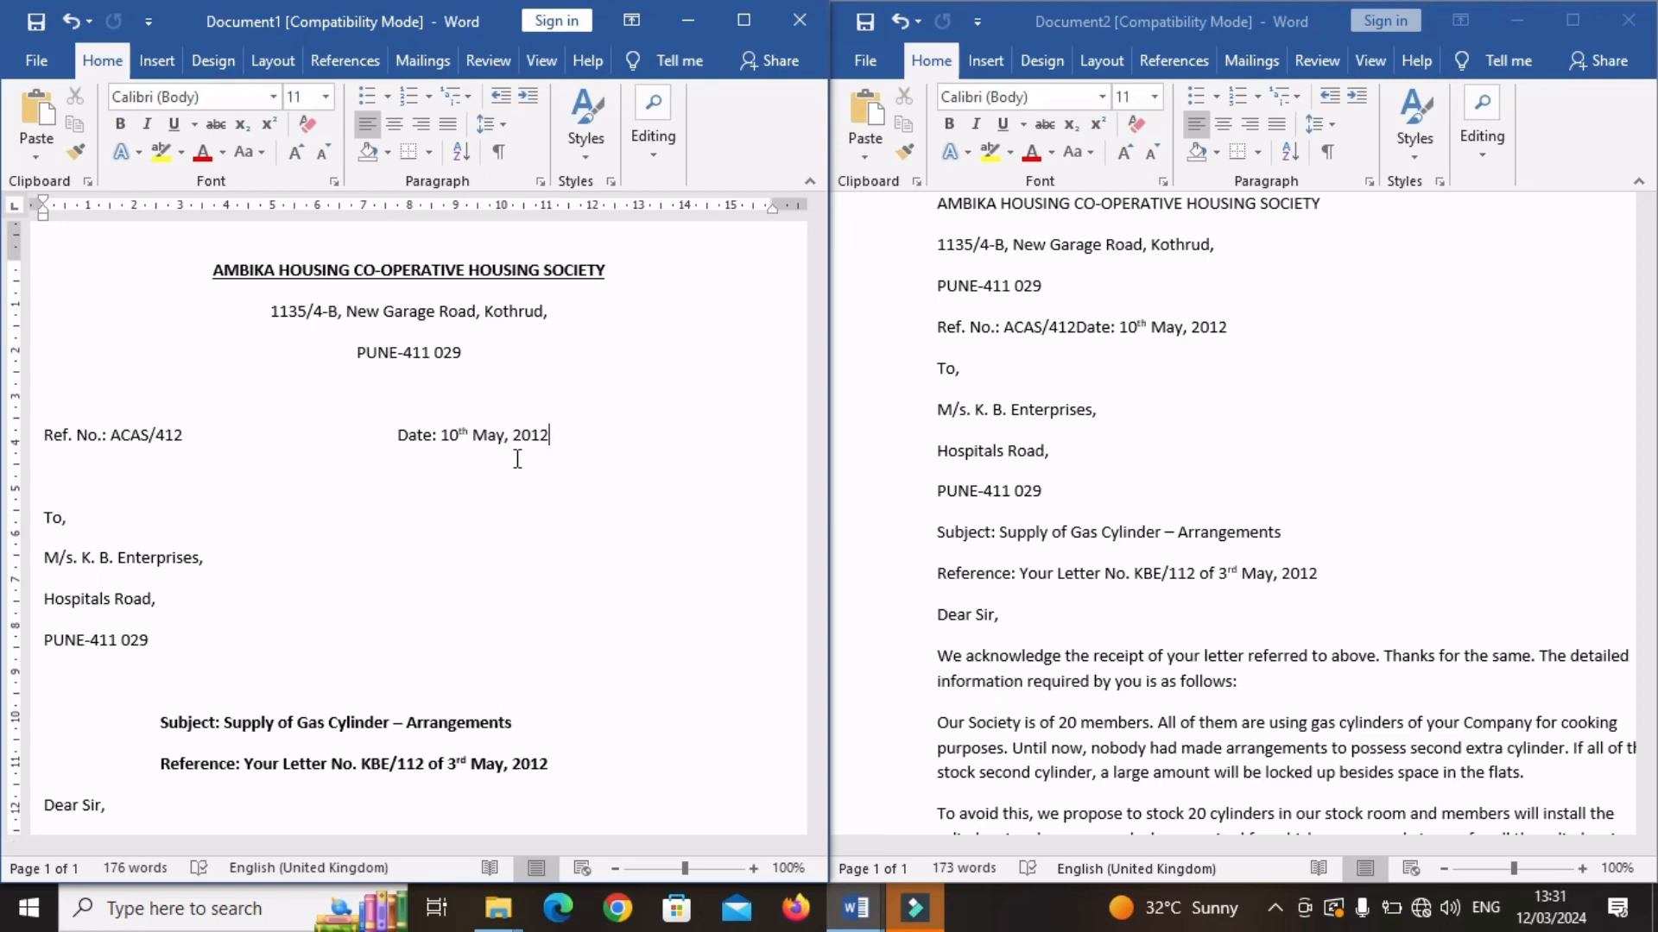
Step: Maximize the Document1 window and examine the formatted letter's heading, address and date line at 160% zoom
left_click(739, 15)
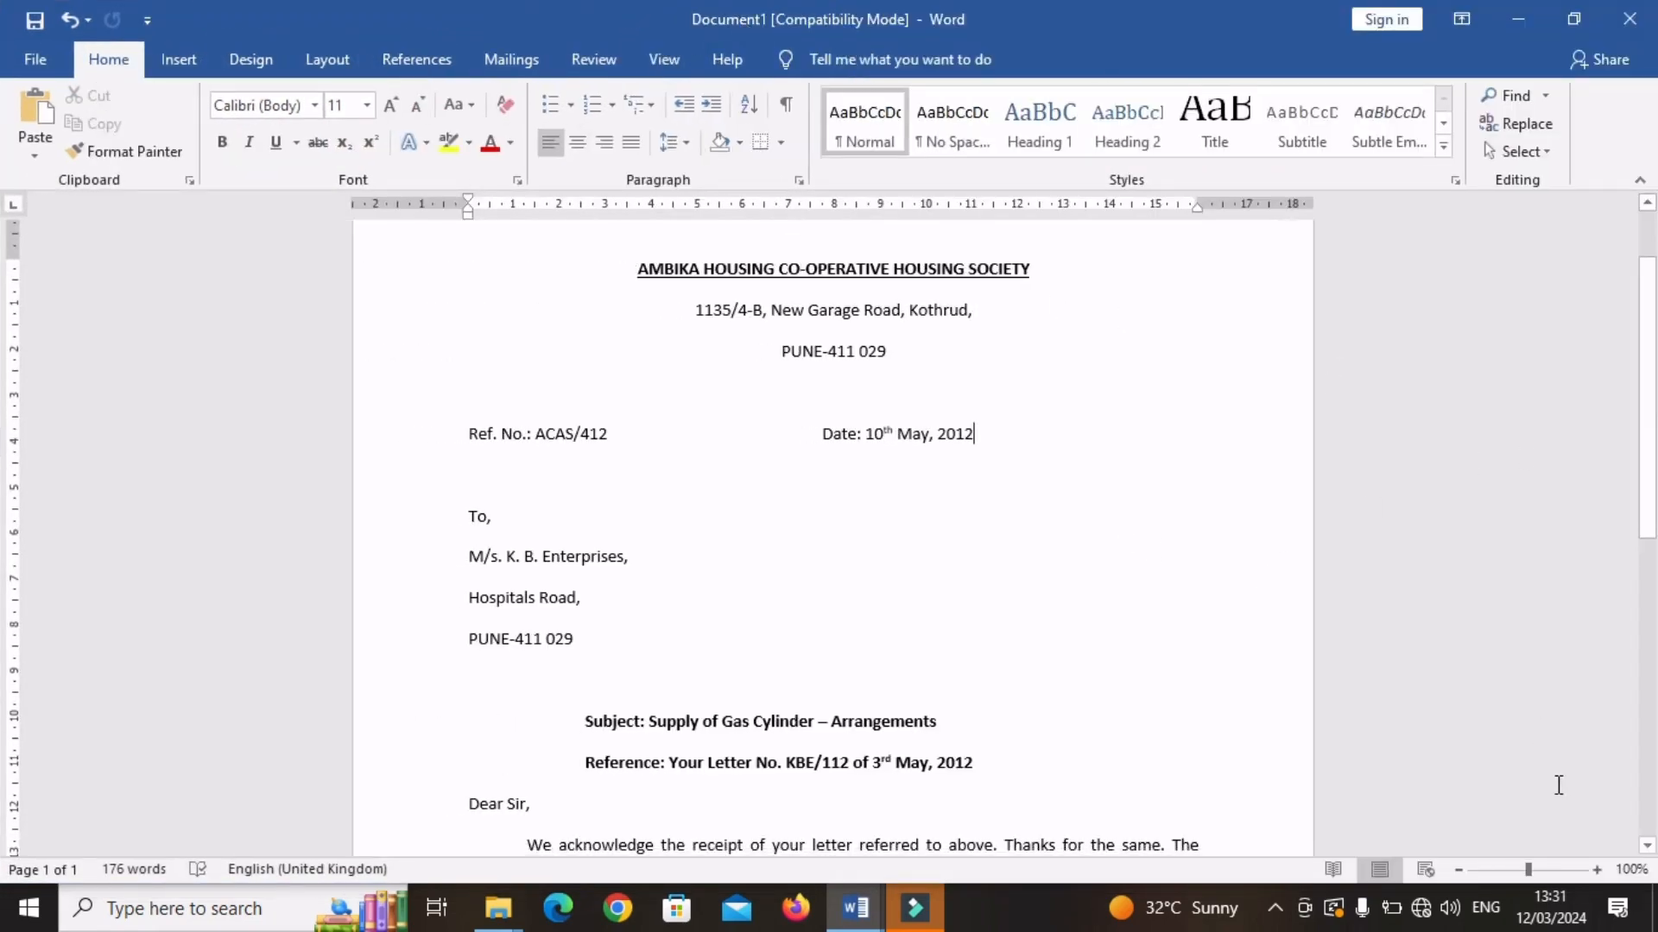
left_click(1597, 869)
left_click(1596, 869)
left_click(1596, 870)
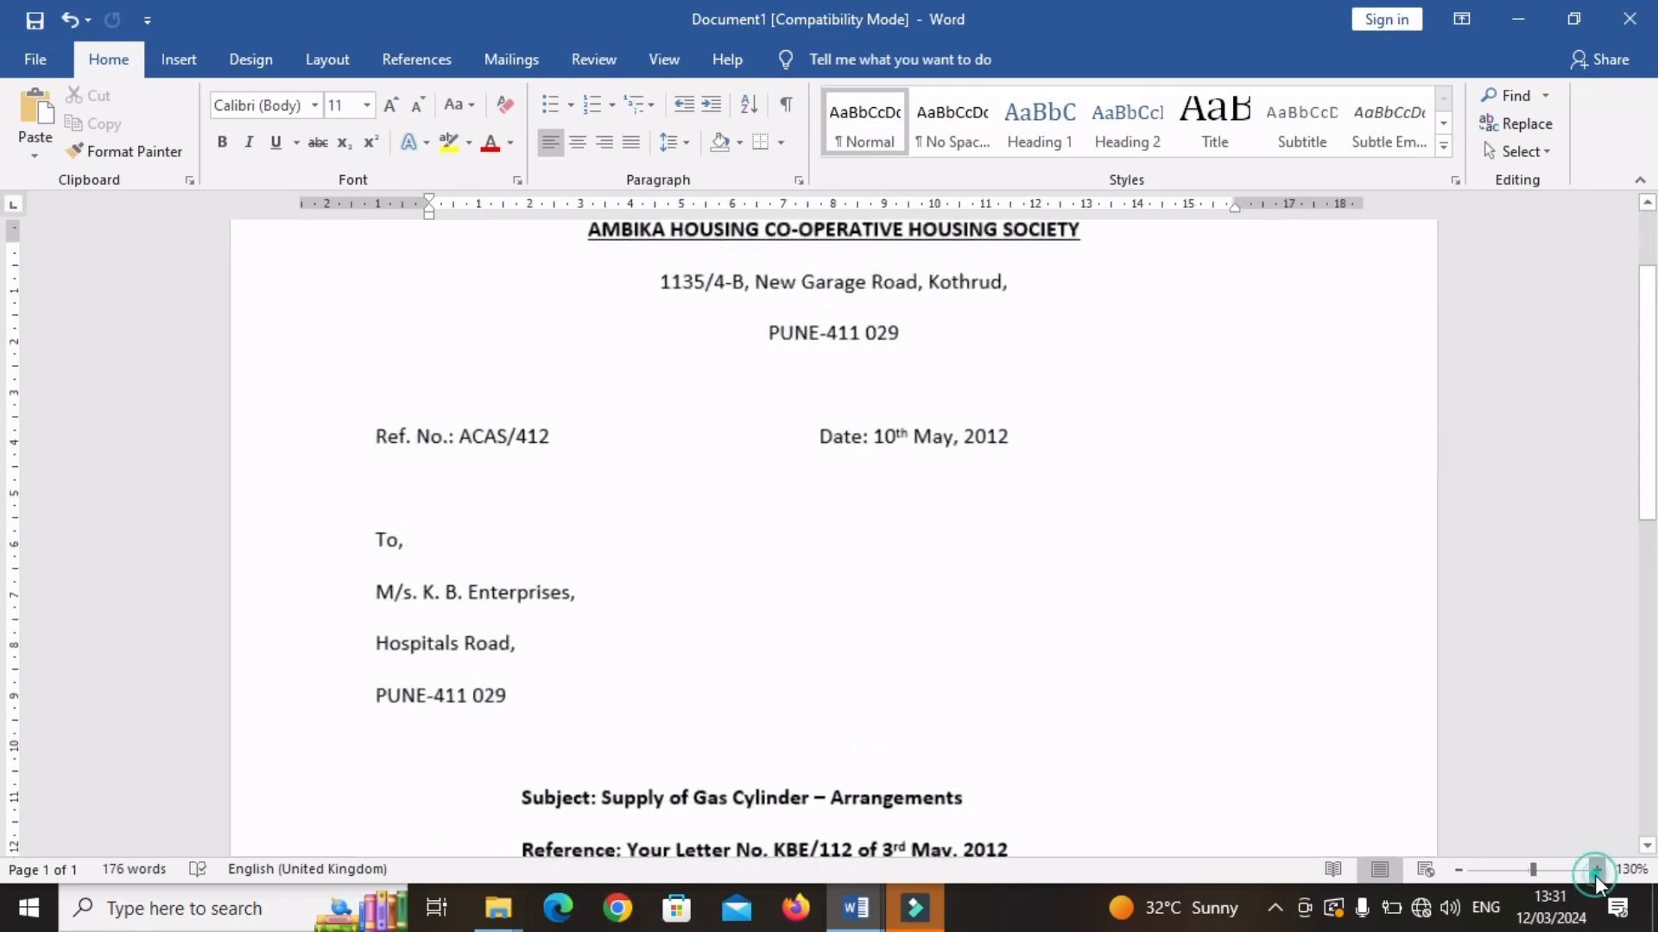
left_click(1596, 870)
left_click(1596, 870)
left_click(1597, 869)
left_click_drag(1655, 342, 1654, 246)
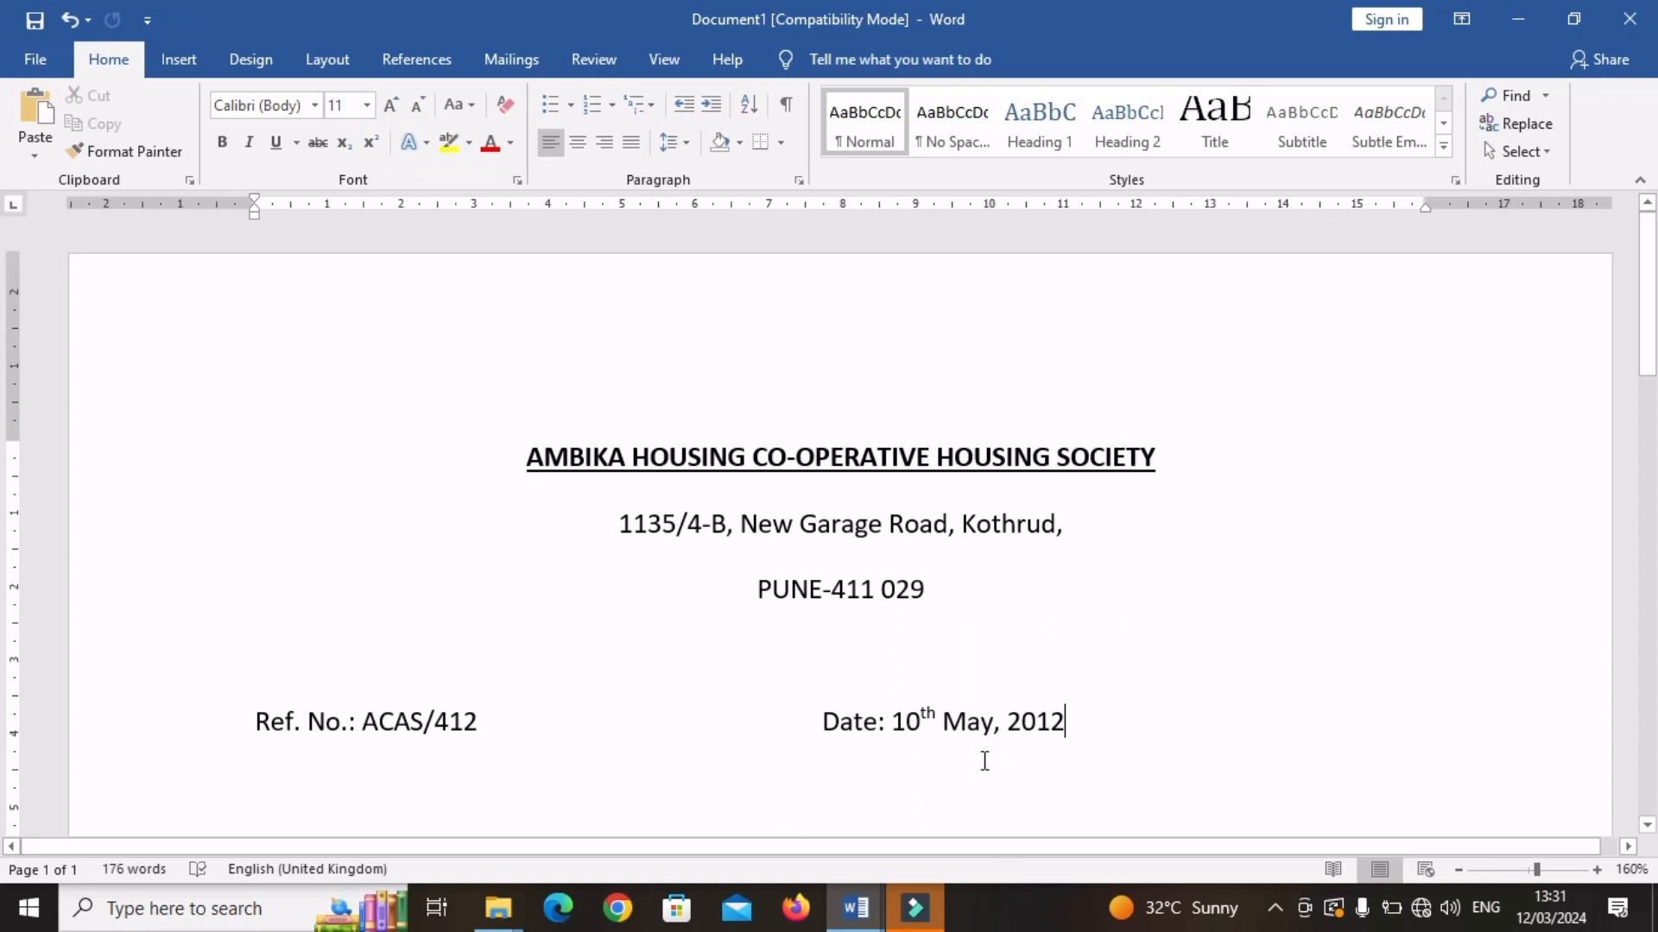
mouse_move(1654, 281)
left_mouse_down()
mouse_move(1652, 761)
mouse_move(1655, 284)
left_mouse_up()
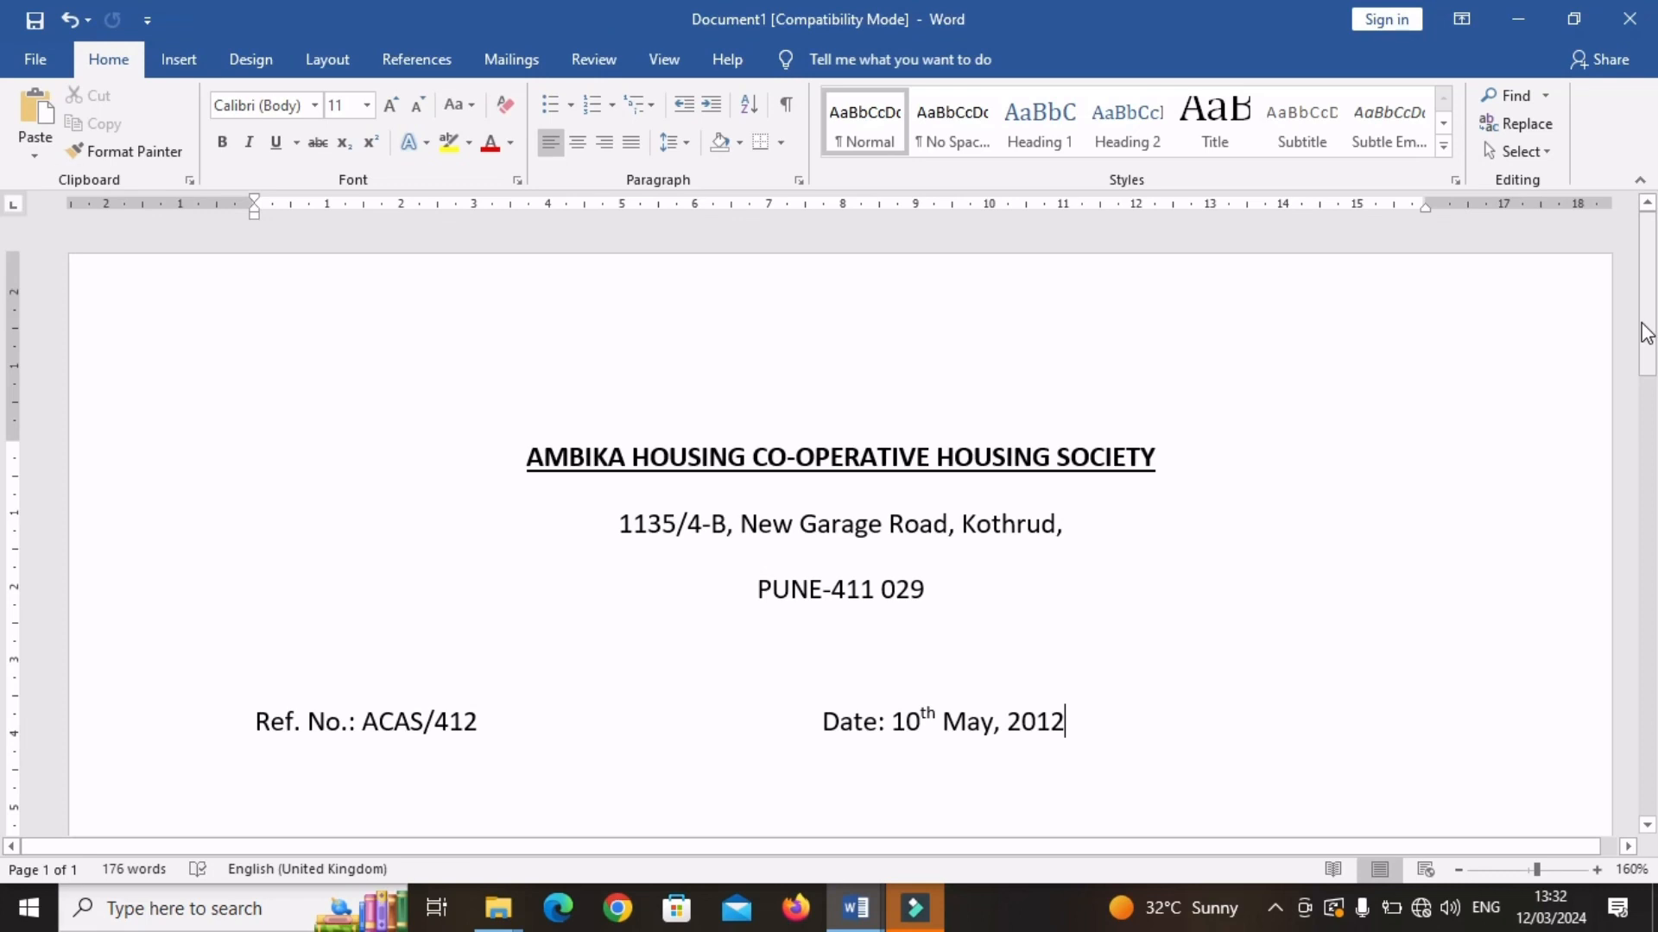
Step: Return Document1 to 100% zoom and set its window side by side with Document2
left_click(1459, 871)
left_click(1458, 870)
left_click(1458, 871)
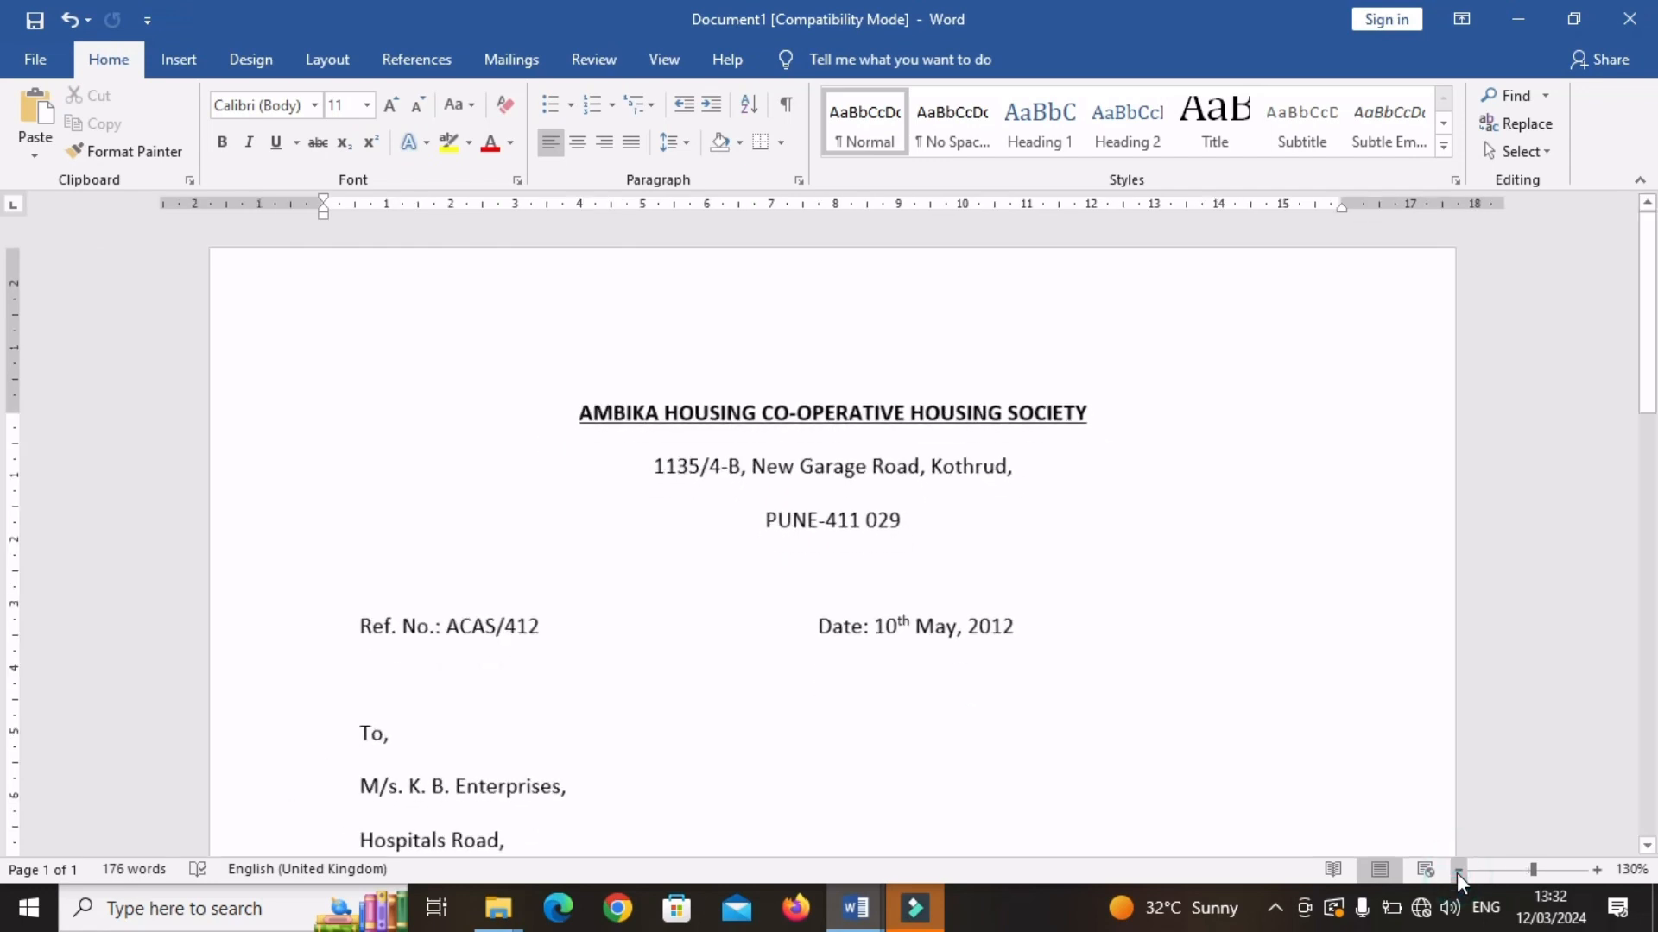
left_click(1458, 870)
left_click(1458, 871)
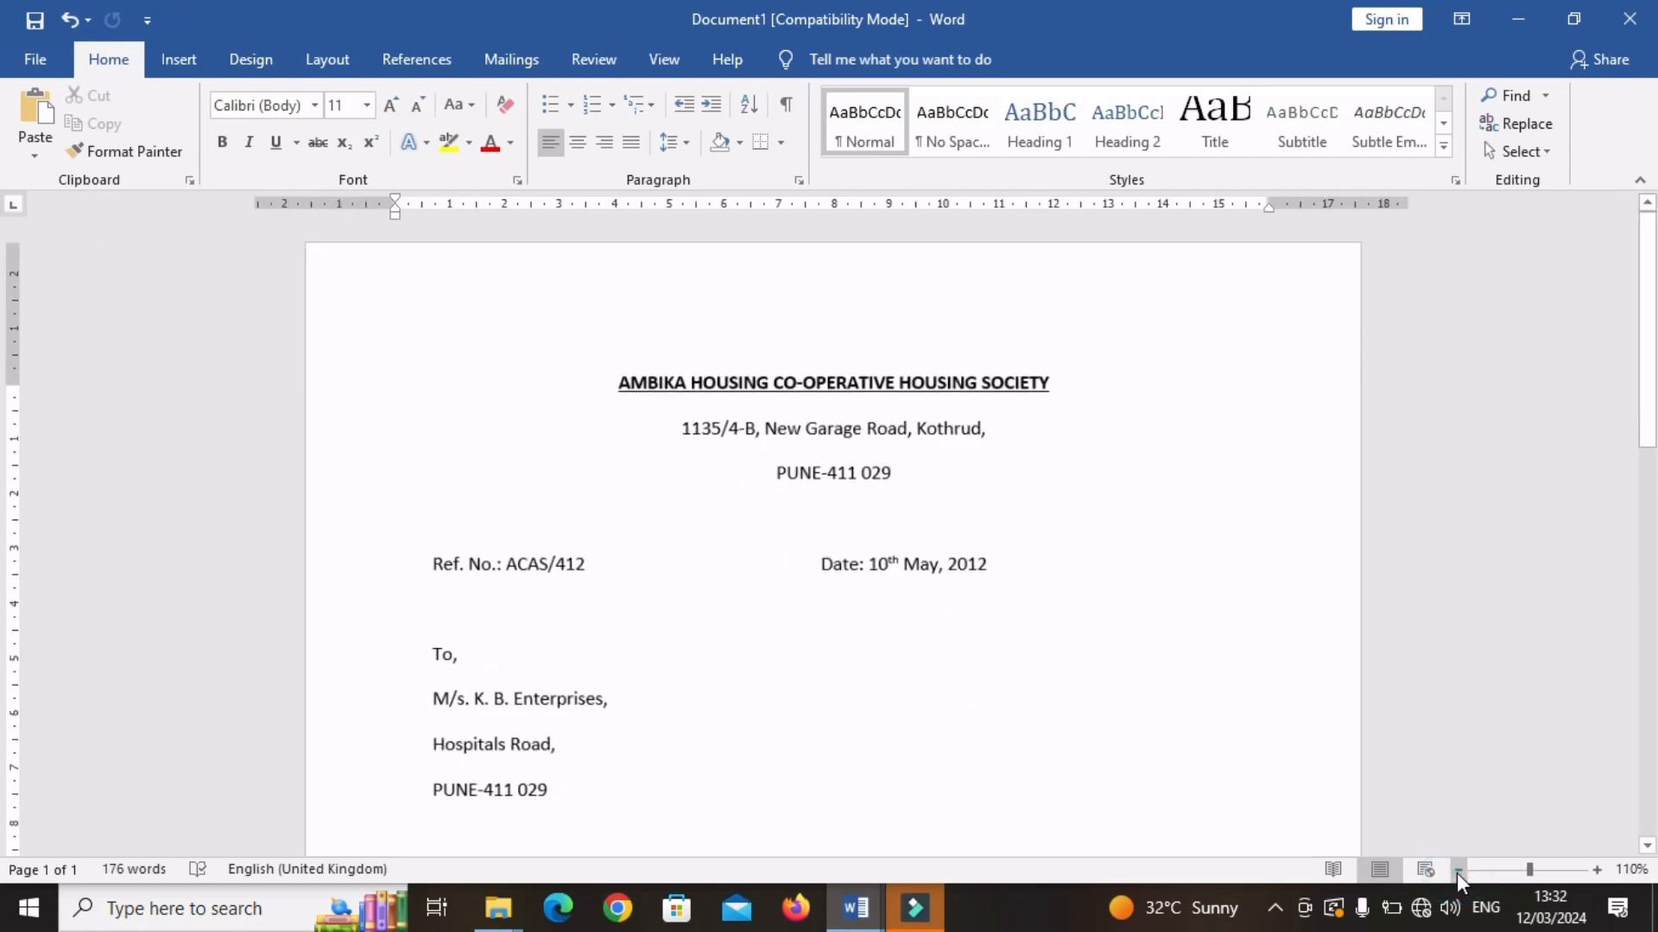
left_click(1458, 870)
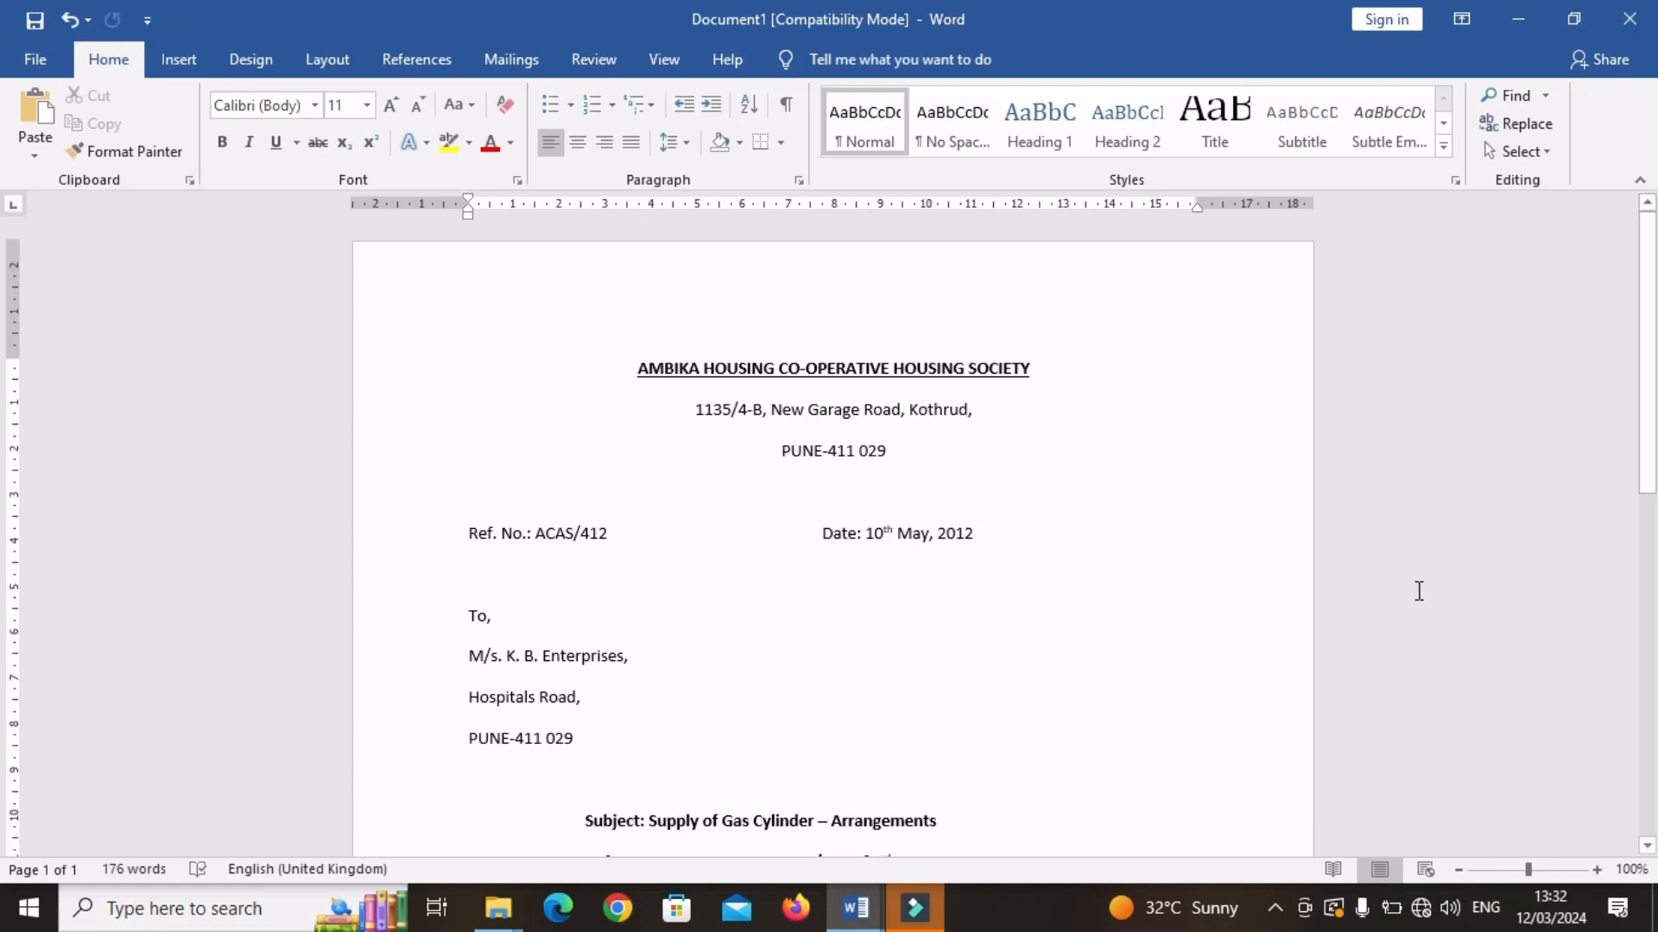
key("super+Left")
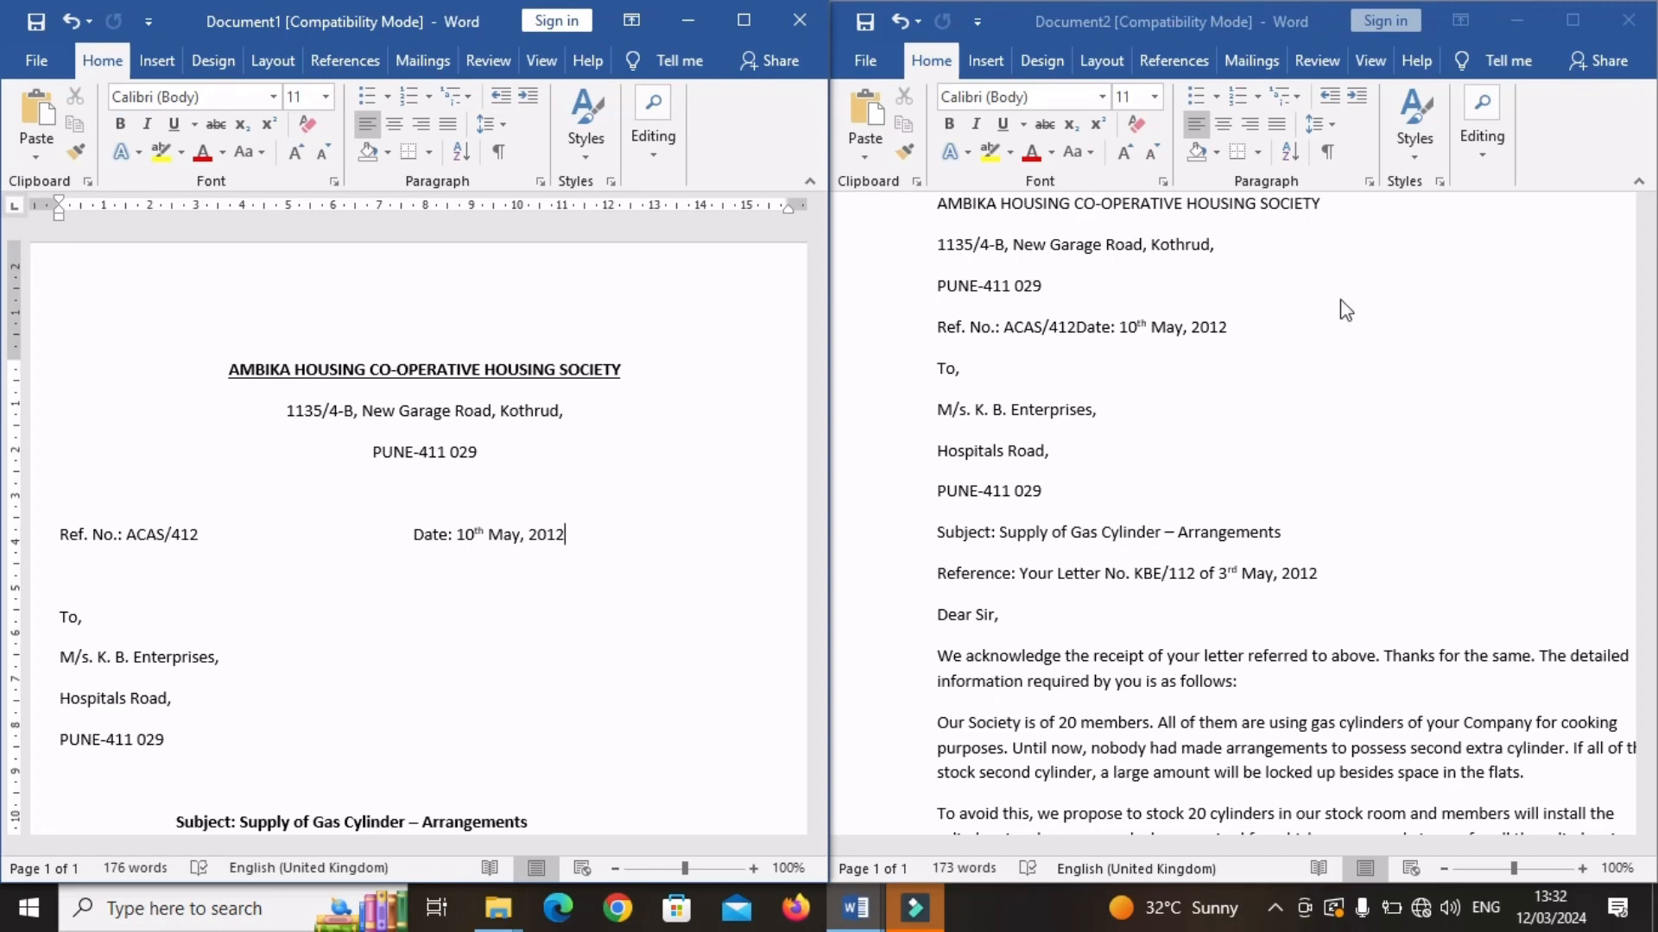
Step: Switch to the unformatted letter in Document2, maximize its window and enlarge the view to 180%
left_click(1433, 356)
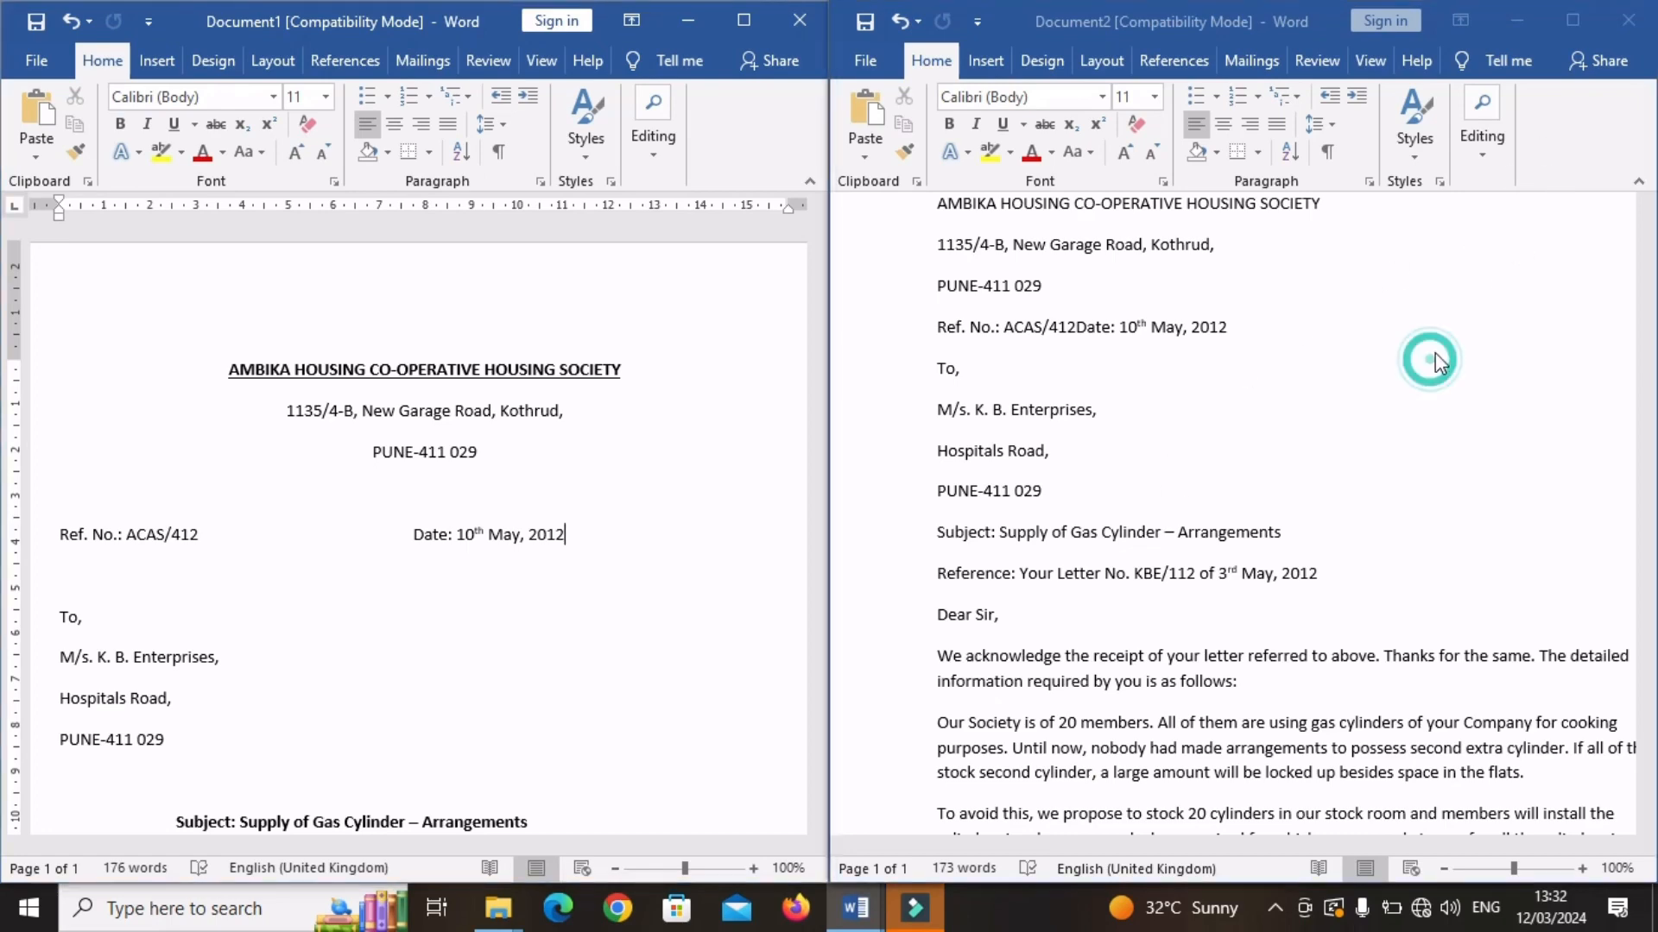
left_click(1571, 17)
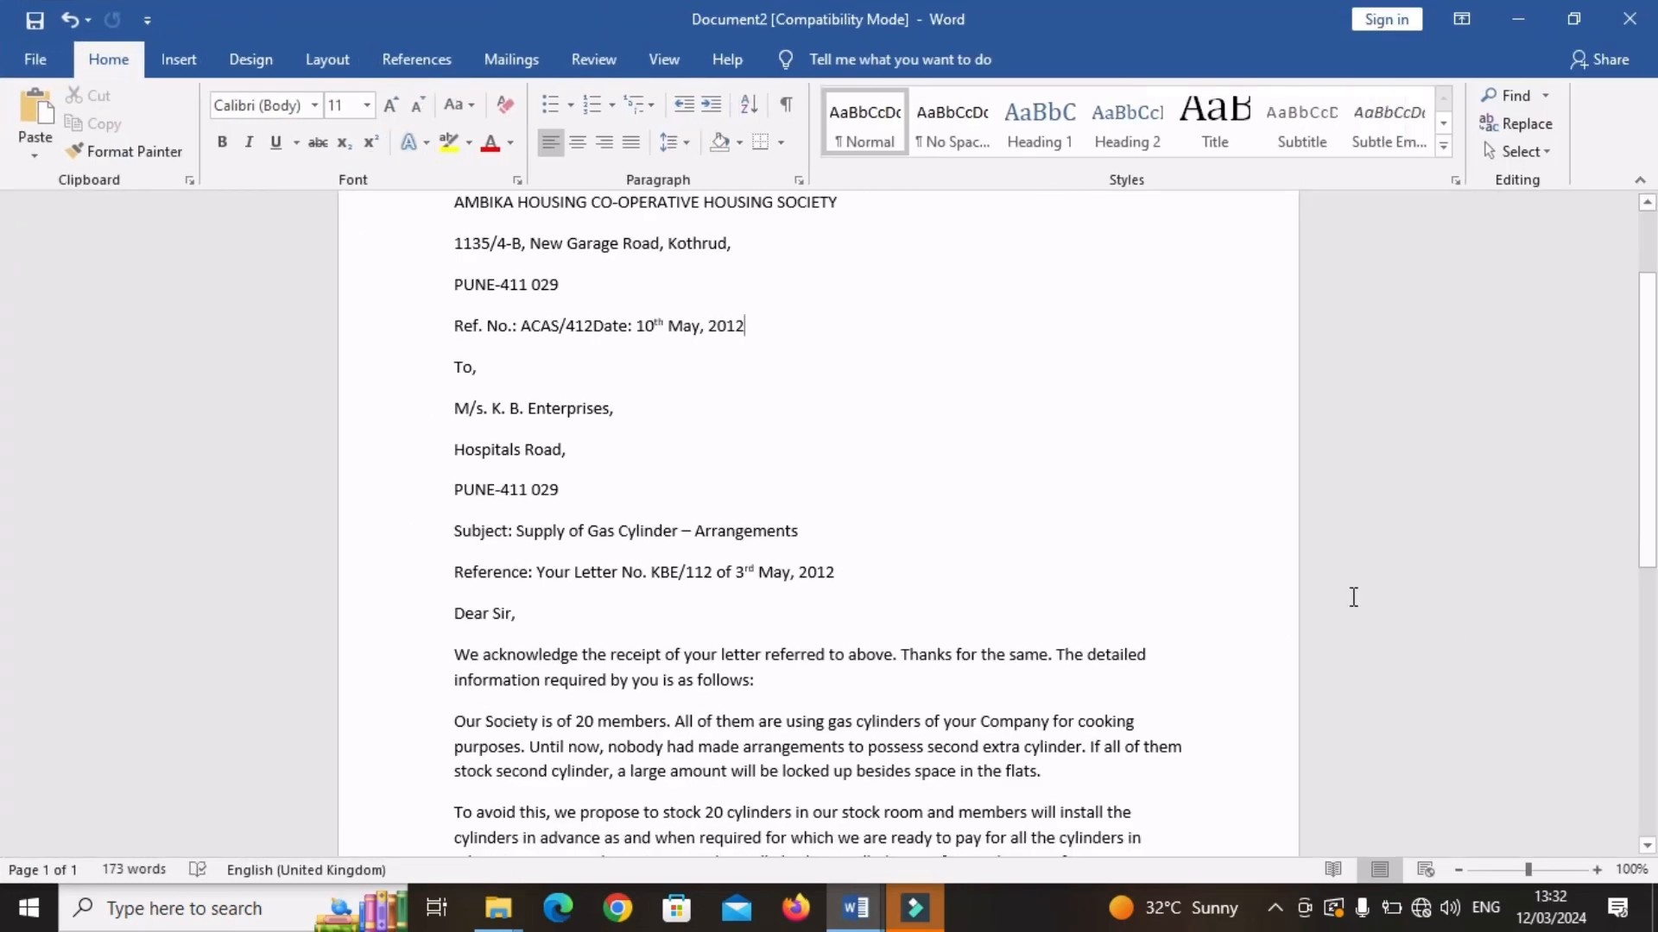
left_click(1596, 870)
left_click(1596, 870)
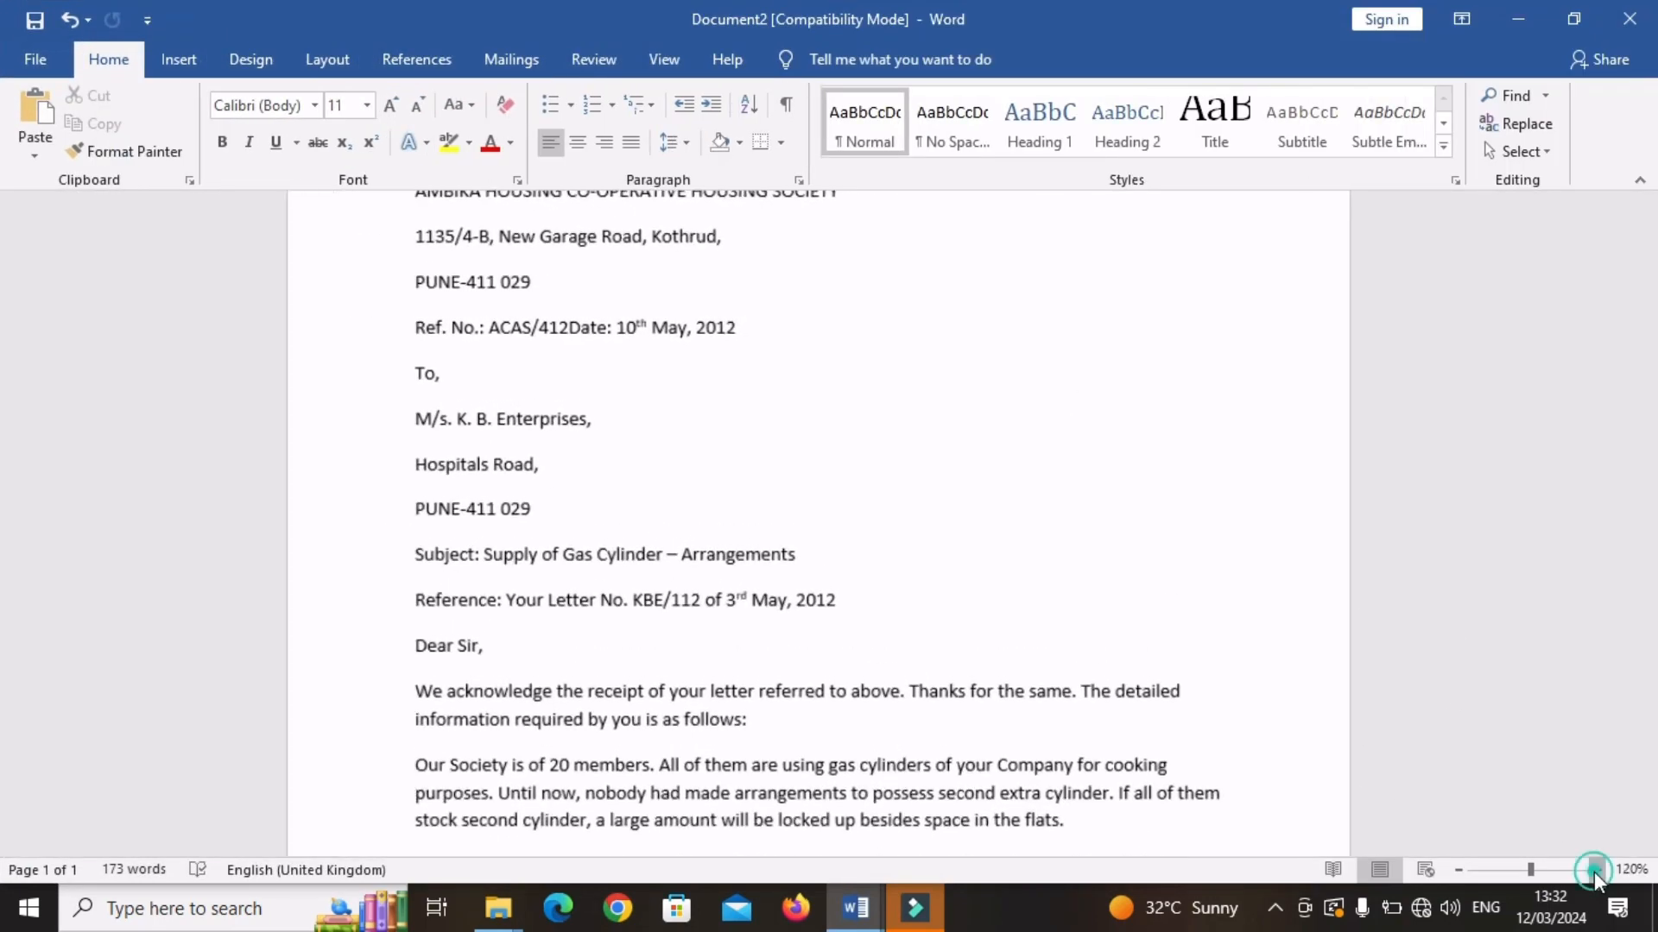
left_click(1596, 869)
left_click(1596, 870)
left_click(1597, 869)
left_click(1597, 870)
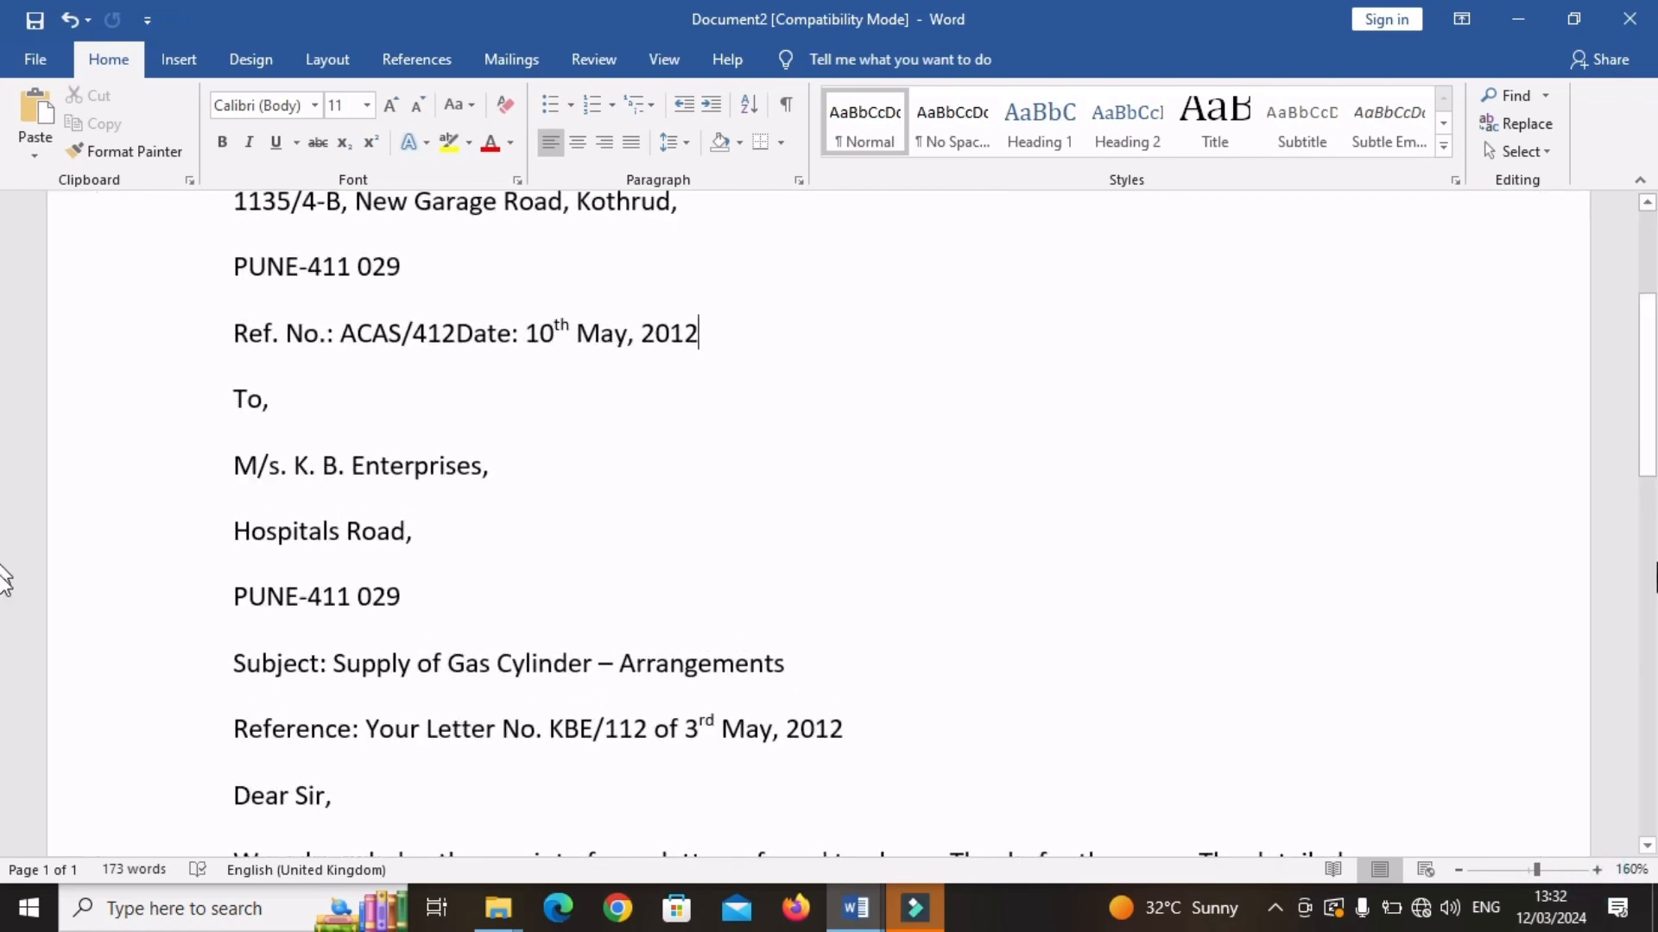
left_click(1597, 869)
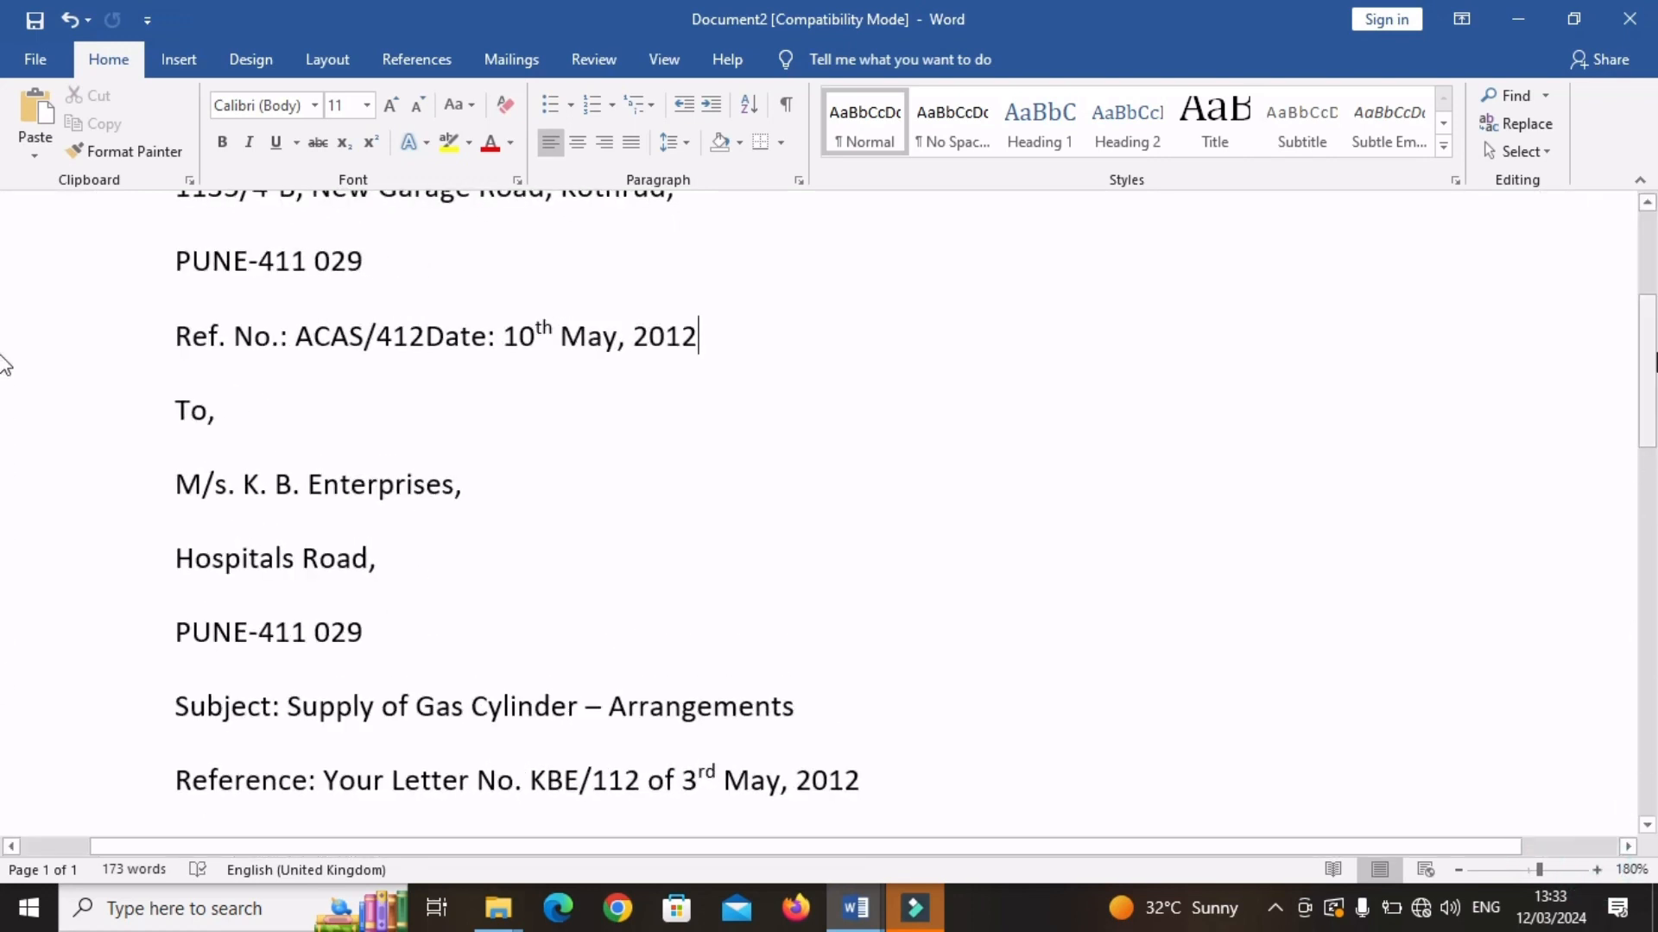
Step: Review the unformatted letter from its heading to the closing lines, and display the ruler
scroll(831, 491, "up", 5)
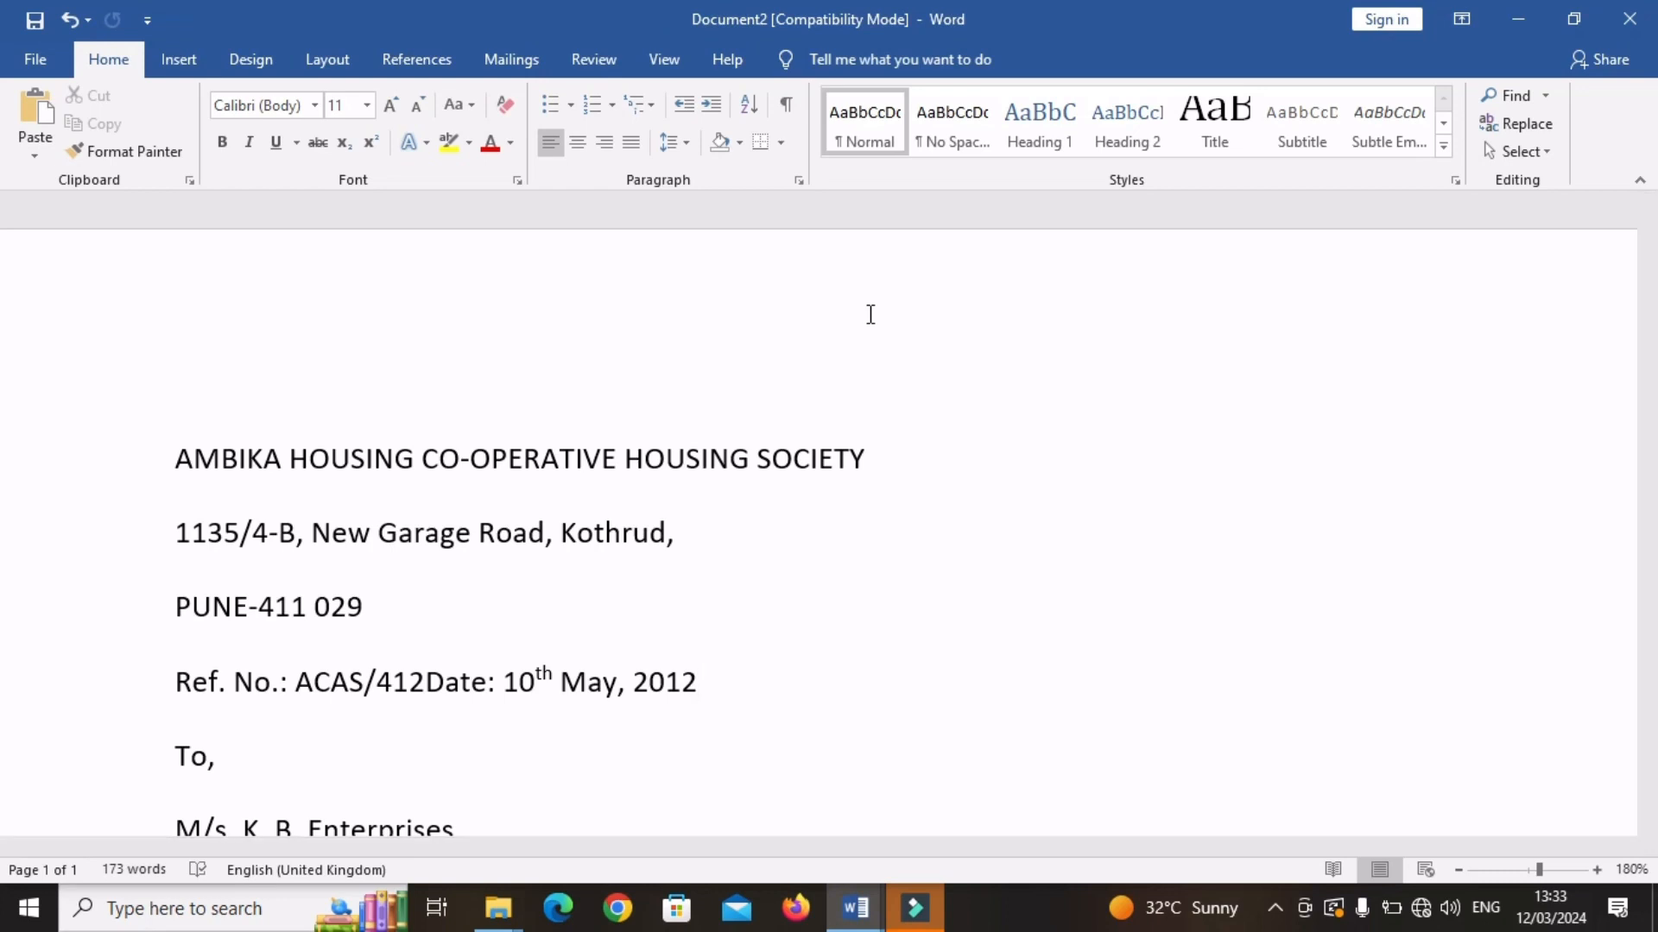
scroll(870, 315, "down", 15)
left_click_drag(303, 462, 298, 384)
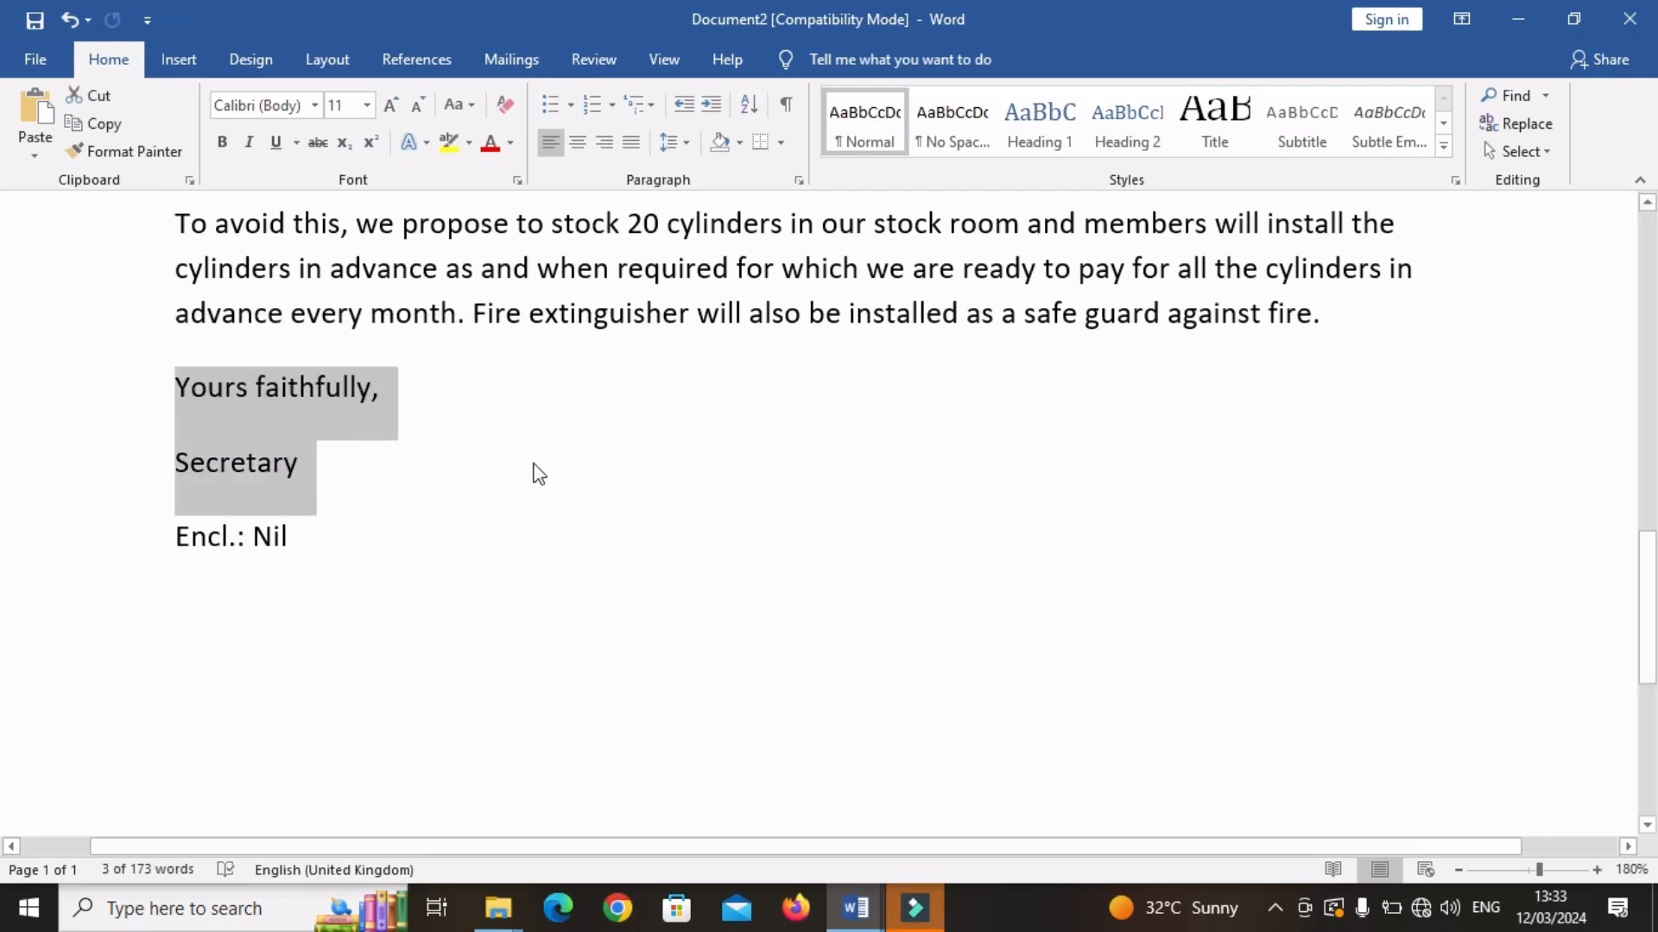
left_click(696, 510)
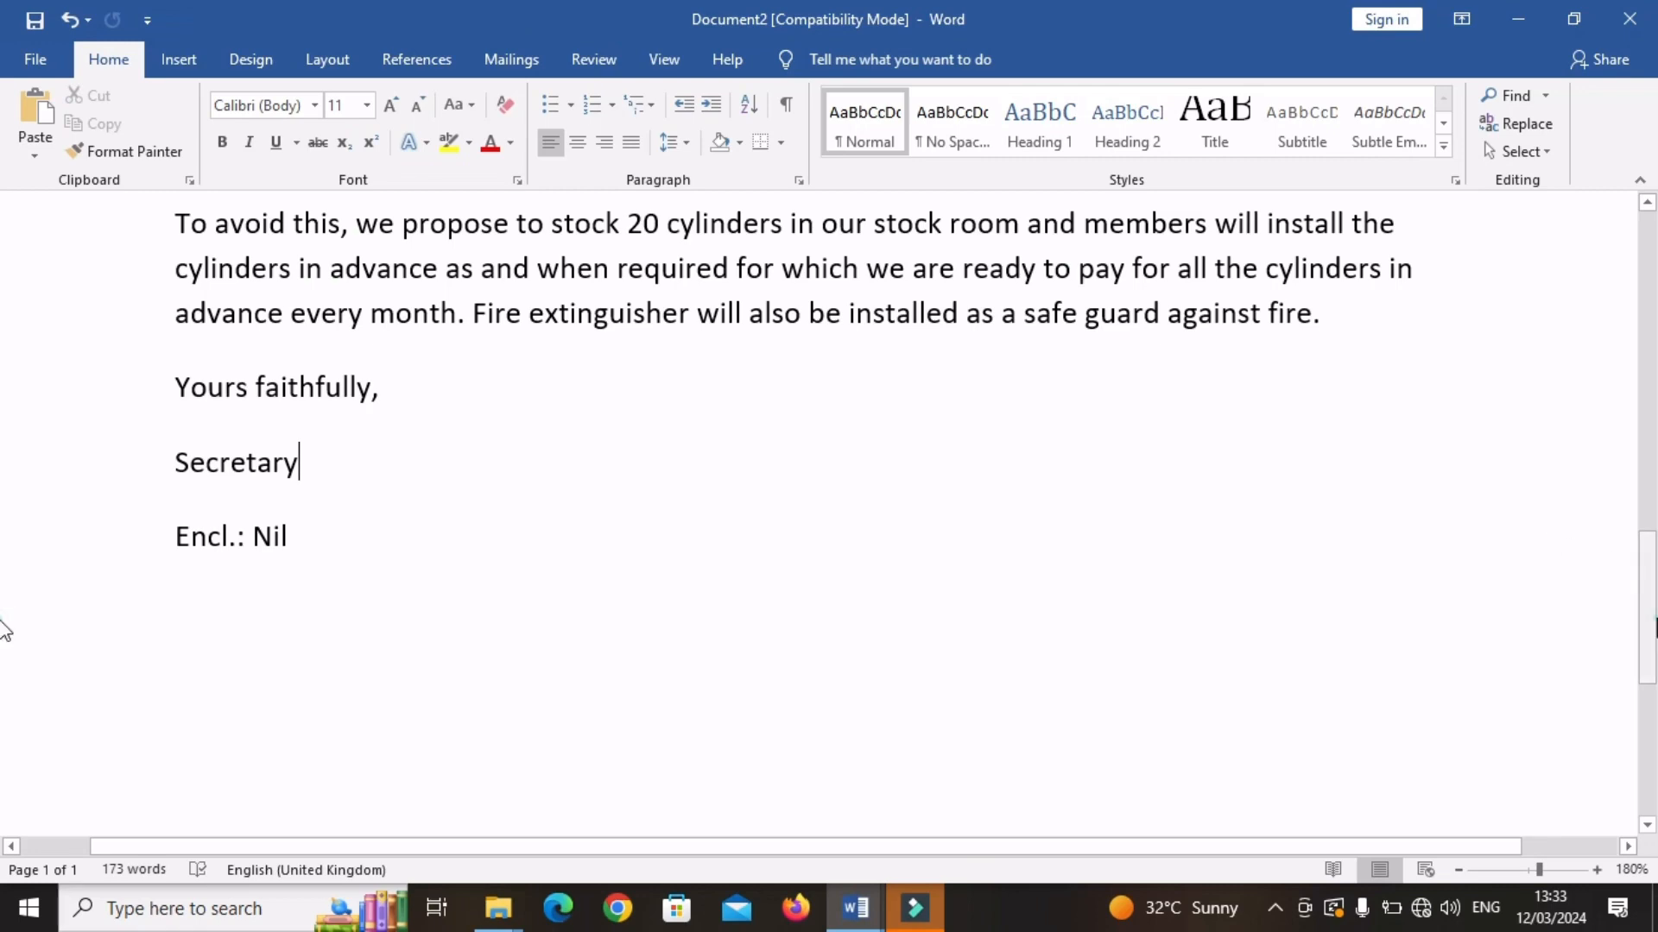
scroll(5, 630, "up", 15)
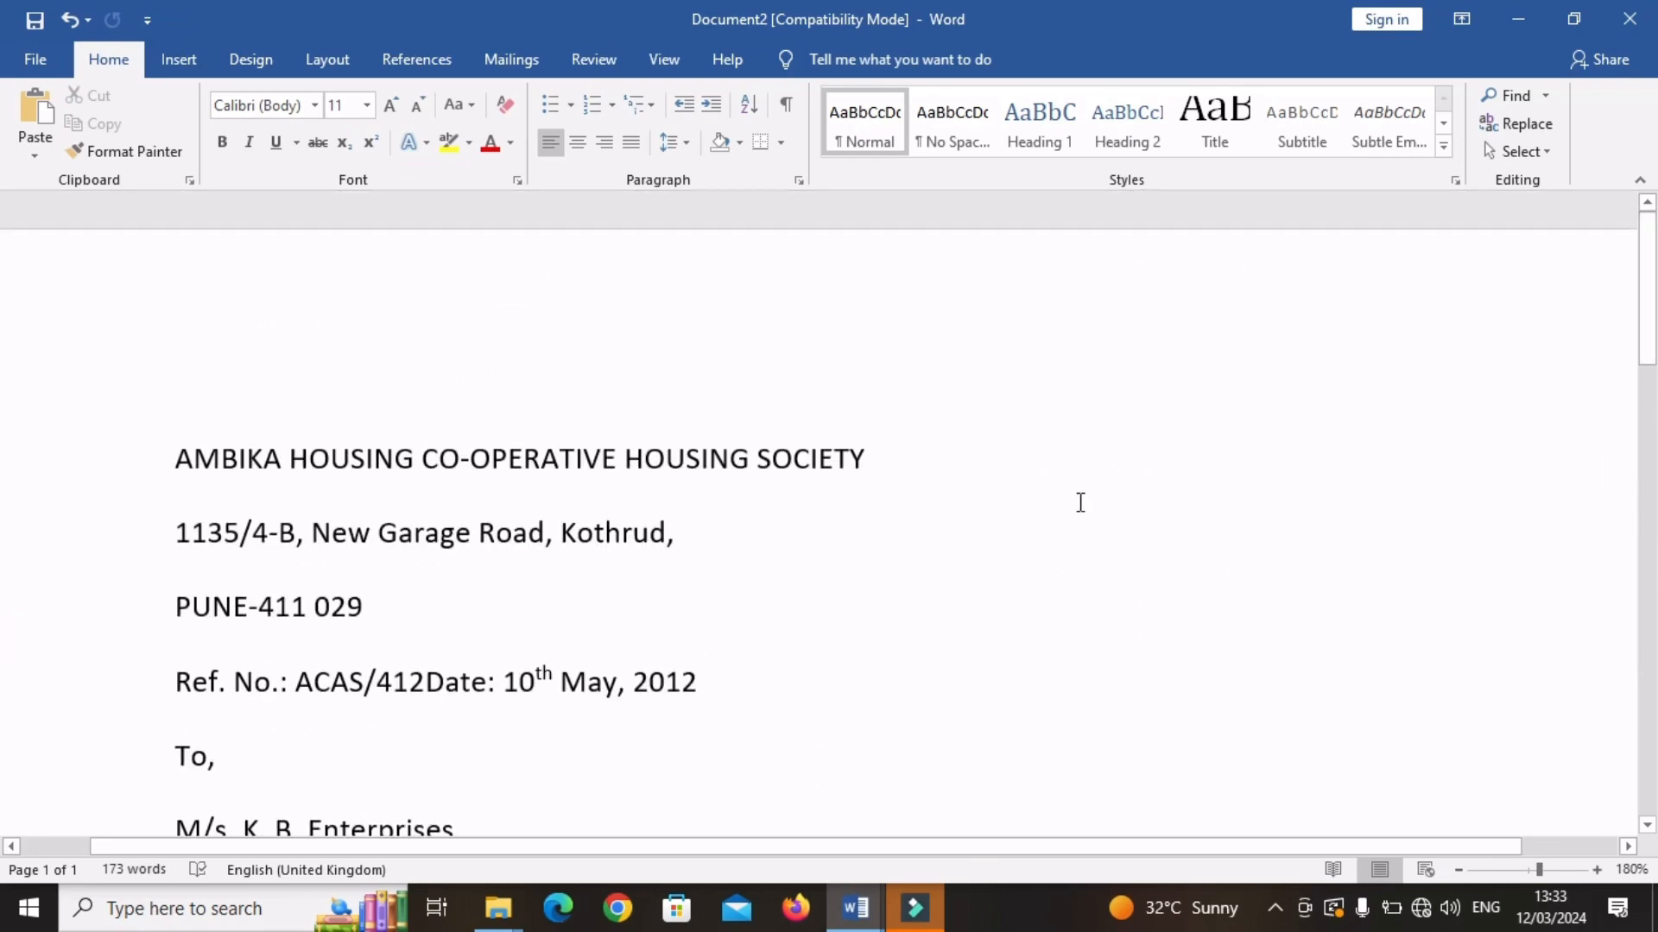
left_click(673, 73)
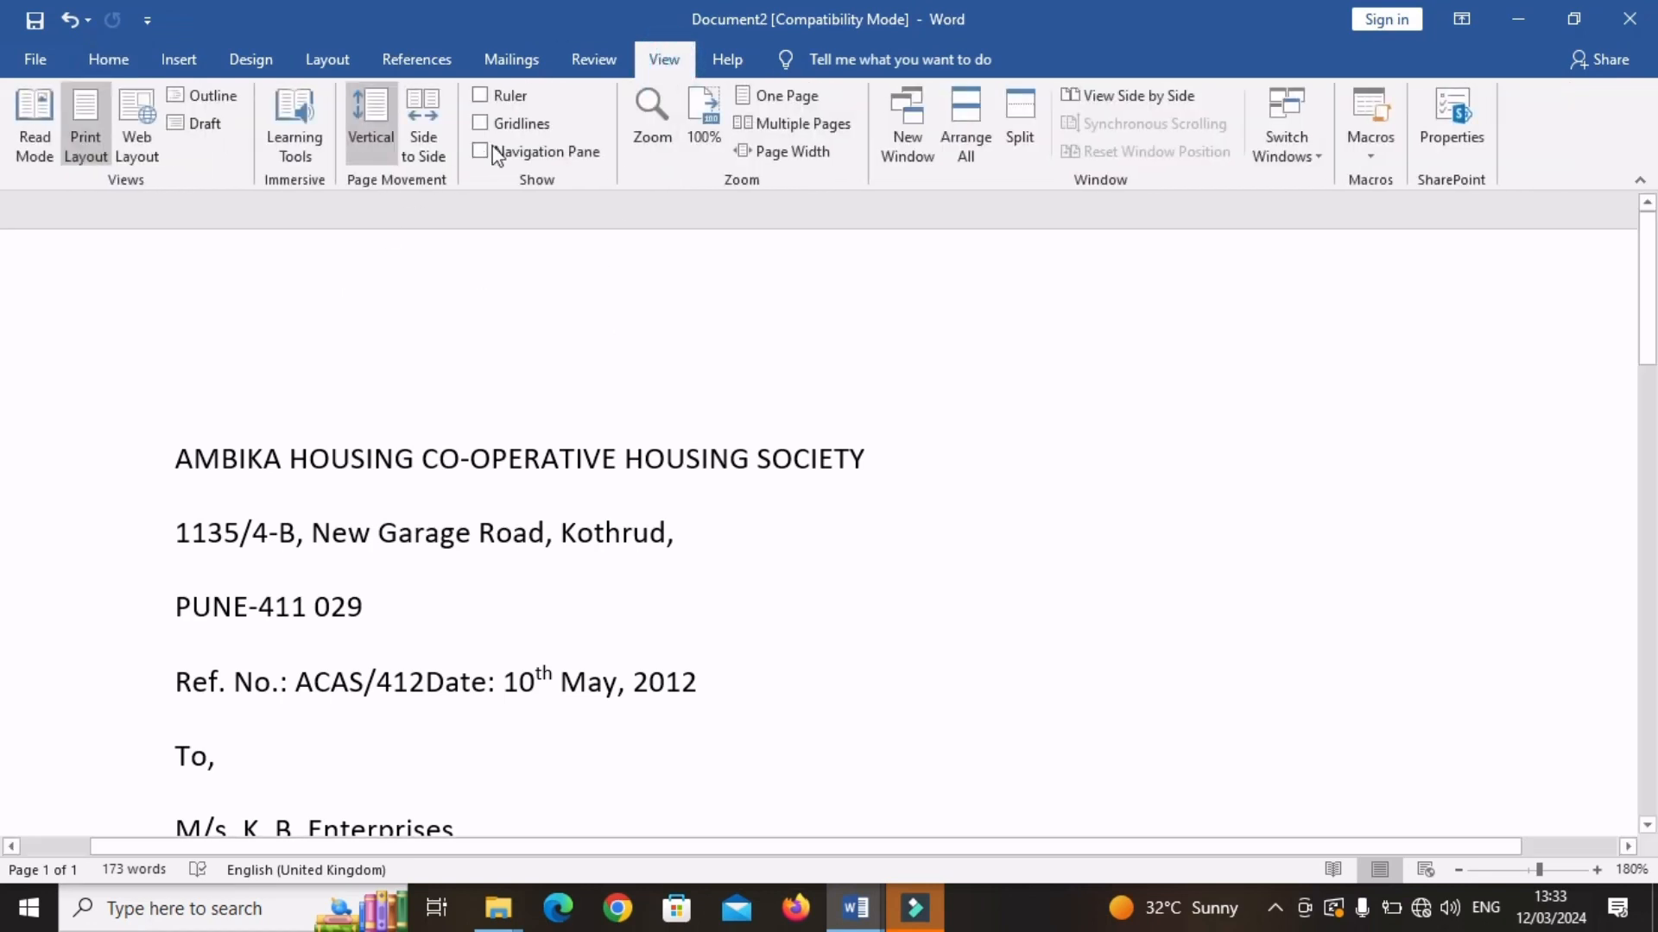
left_click(482, 96)
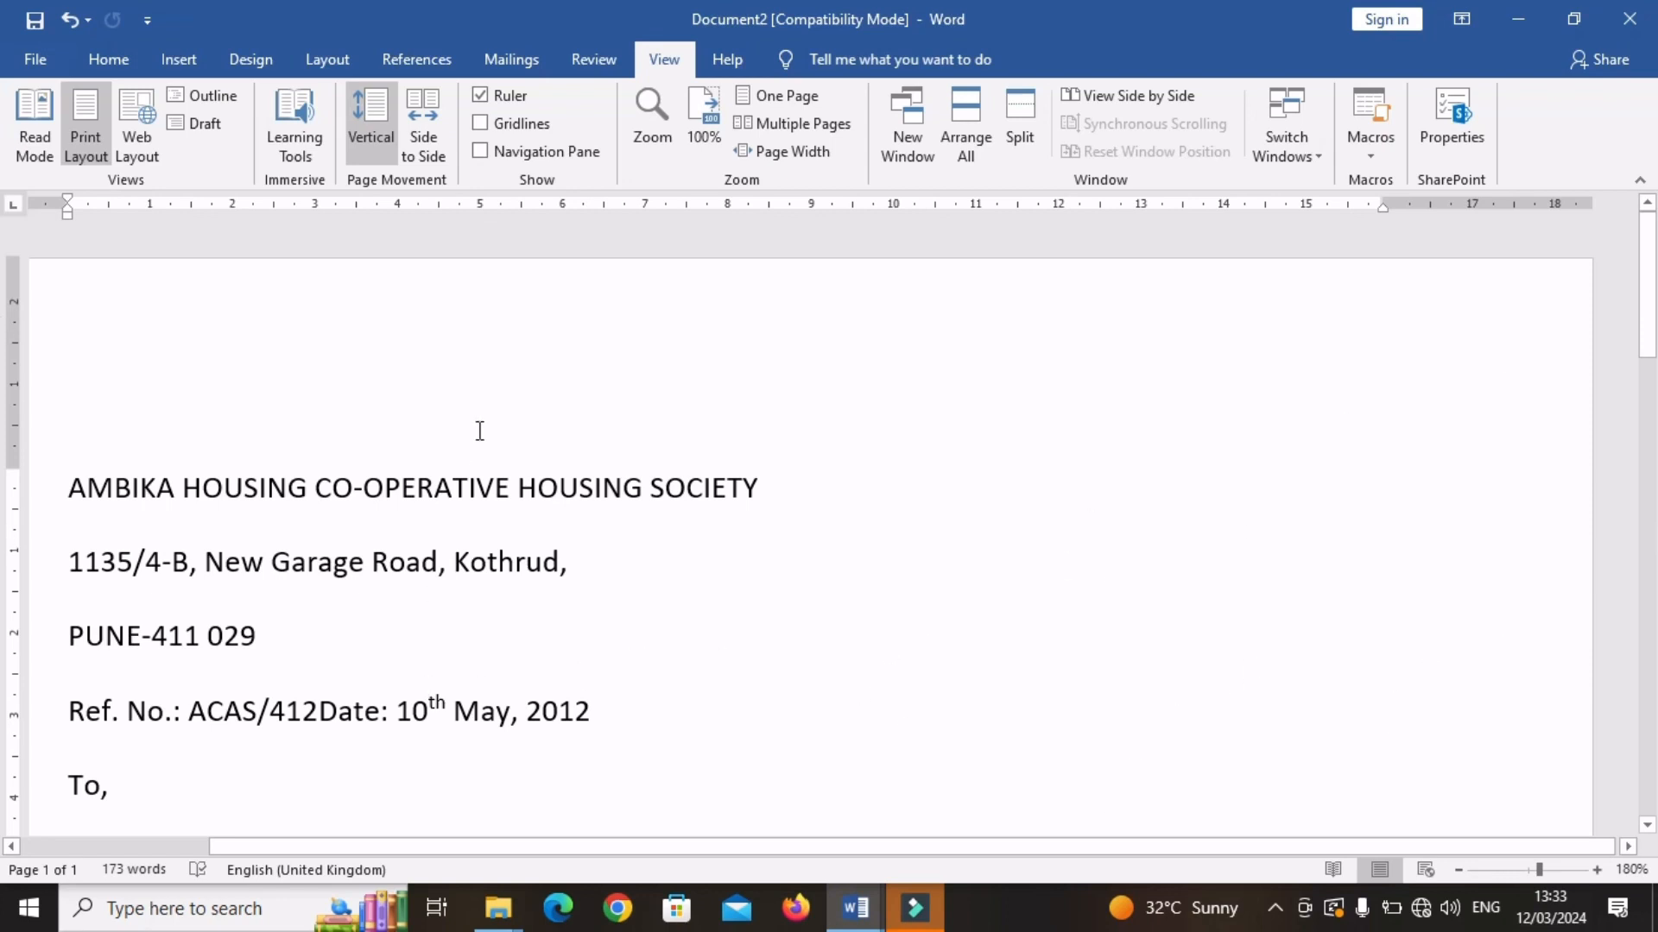
Step: Make the heading AMBIKA HOUSING CO-OPERATIVE HOUSING SOCIETY bold, underlined and centred
left_click_drag(770, 489, 95, 480)
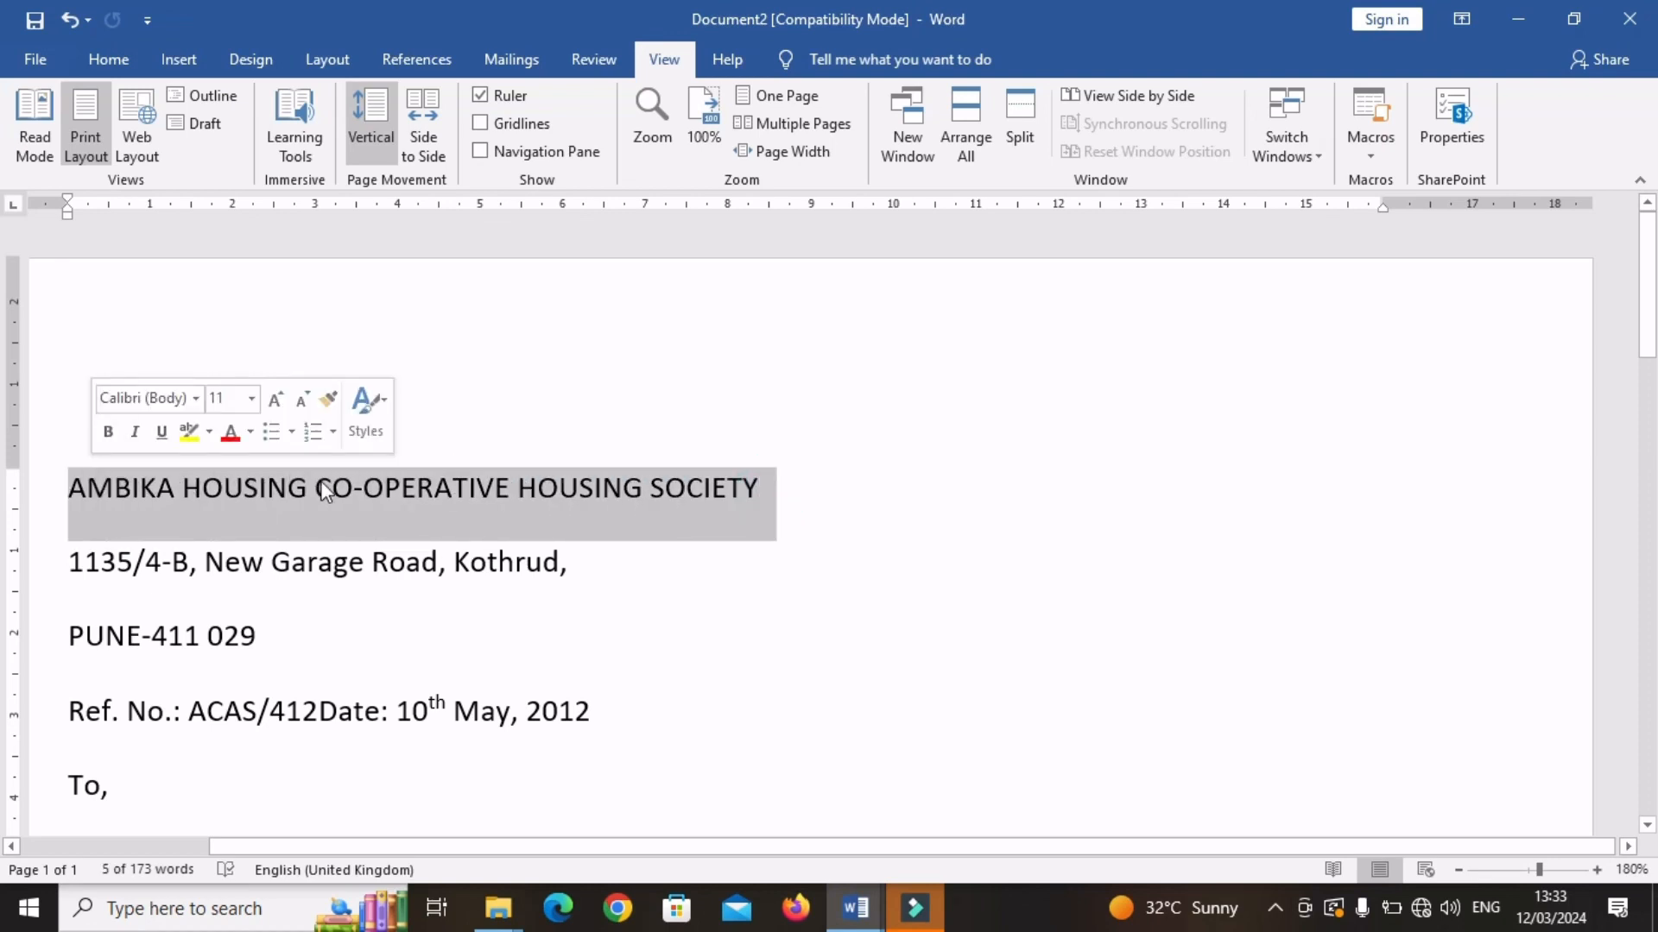
left_click(108, 58)
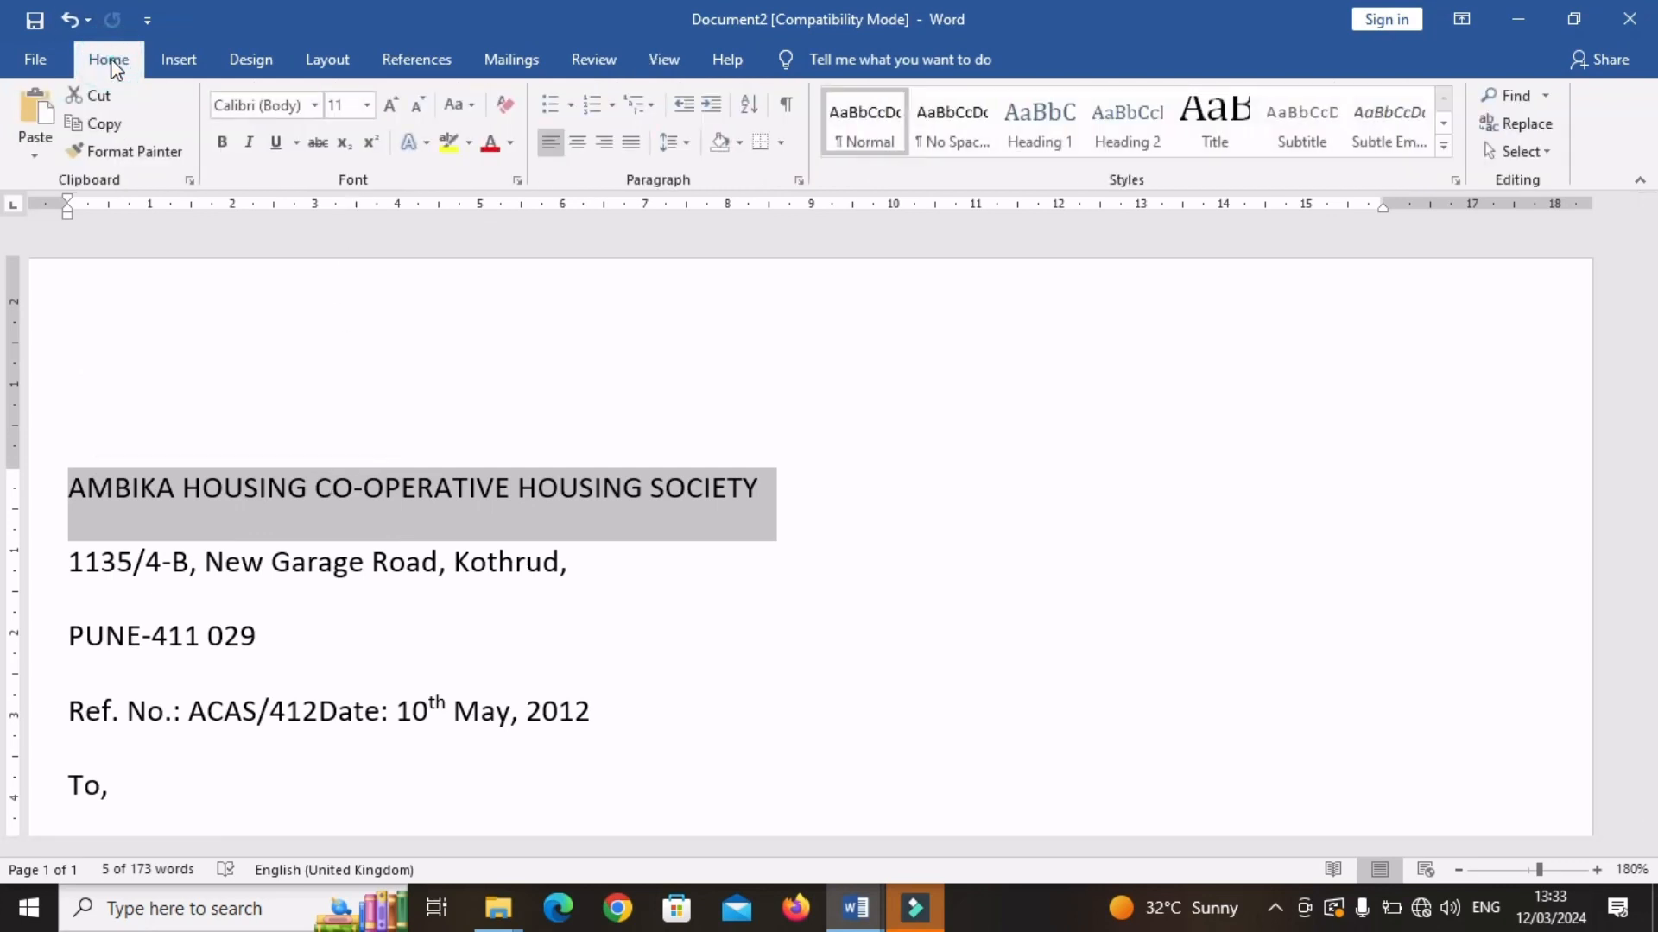
left_click(225, 148)
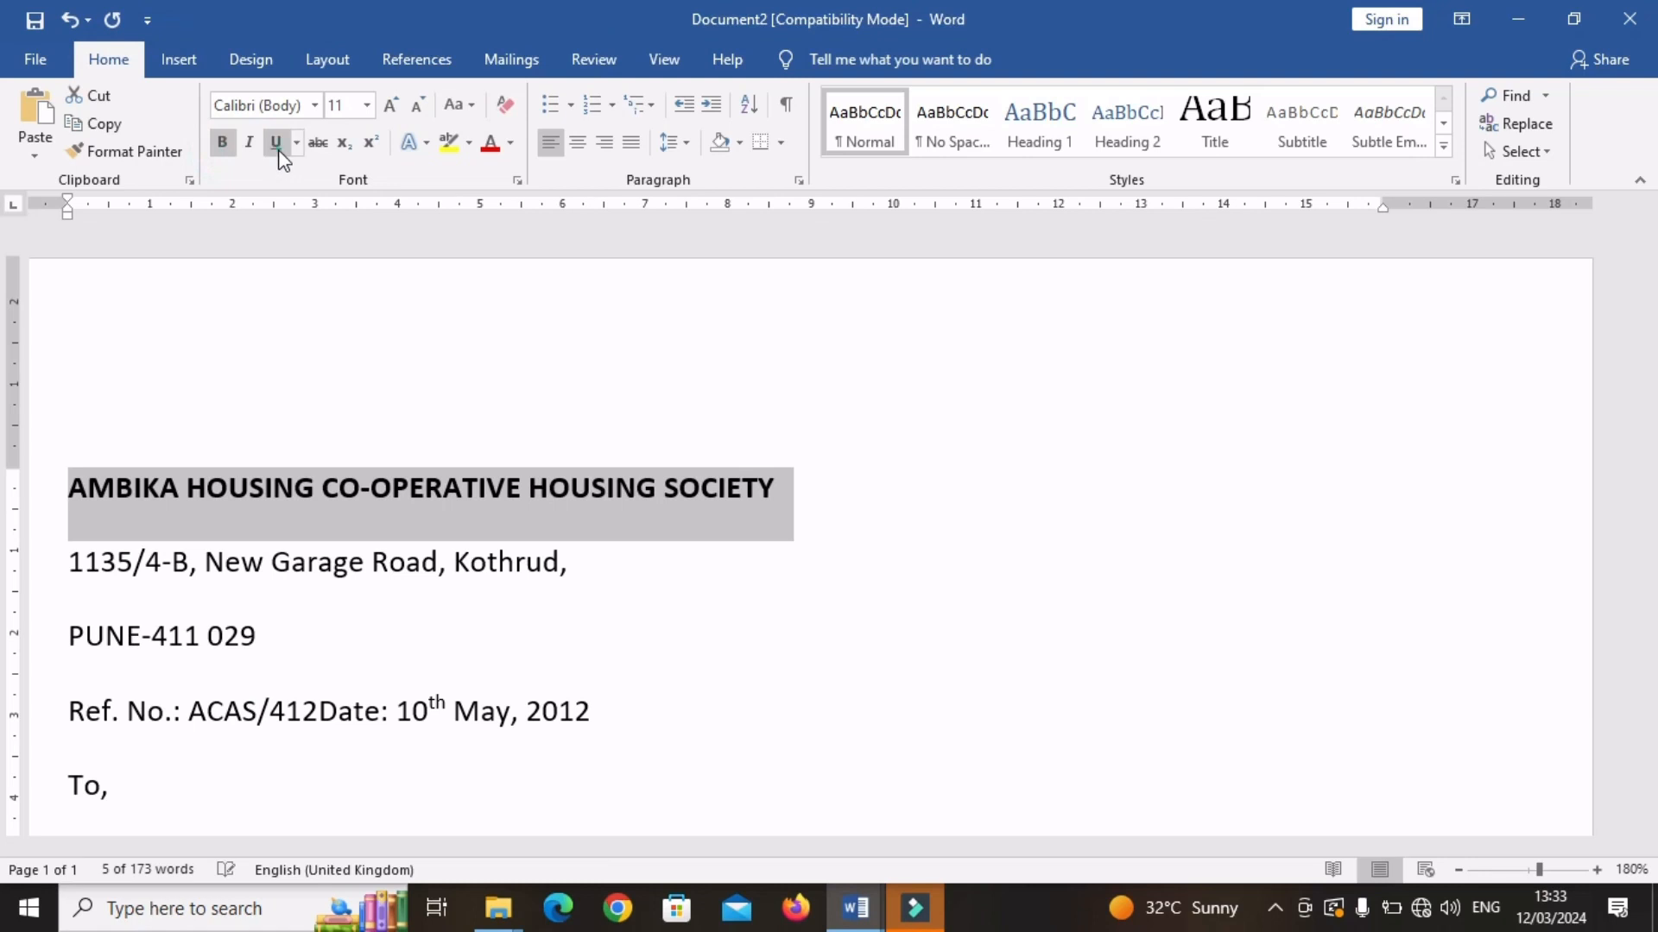
left_click(278, 149)
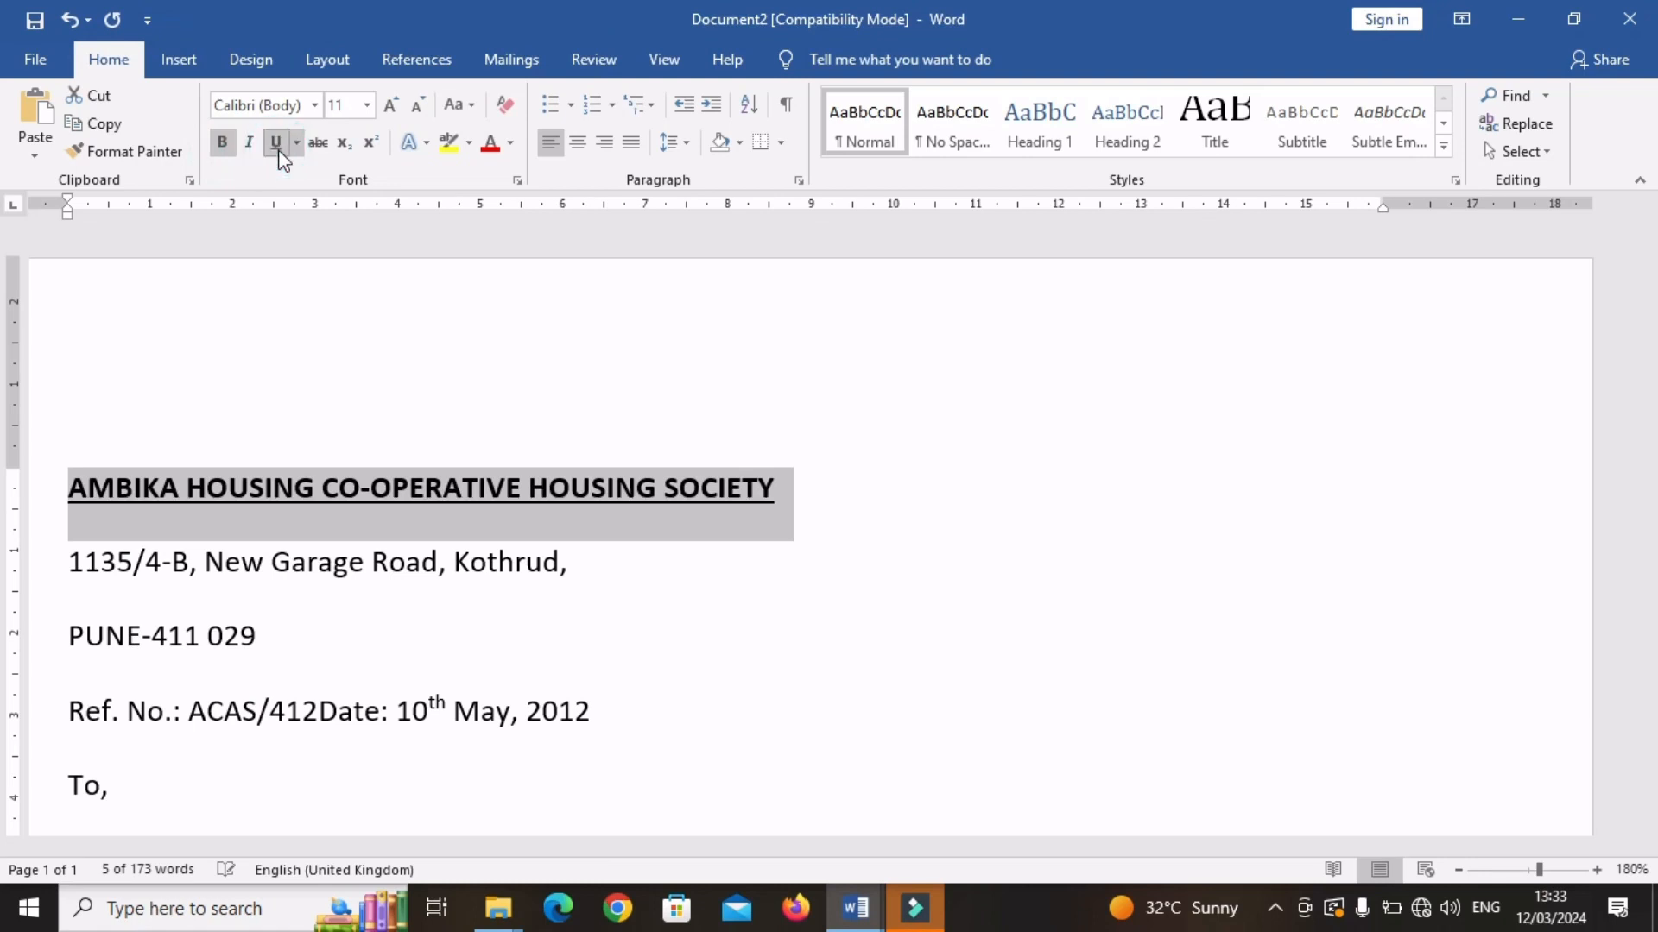
left_click(578, 145)
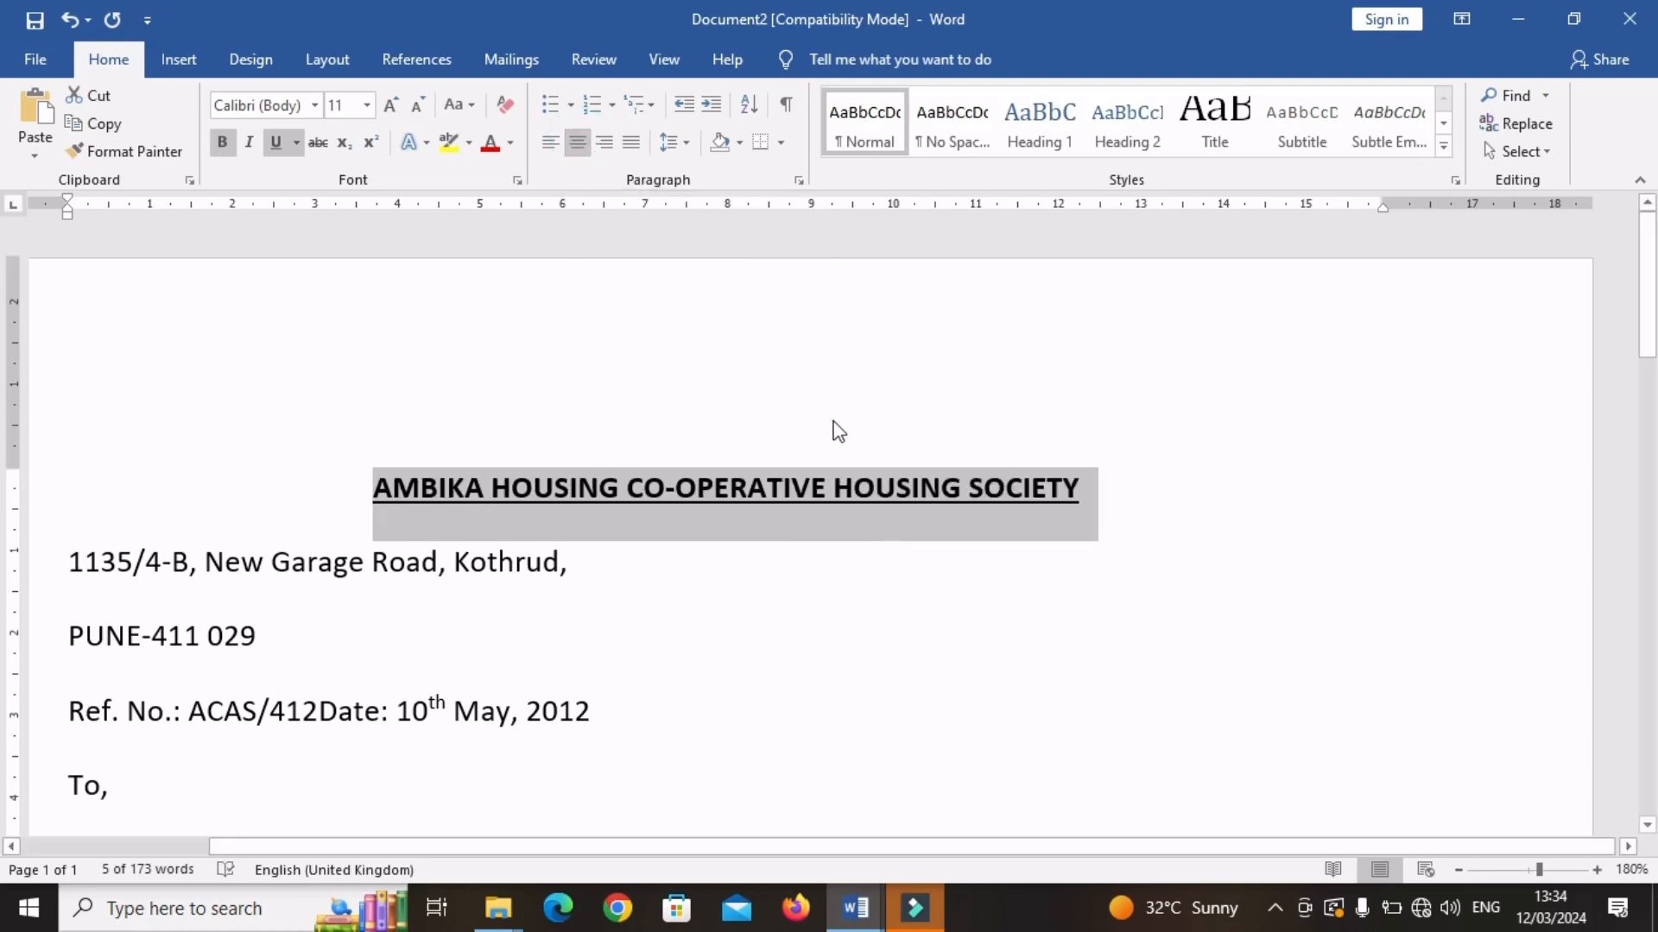
left_click(789, 540)
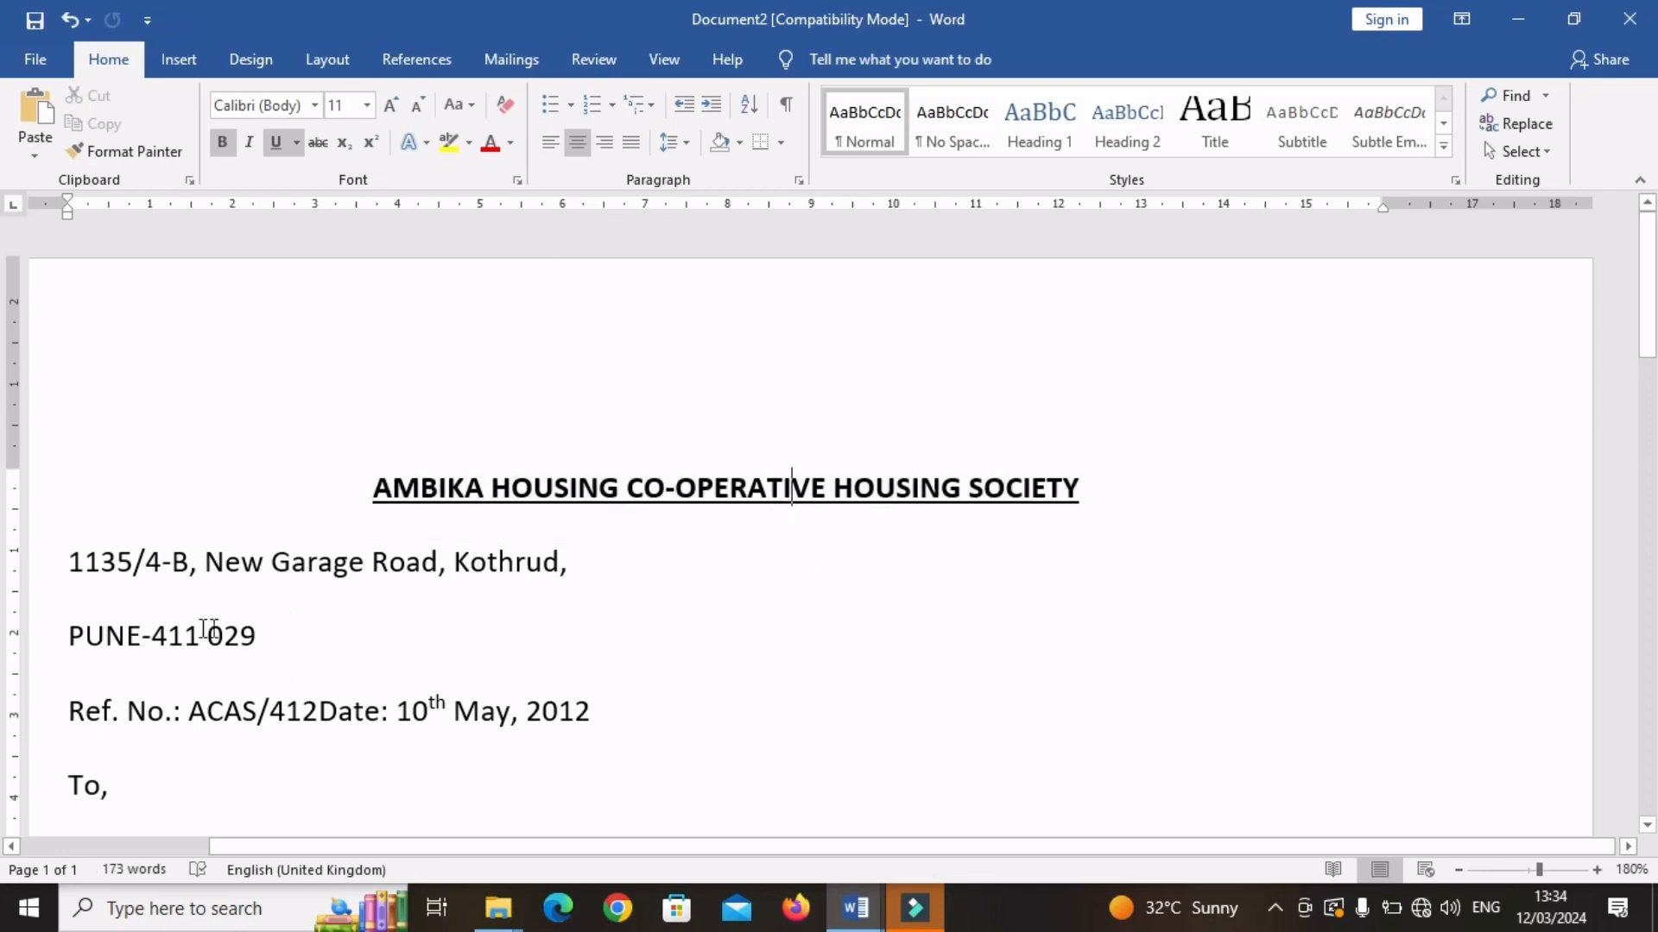
Step: Centre the two address lines under the society's heading and add a blank line below them
left_click(261, 634)
left_click_drag(258, 634, 92, 577)
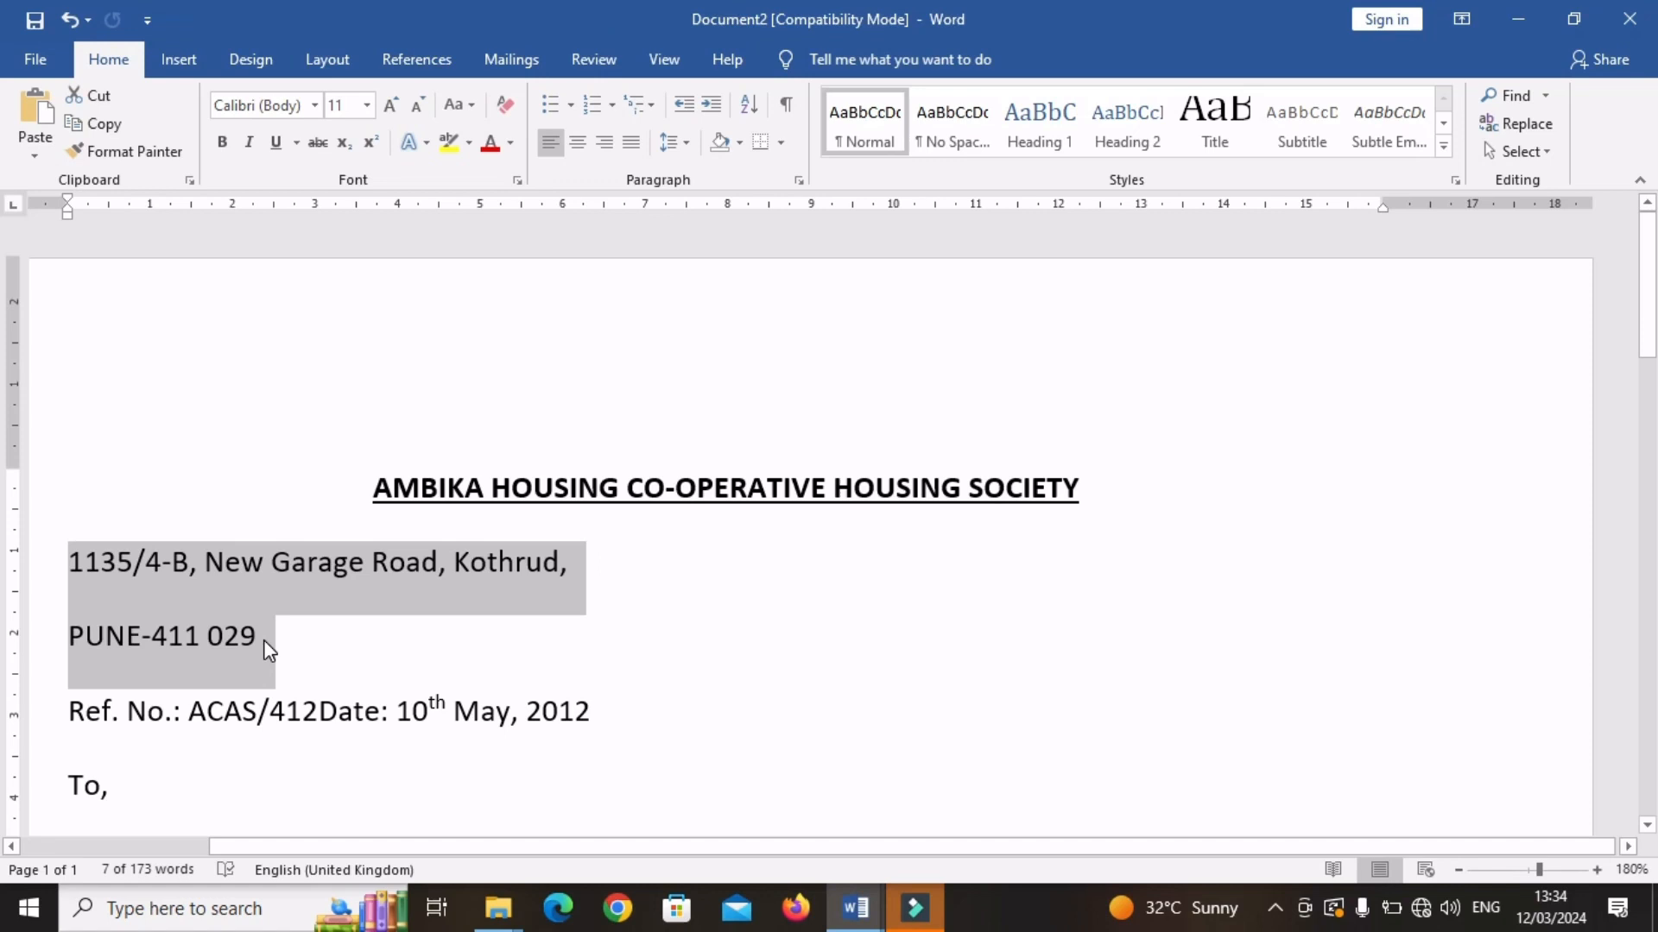
left_click(576, 148)
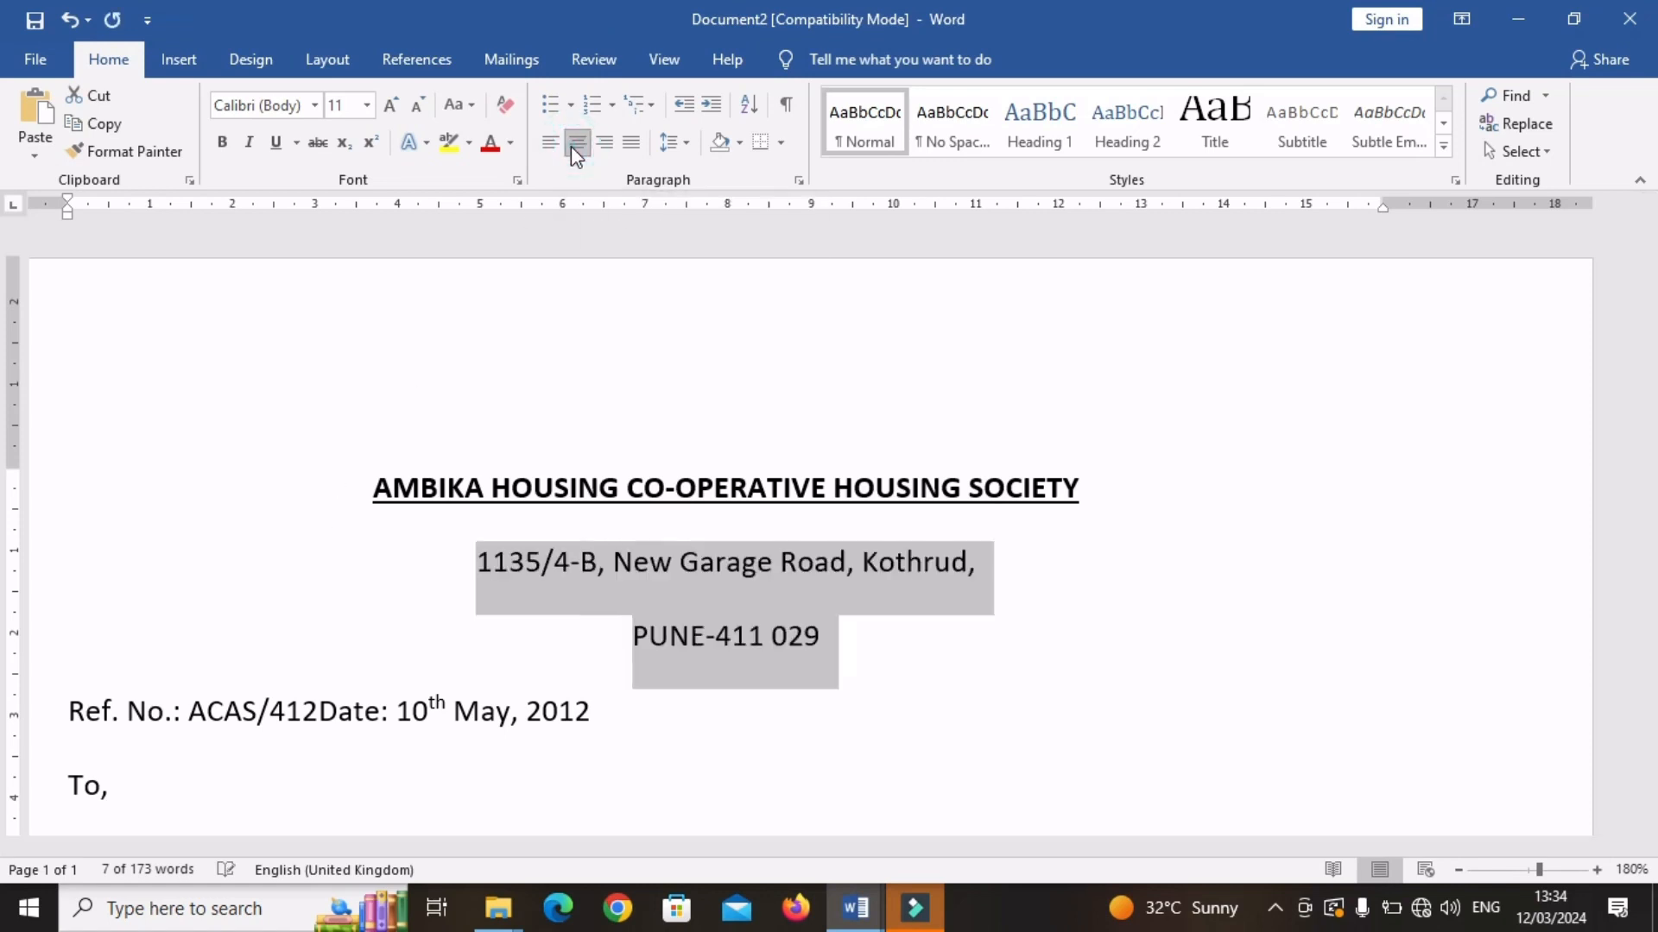
left_click(843, 665)
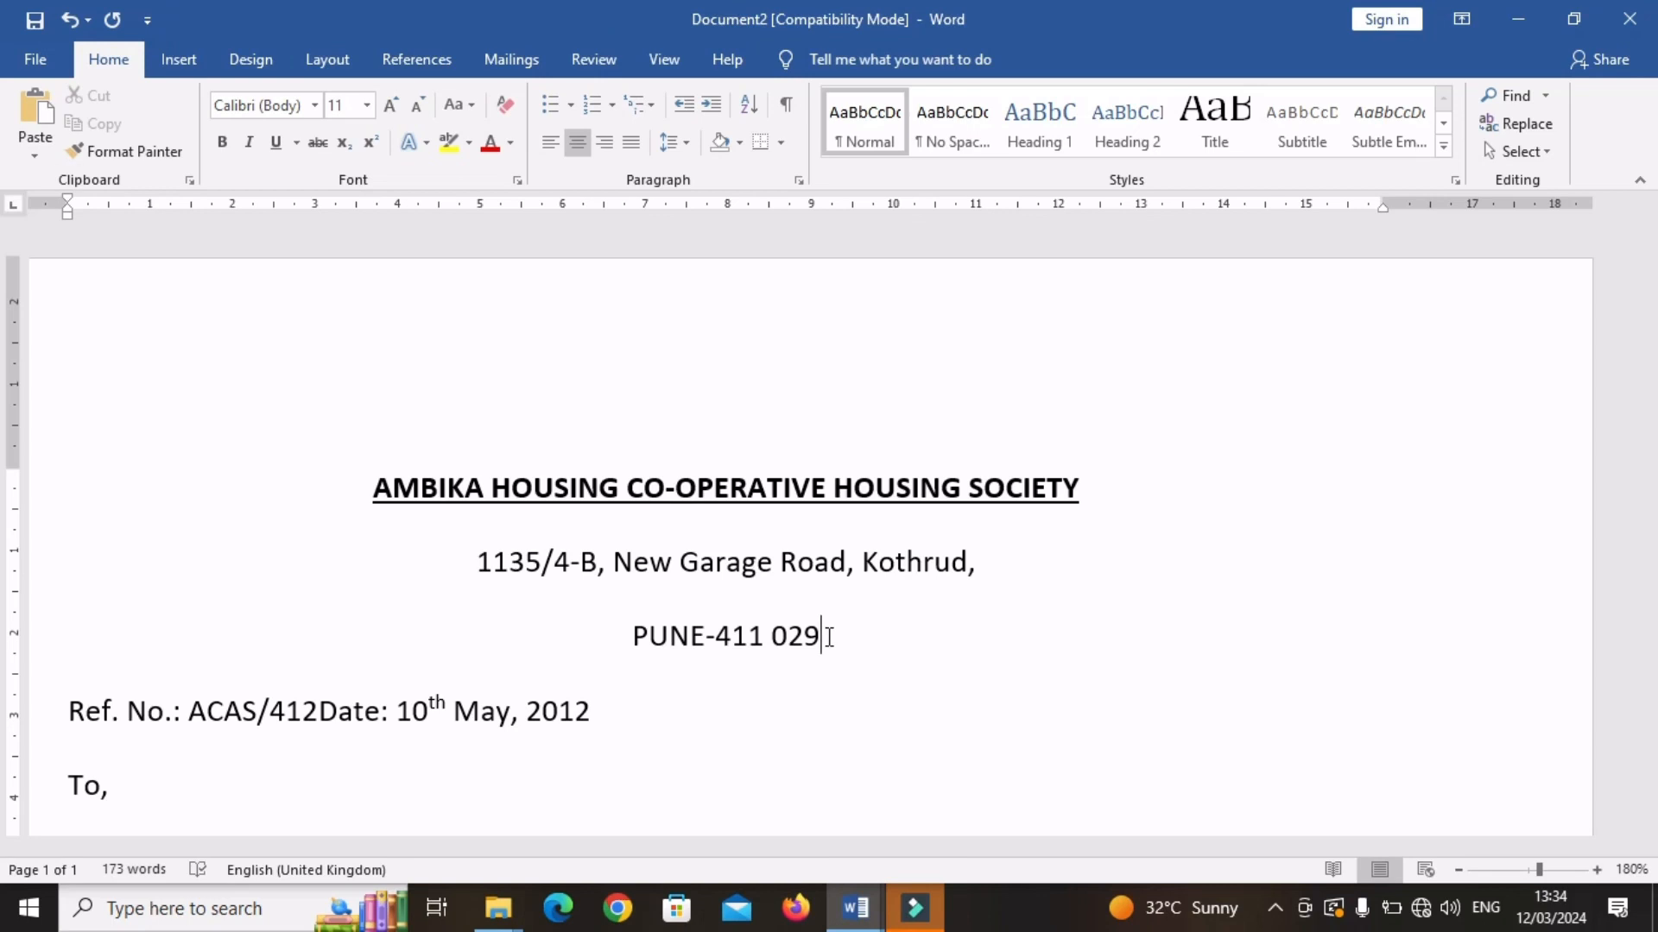
key("Return")
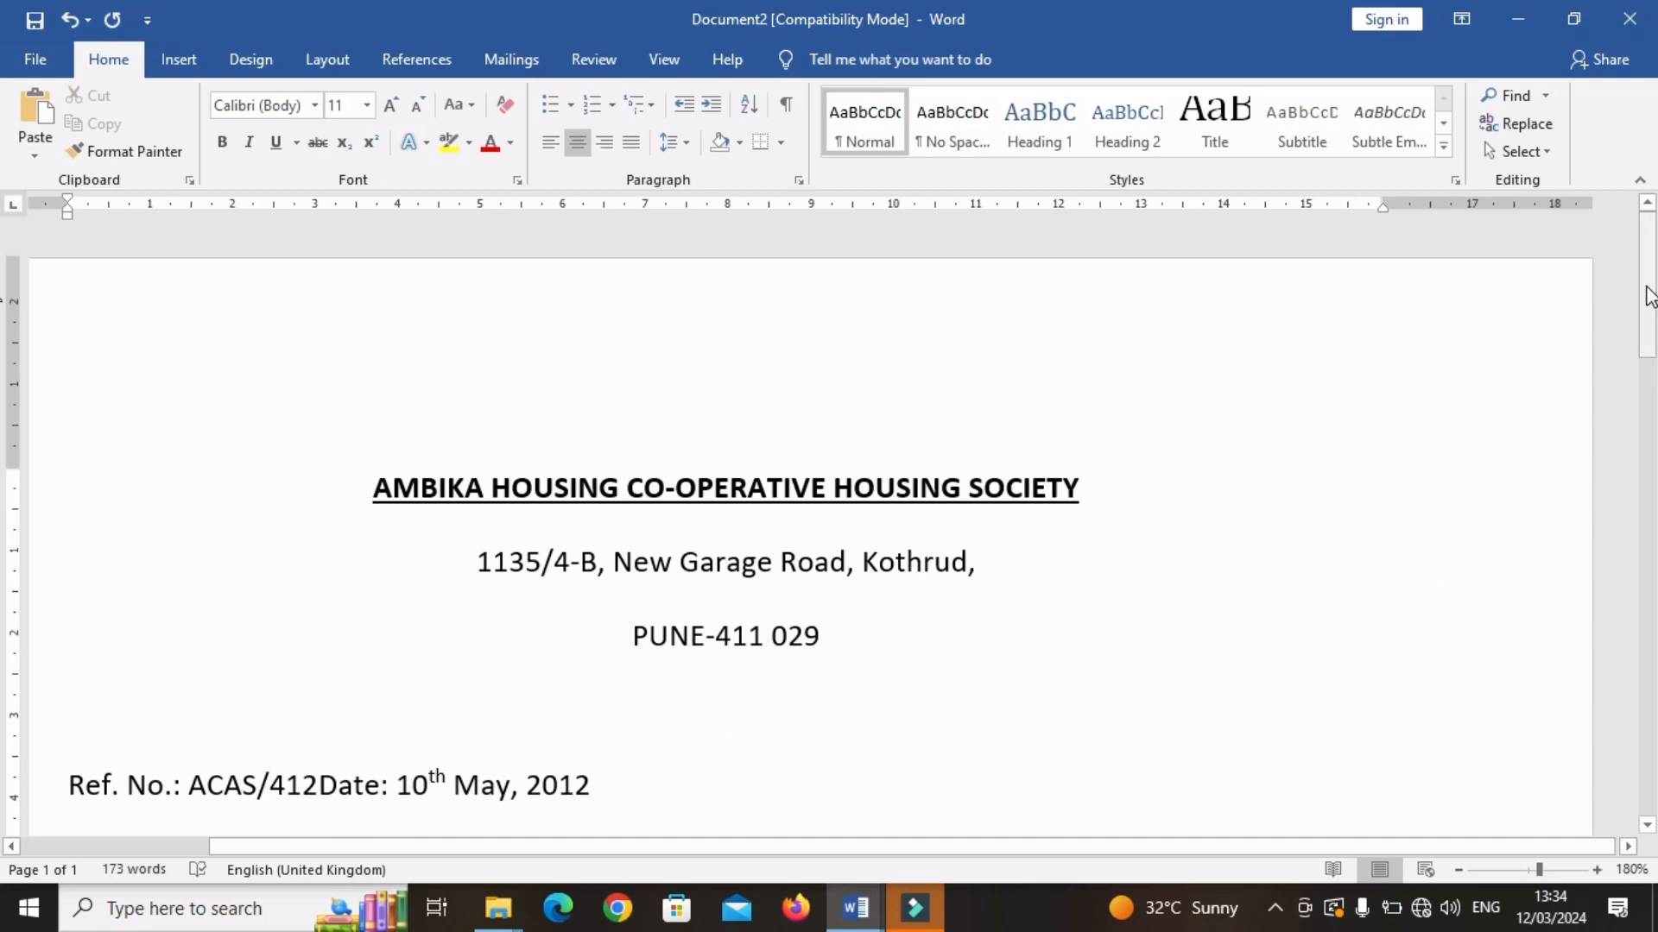
Step: Insert four tabs between the reference number and the word Date on the reference line
left_click_drag(1649, 299, 1653, 386)
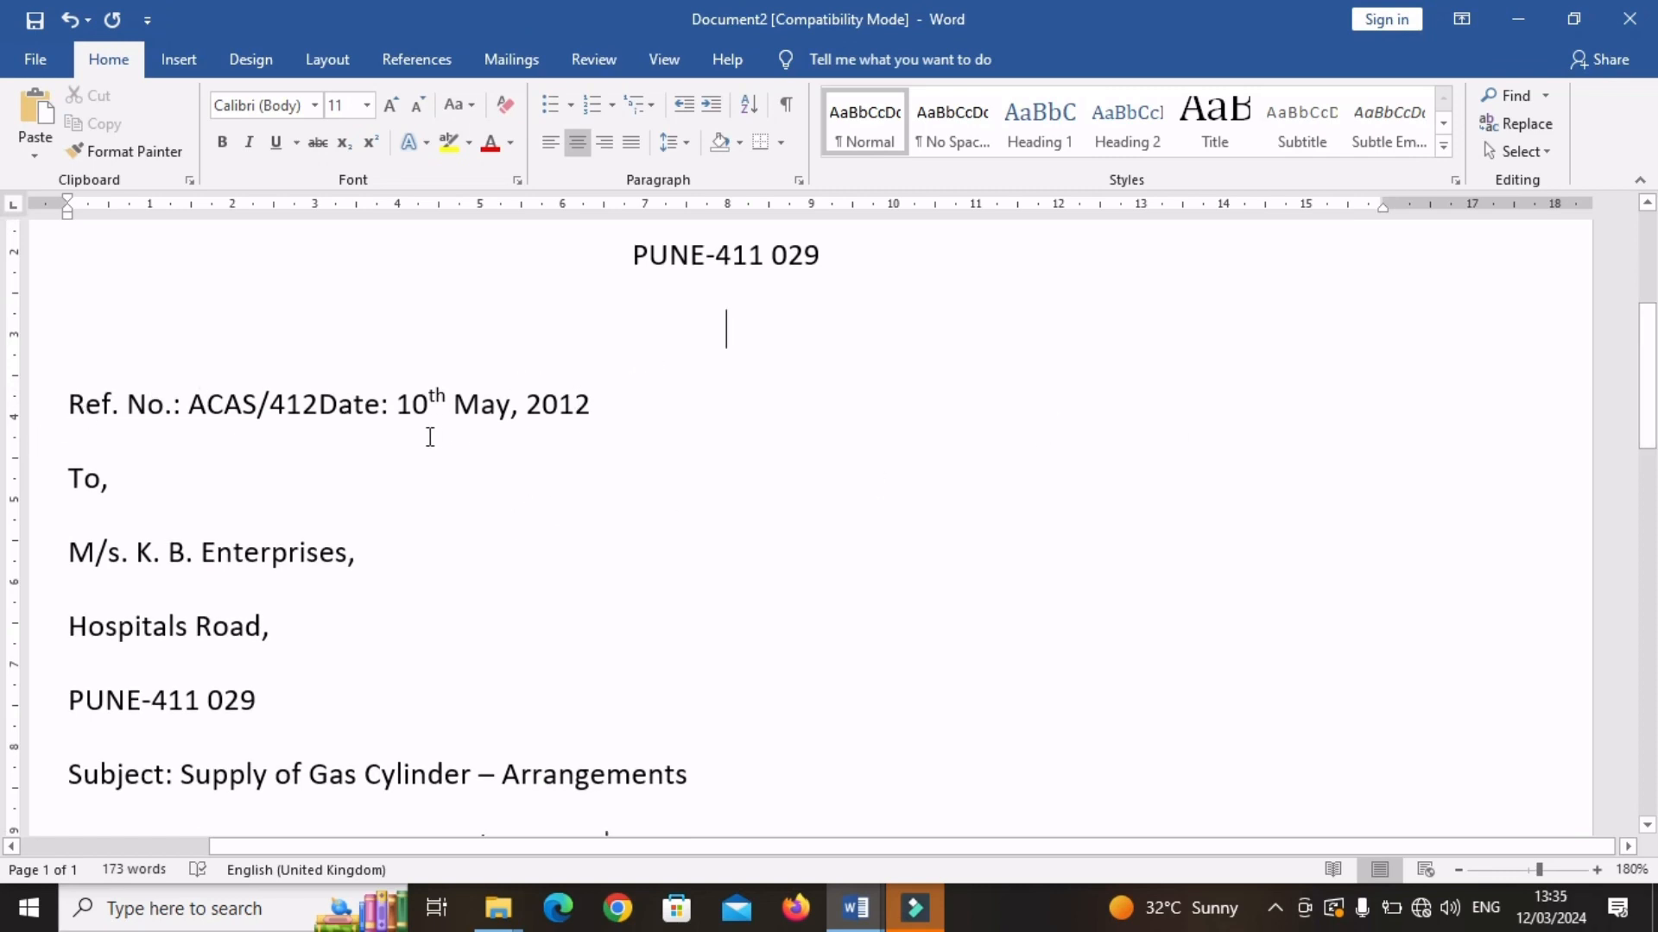
left_click(320, 405)
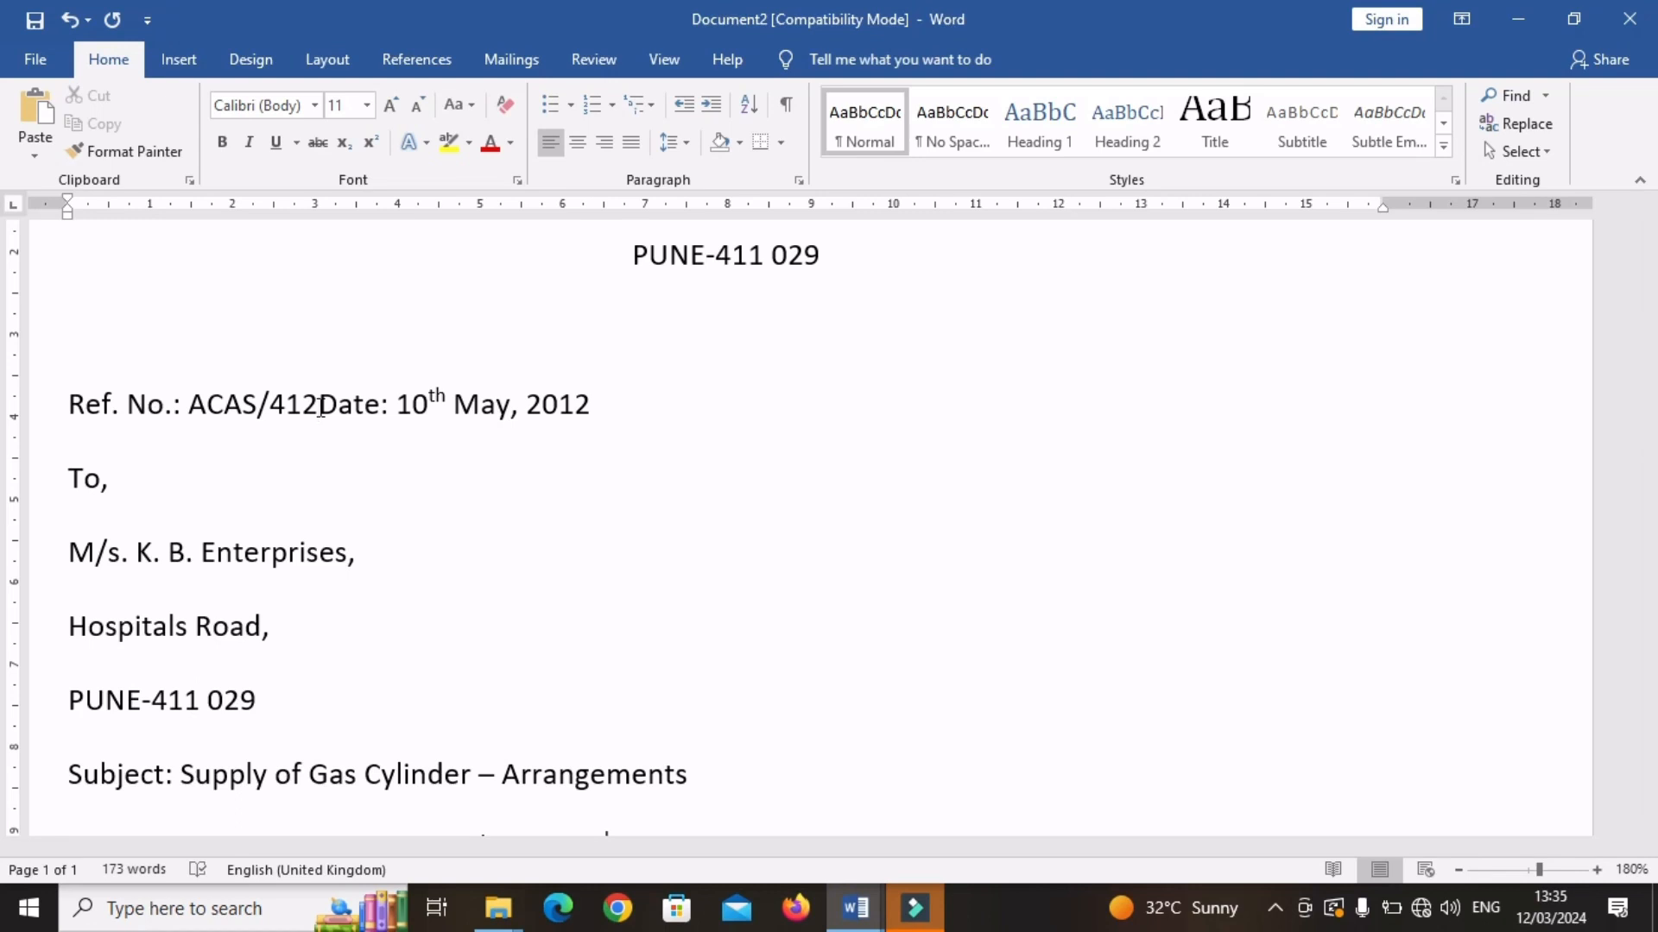
key("Tab")
key("Tab")
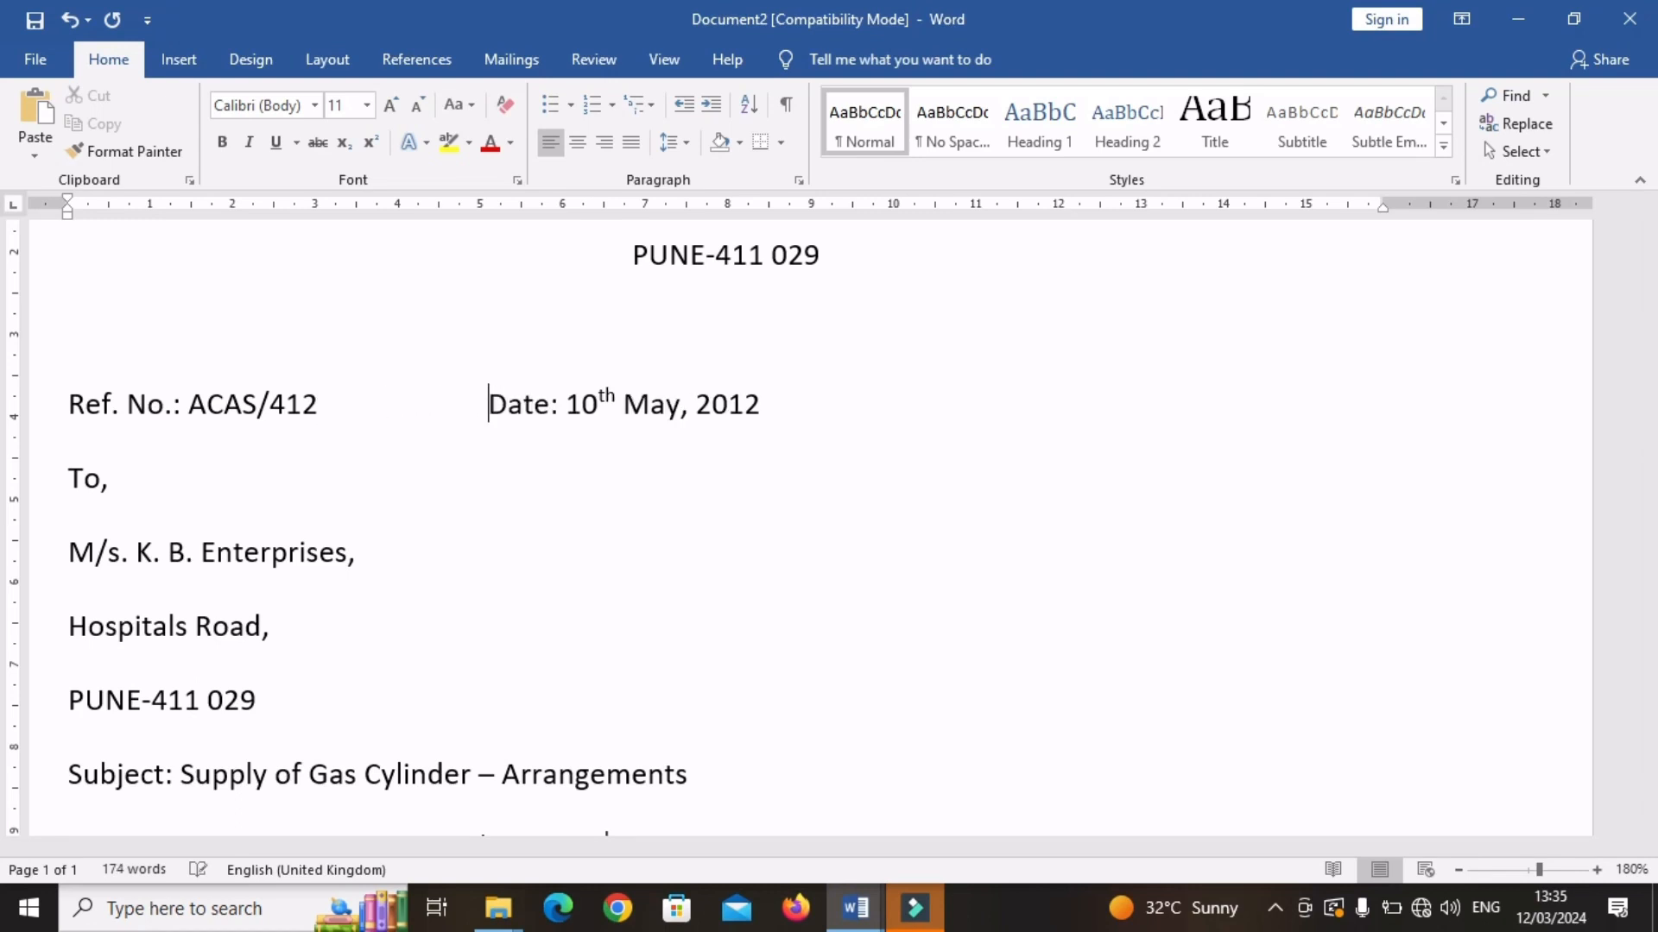
key("Tab")
key("Tab")
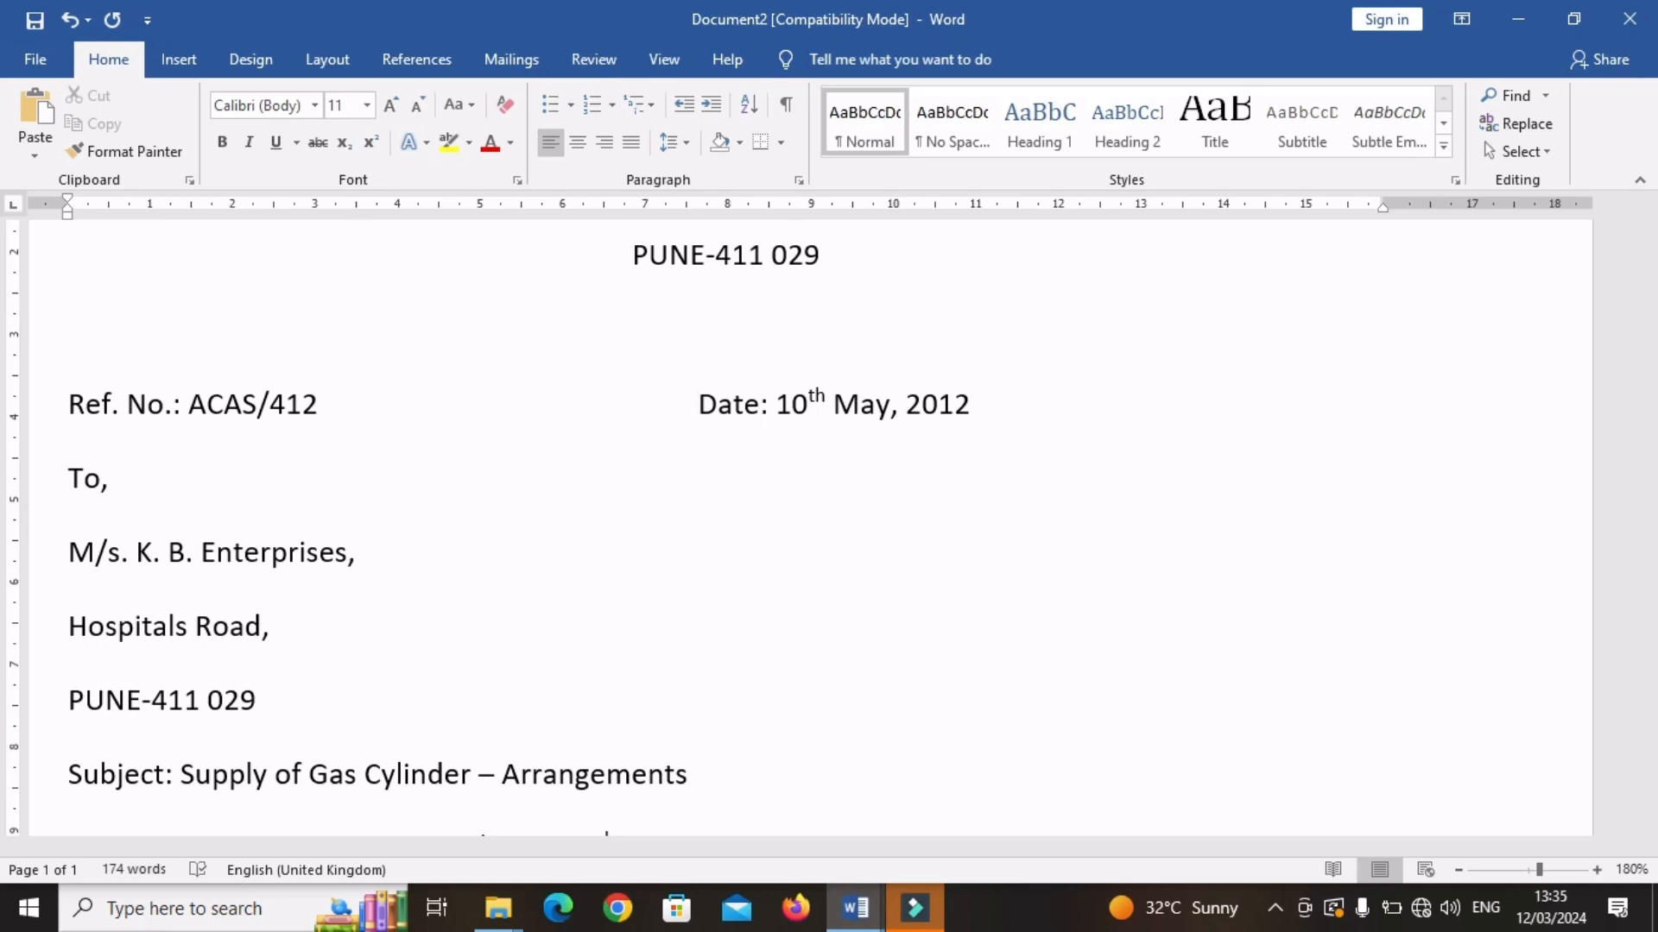
Step: Add a blank line between the reference and date line and the recipient block starting with "To,"
left_click(976, 409)
key("Return")
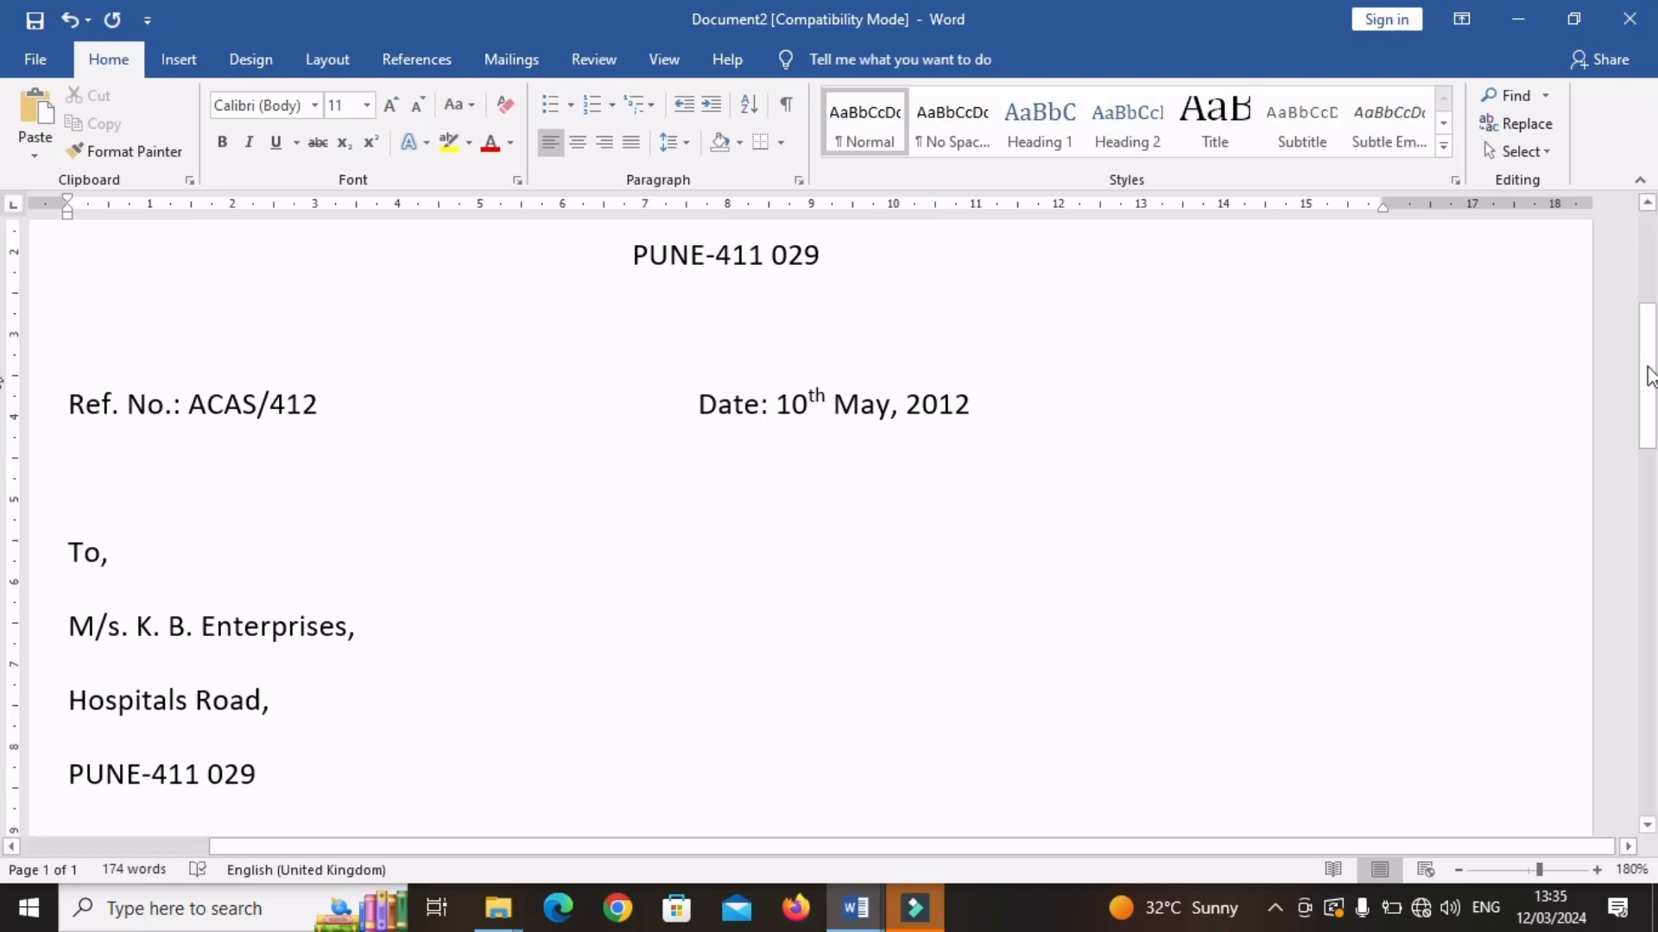
left_click_drag(1653, 370, 1656, 432)
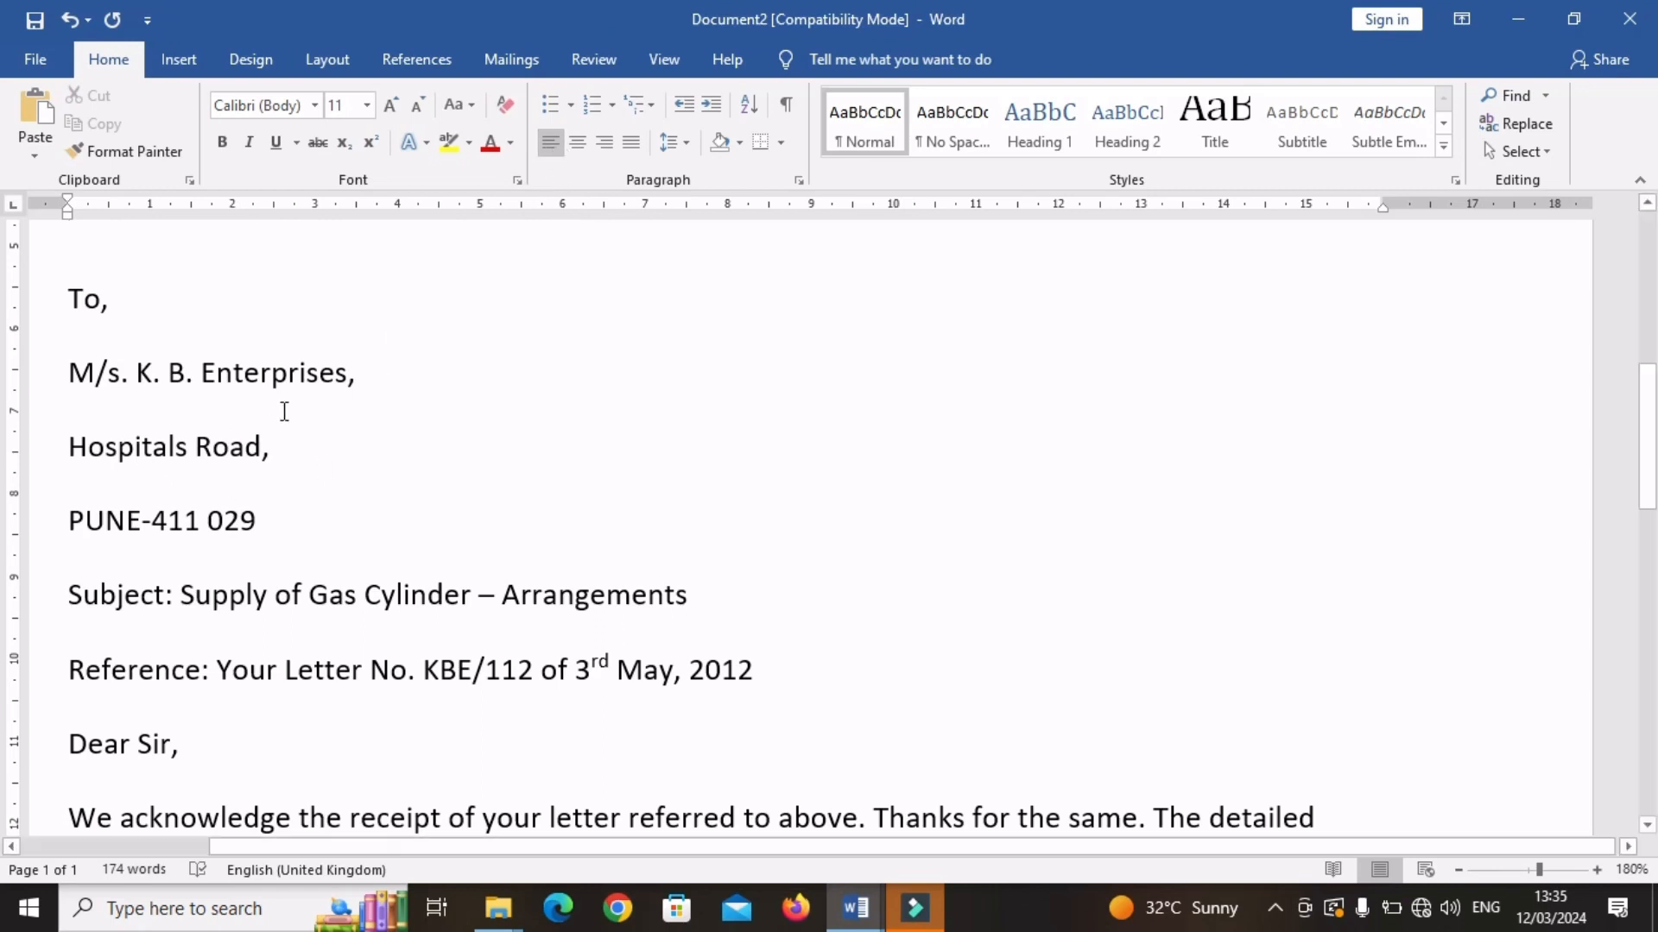
Step: Add a blank line above the Subject line and make the Subject and Reference lines bold
left_click(273, 521)
key("Return")
left_click_drag(764, 746, 100, 671)
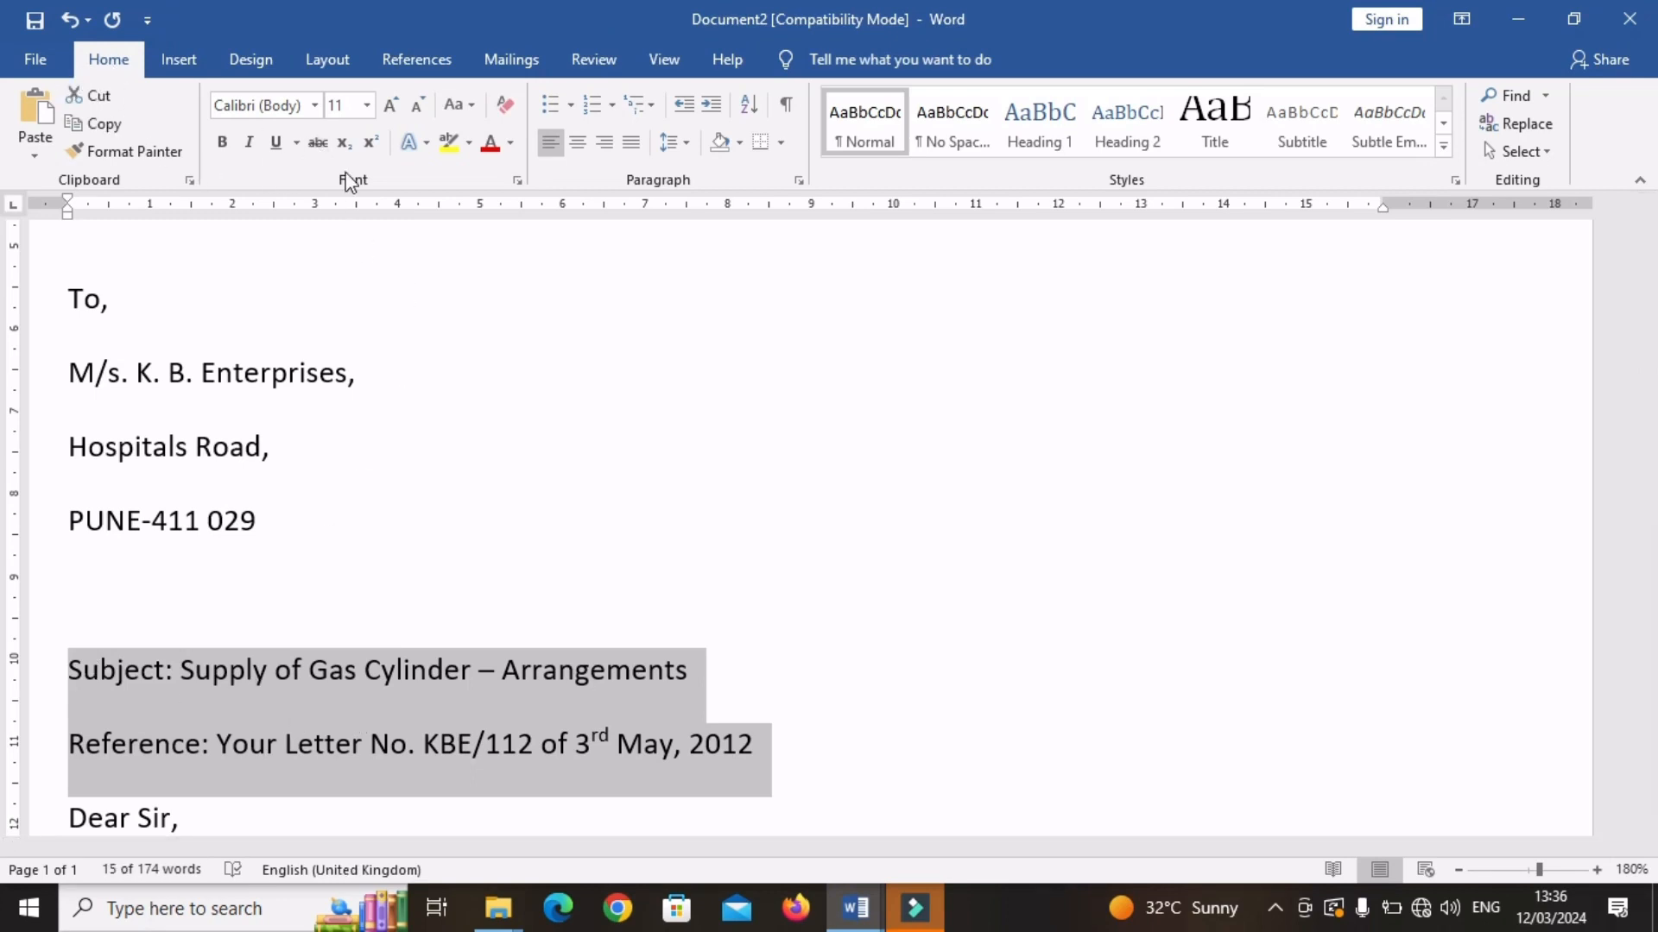
left_click(225, 141)
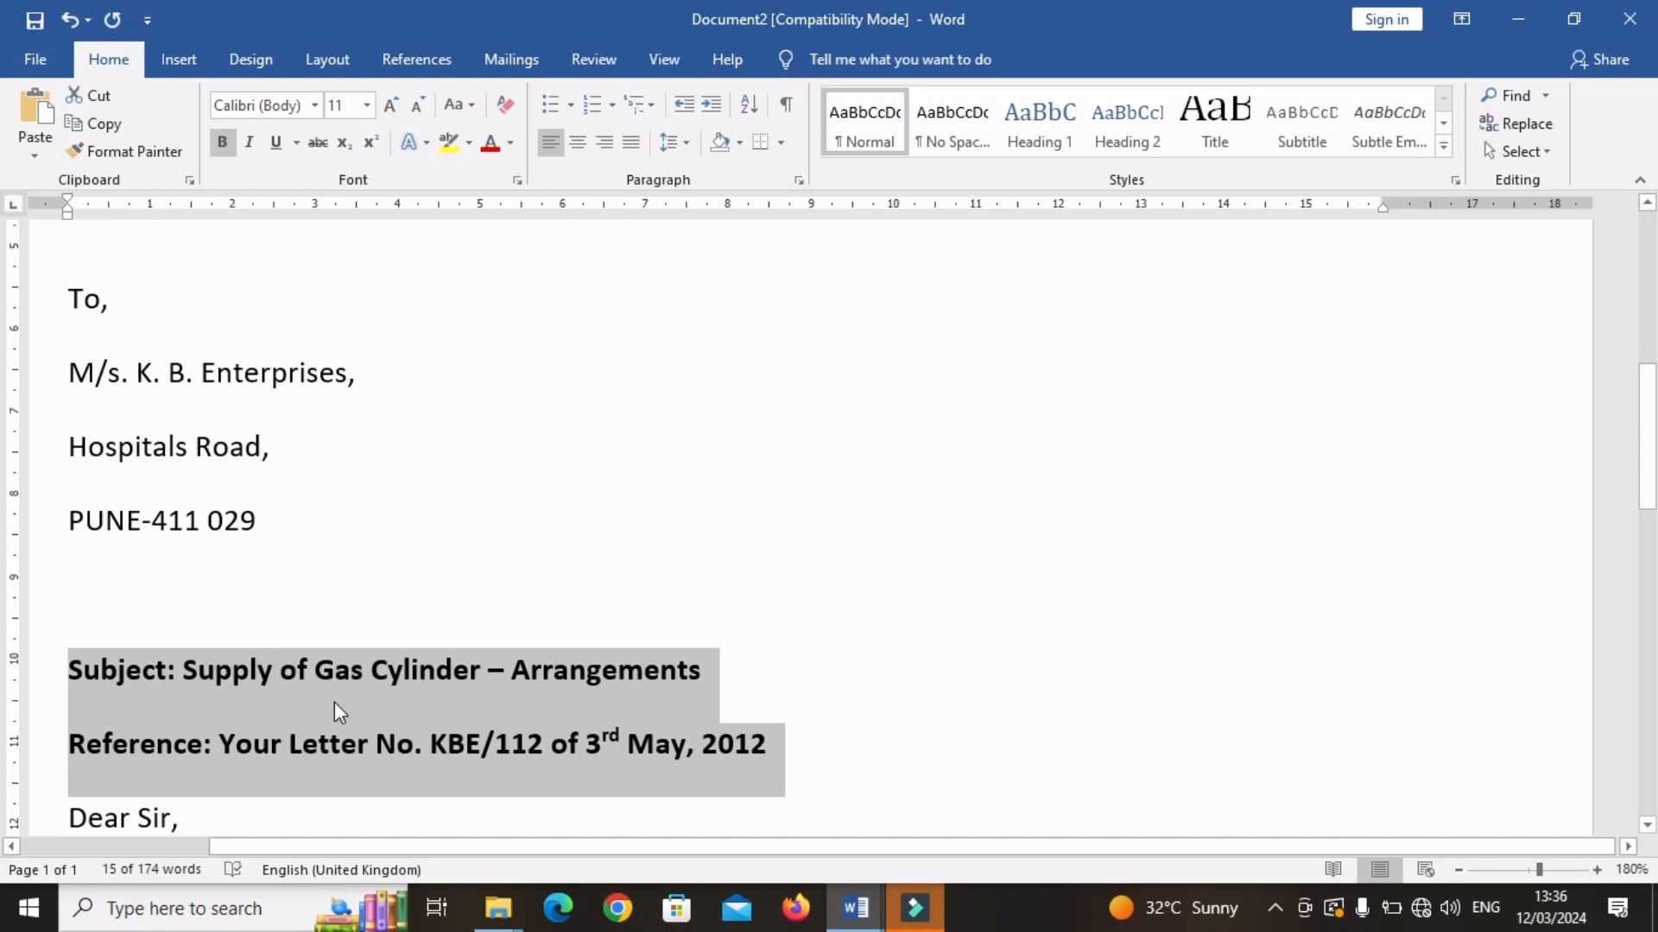
Step: Increase the left indent of the Subject and Reference lines by two levels and add a blank line below them
key("ctrl+m")
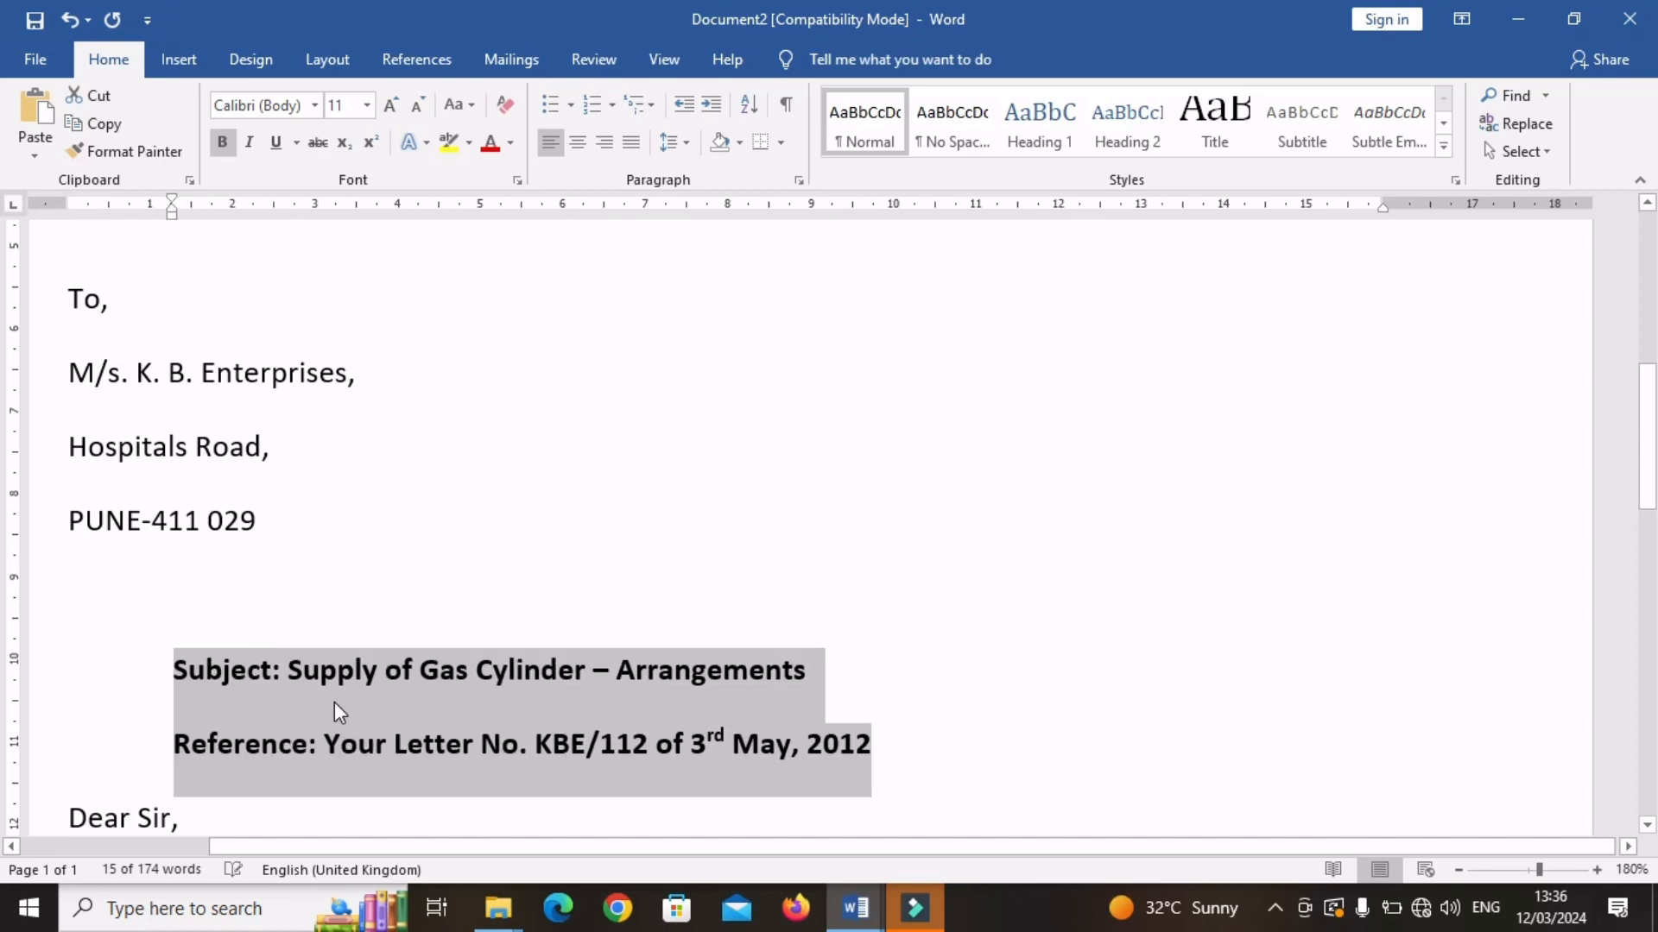
key("ctrl+m")
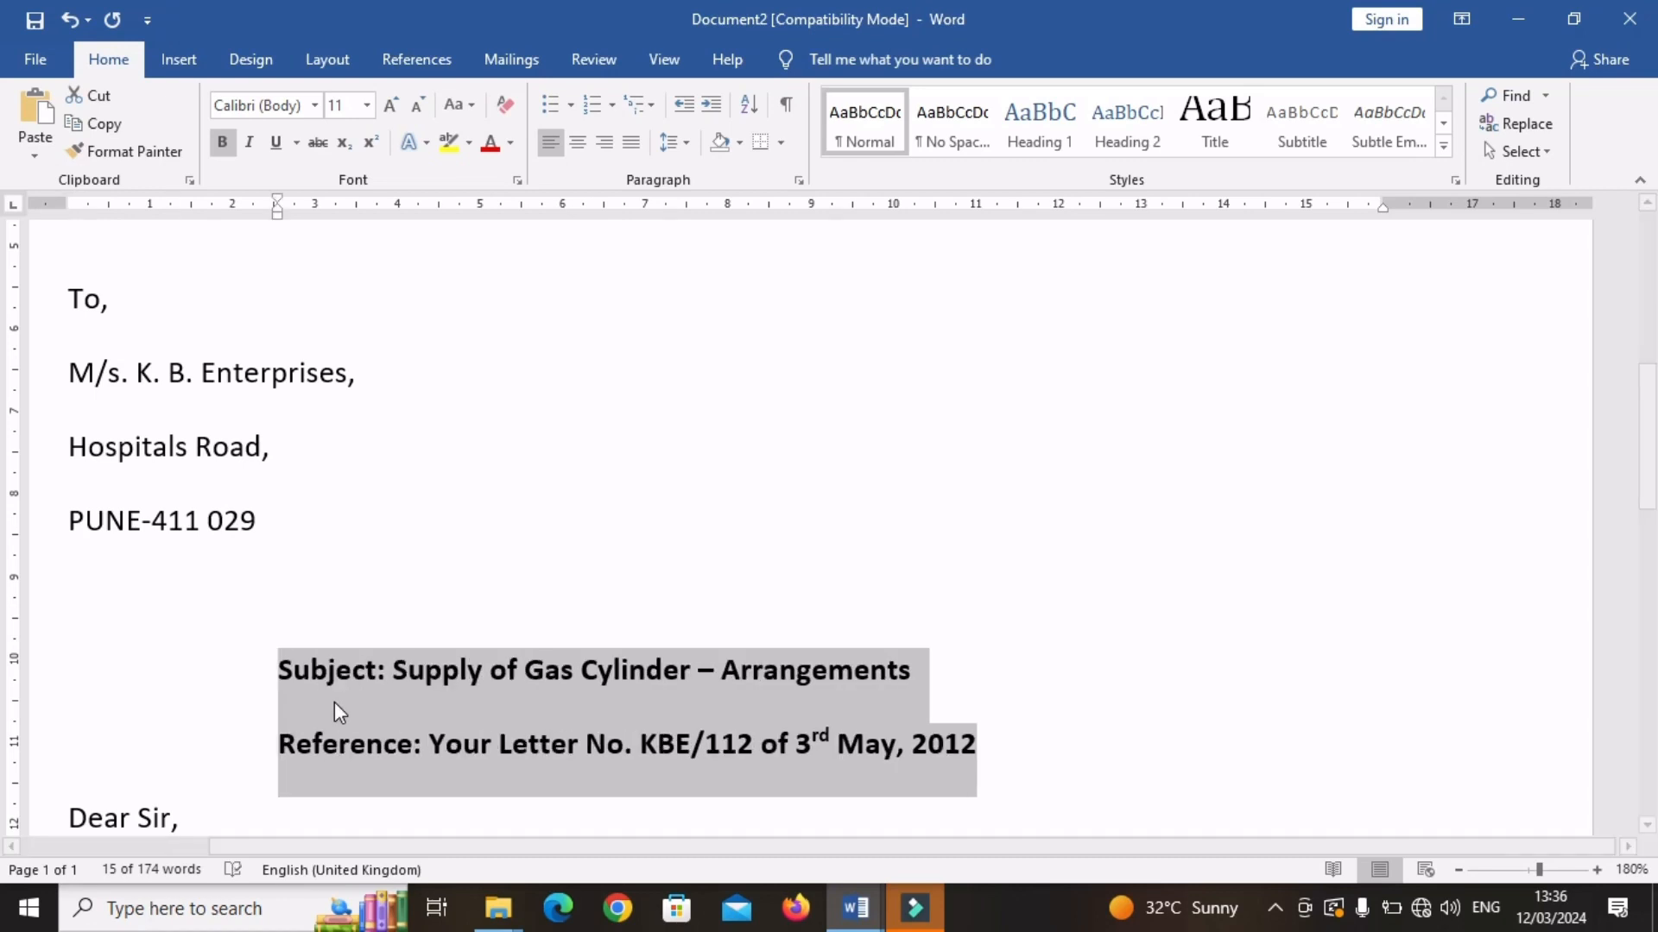
left_click(997, 739)
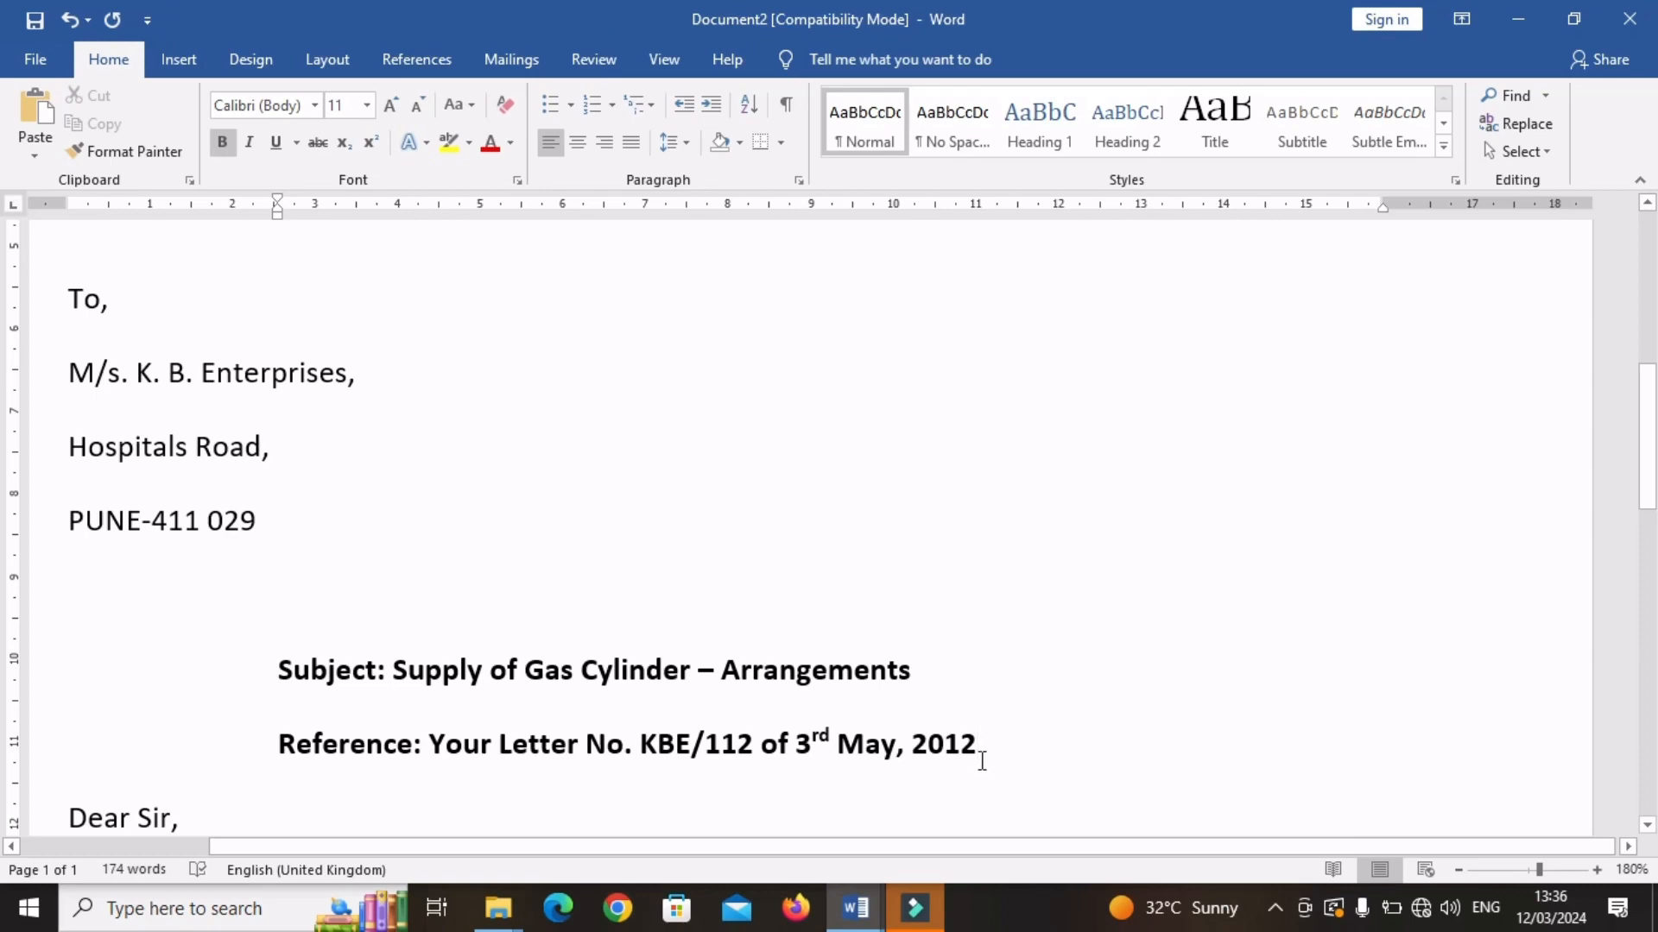
key("Return")
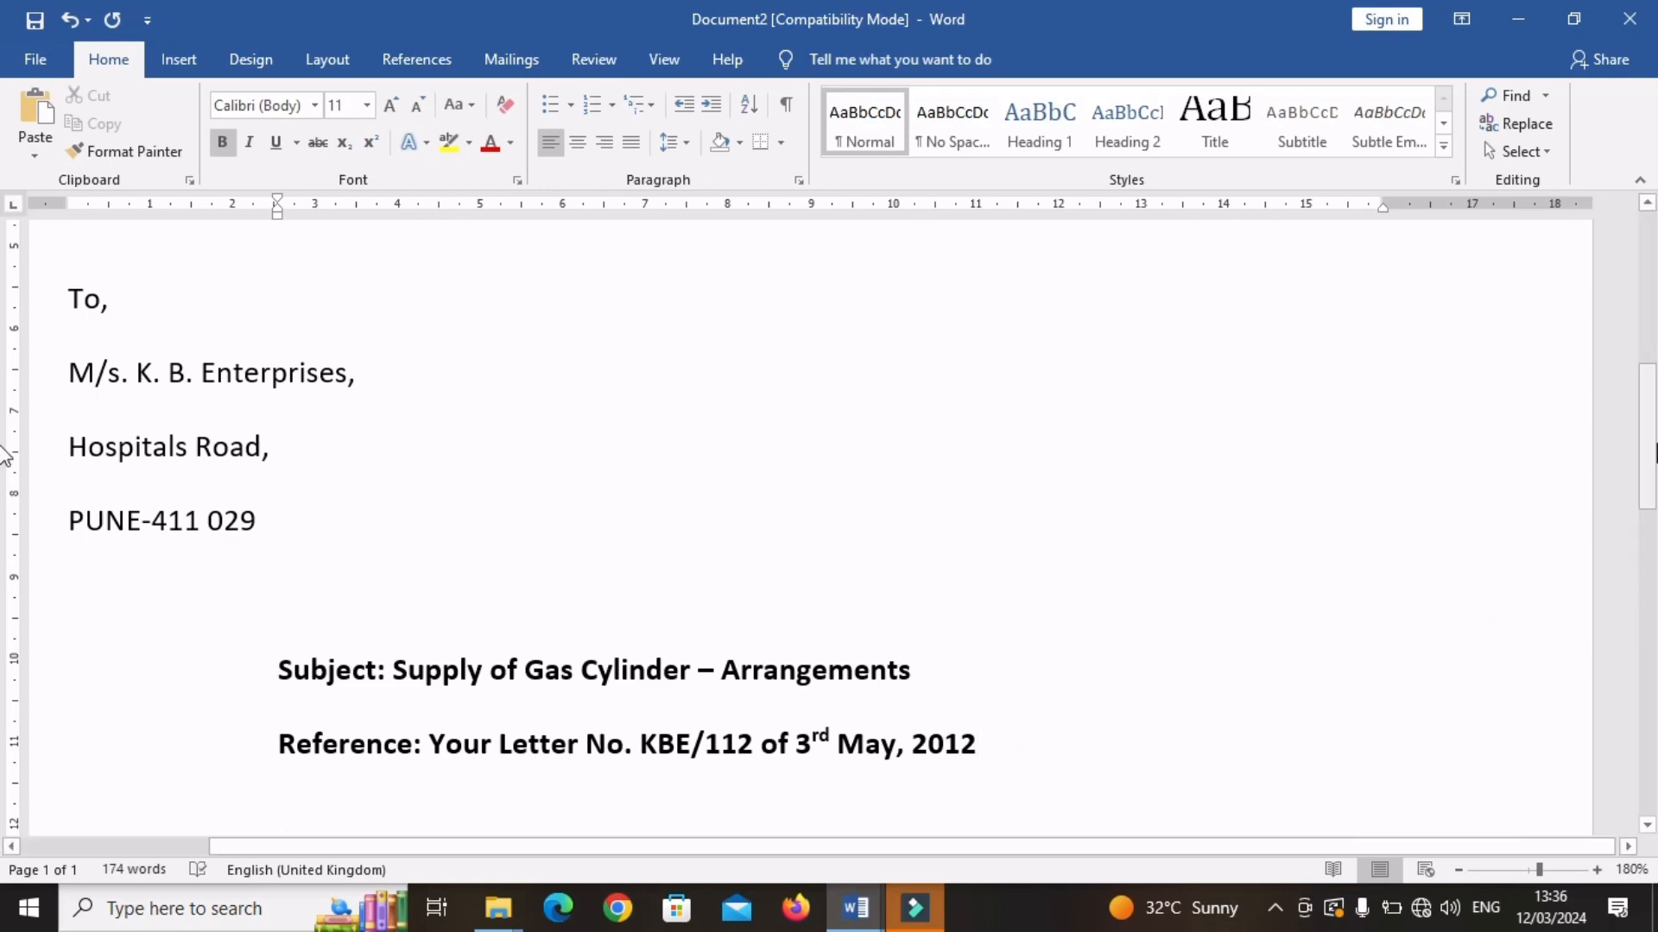
Step: Indent the first line of the three body paragraphs starting "We acknowledge", "Our Society" and "To avoid this" by one tab
scroll(5, 453, "down", 5)
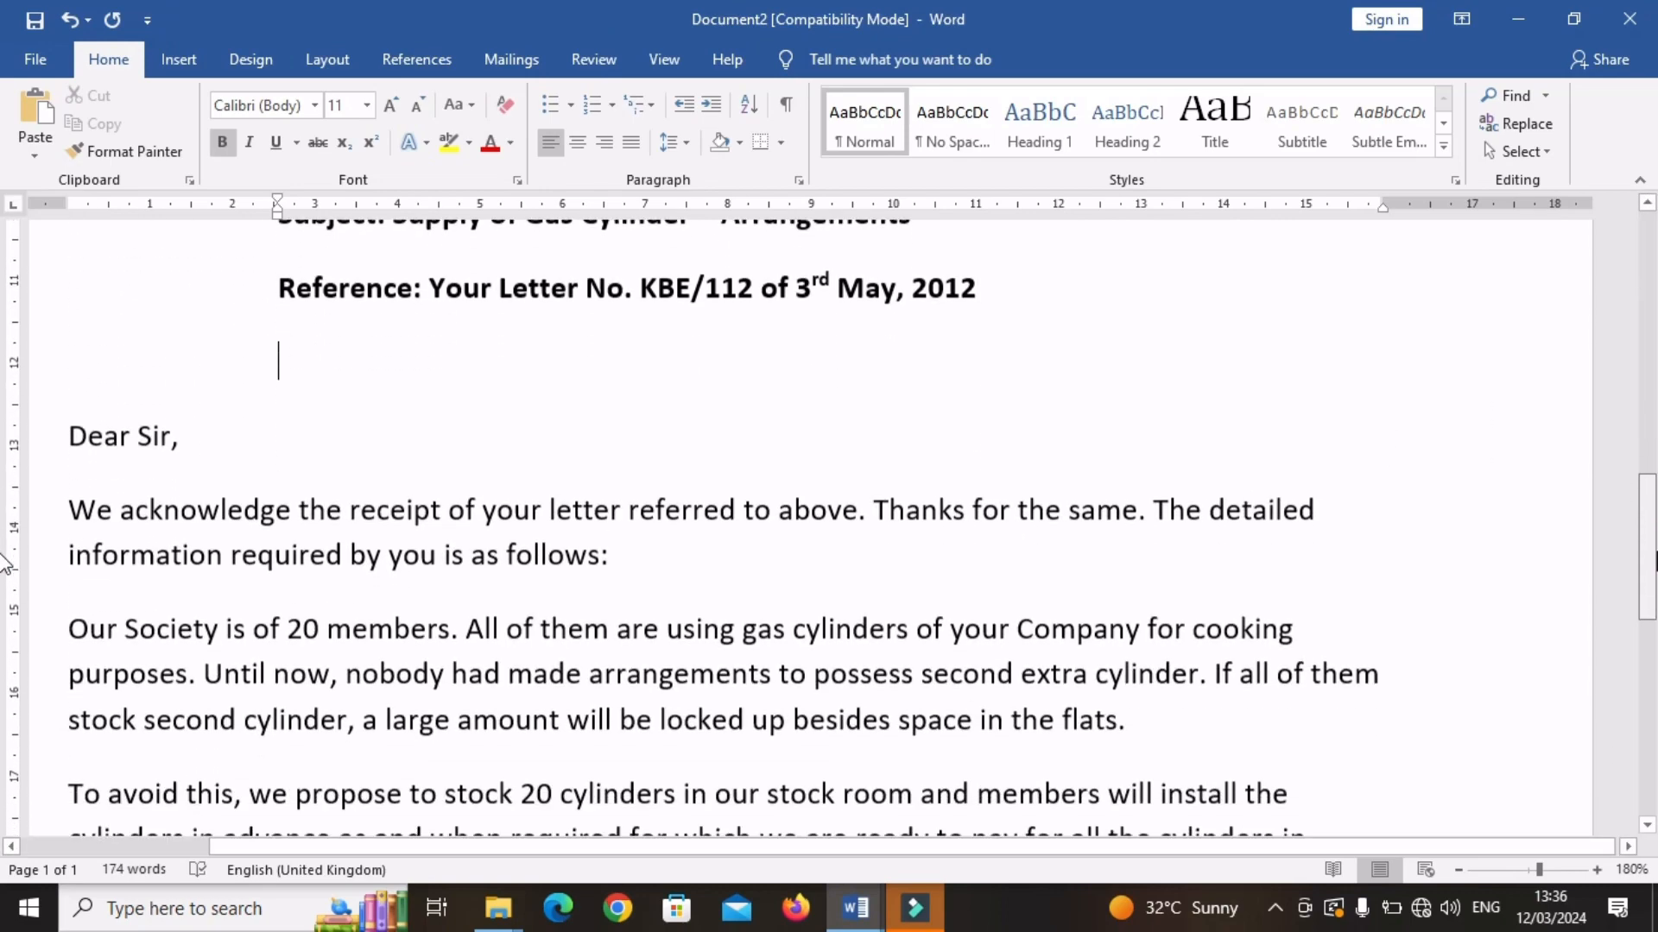
scroll(4, 570, "down", 2)
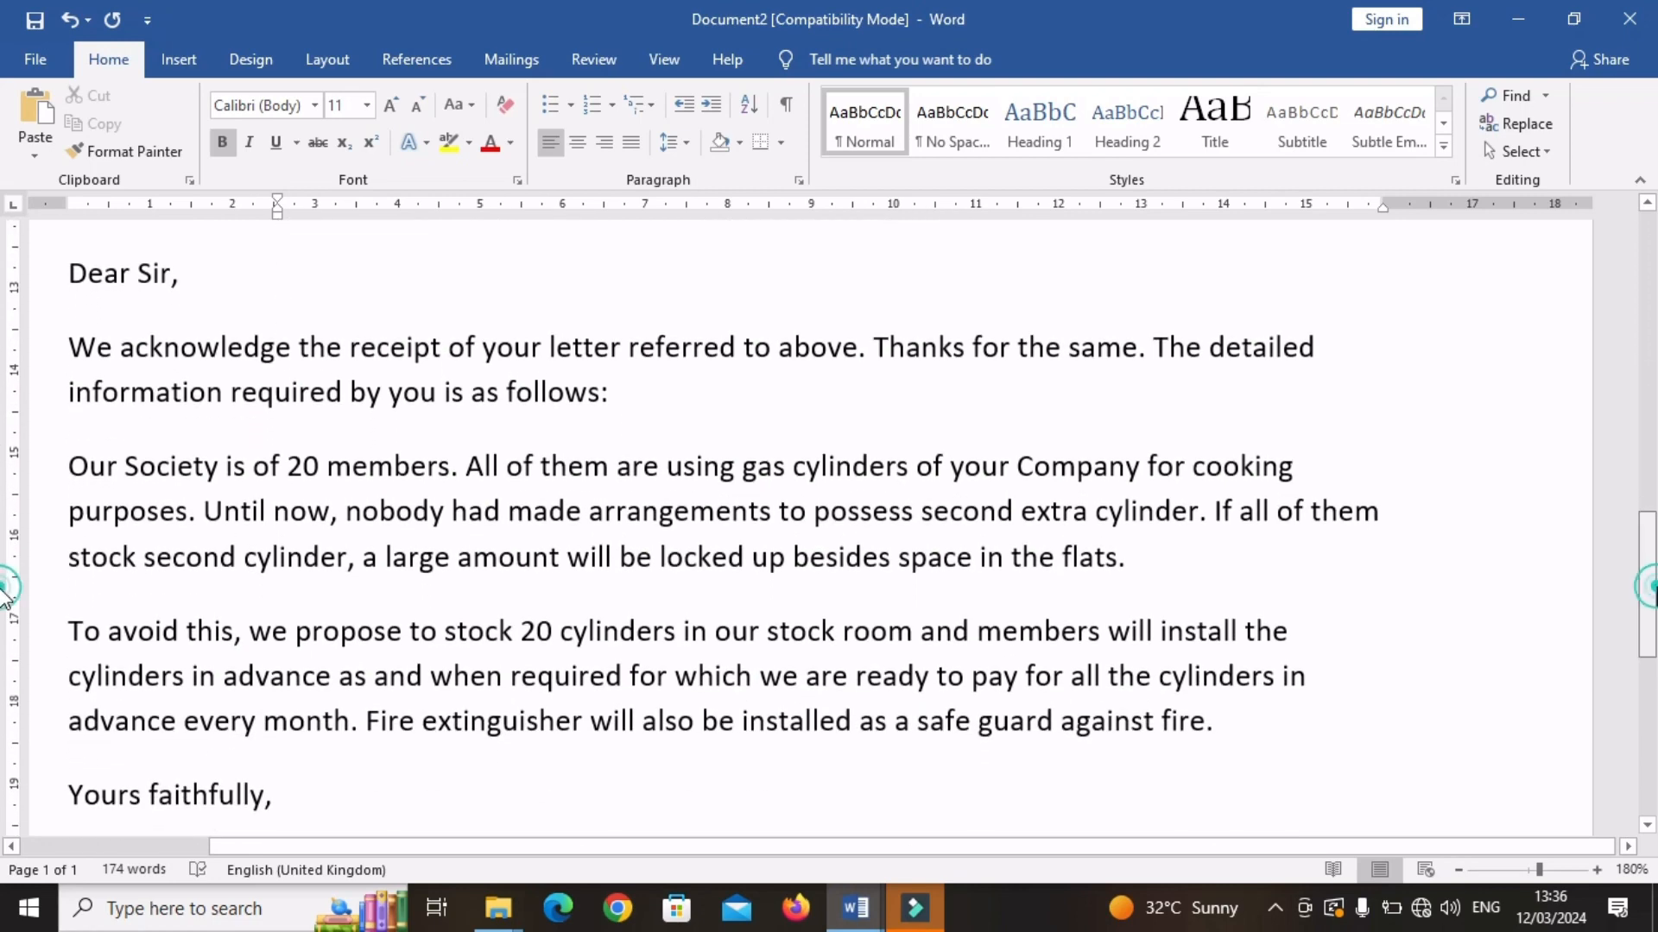
scroll(5, 592, "up", 2)
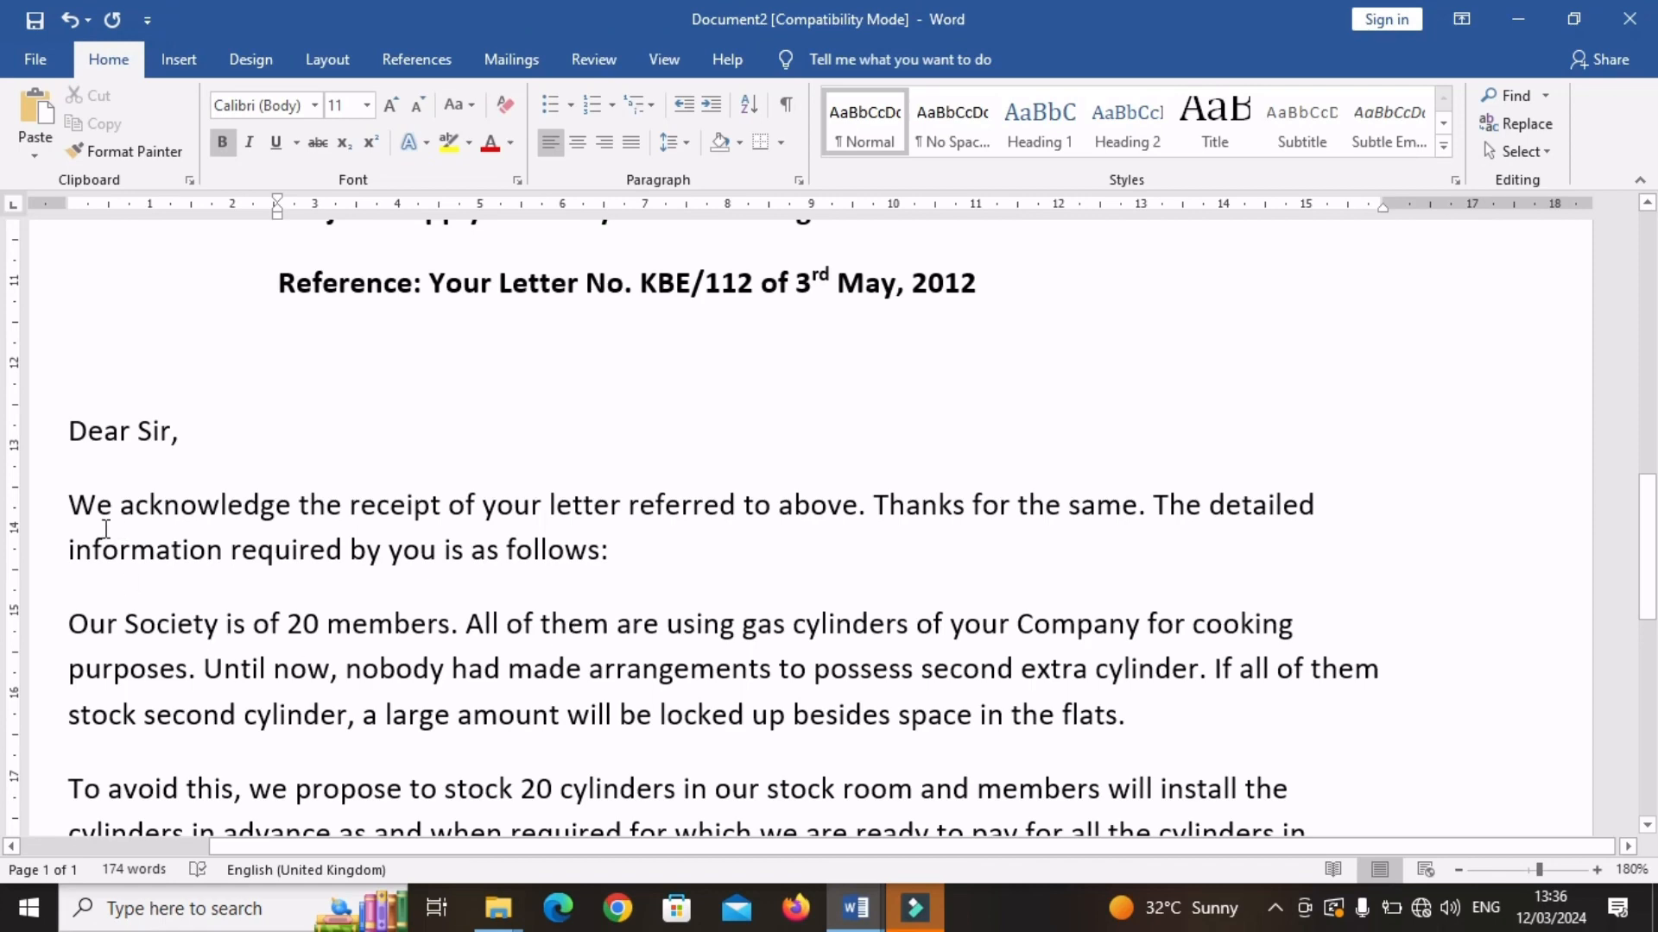
left_click(72, 501)
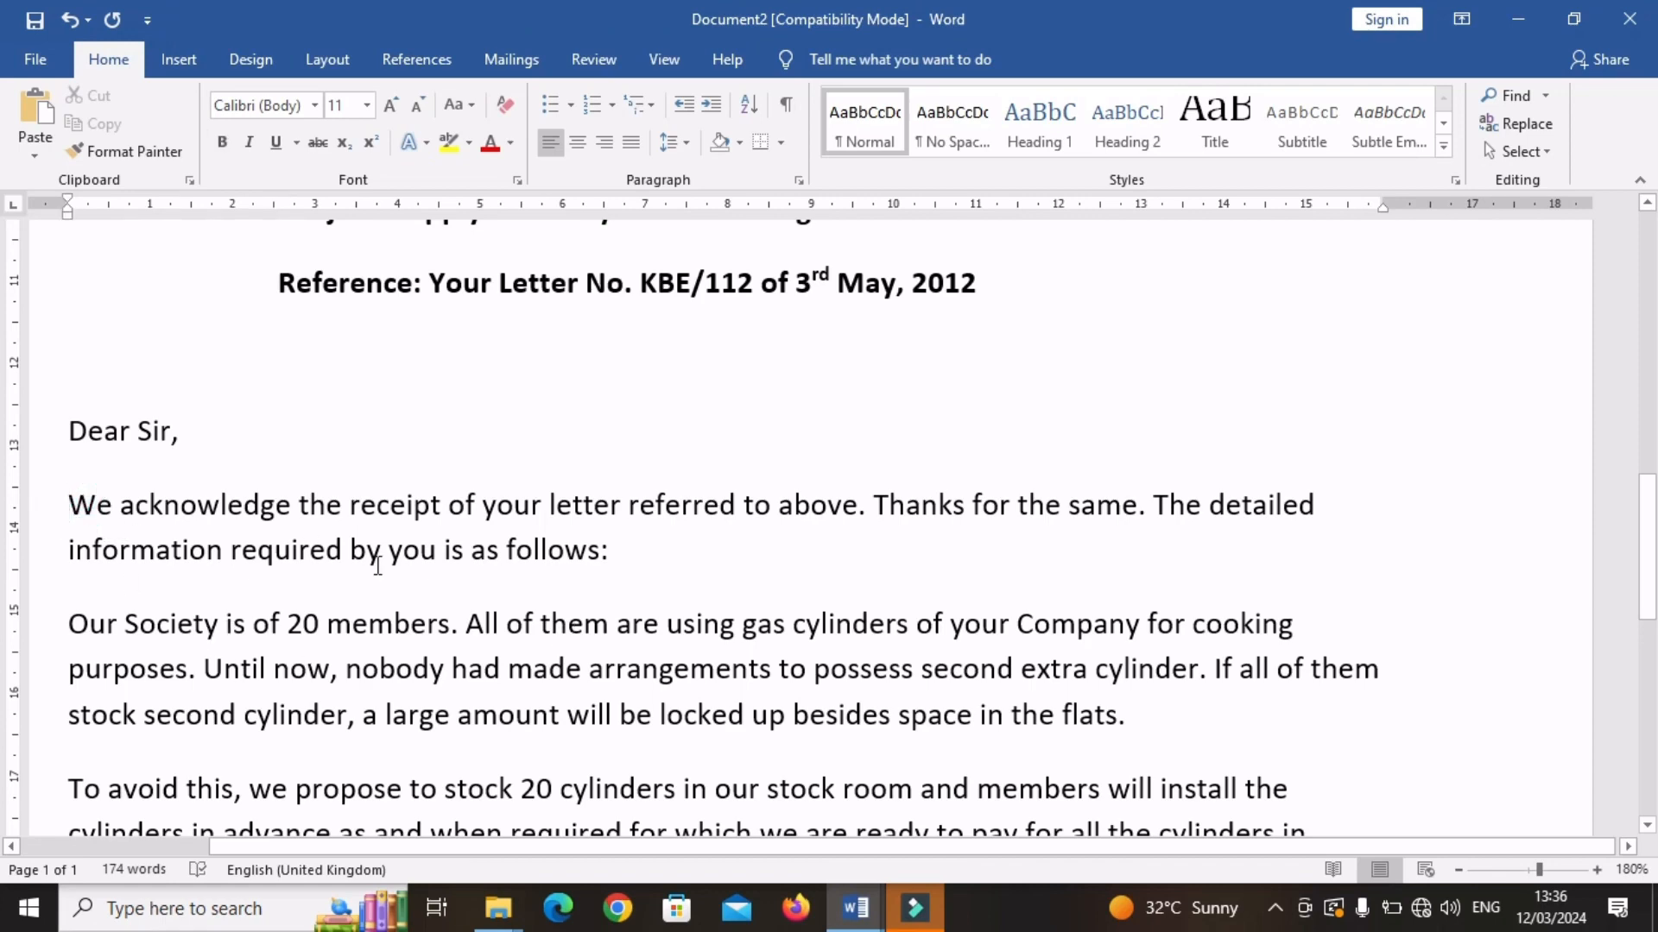
key("Tab")
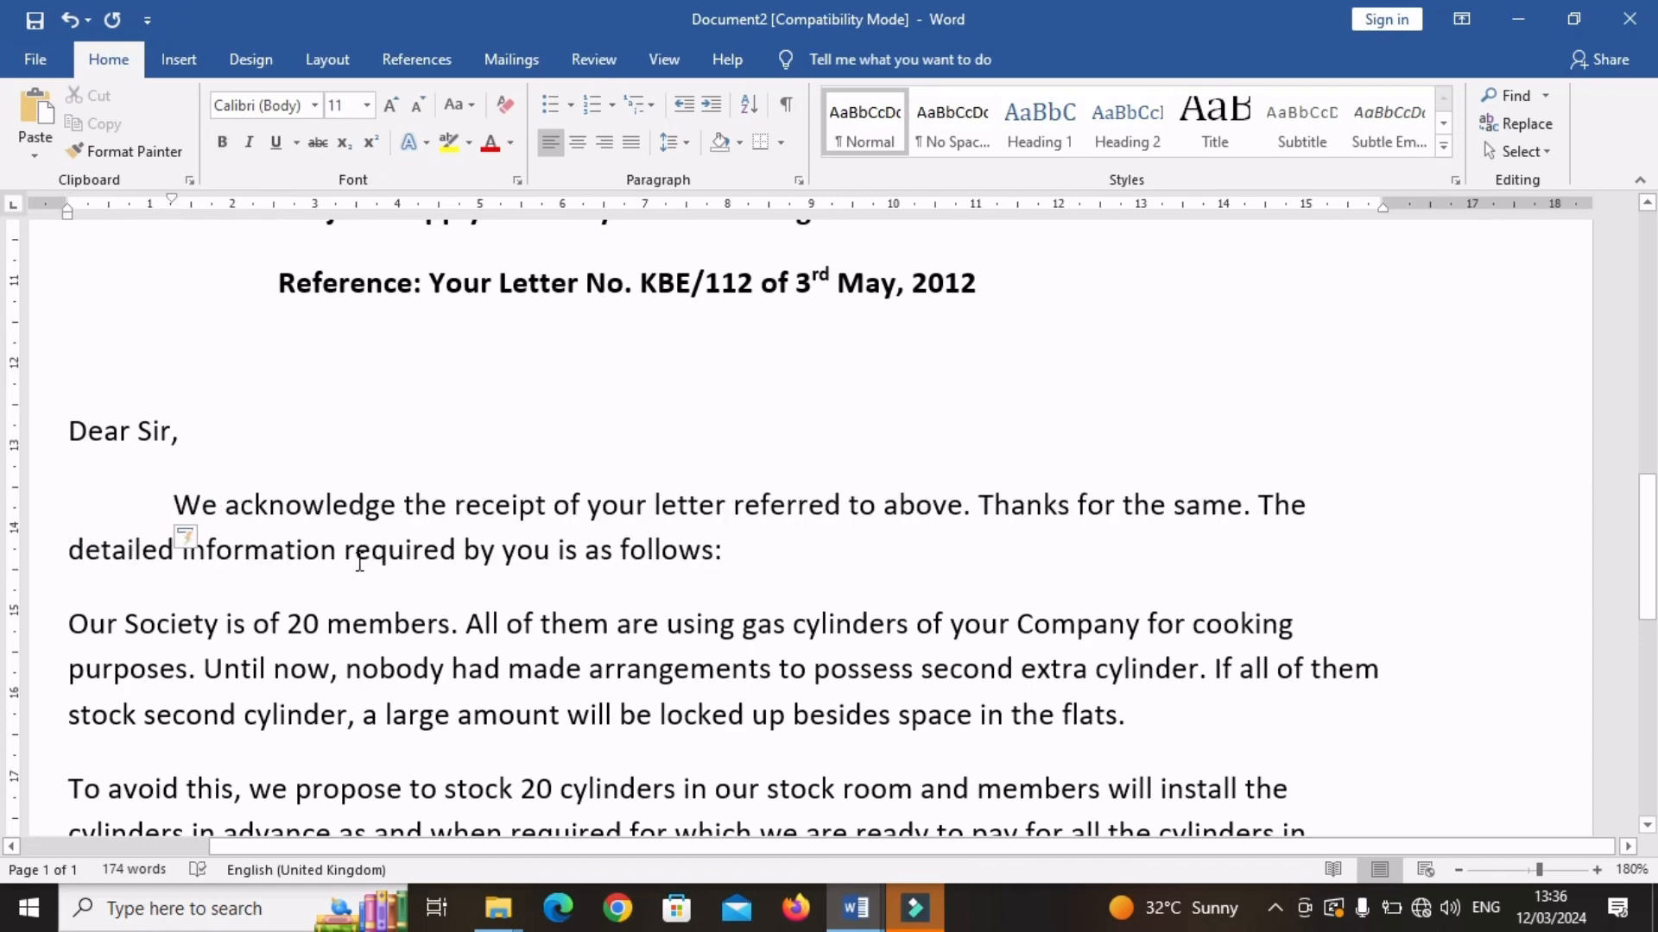
left_click(74, 627)
key("Tab")
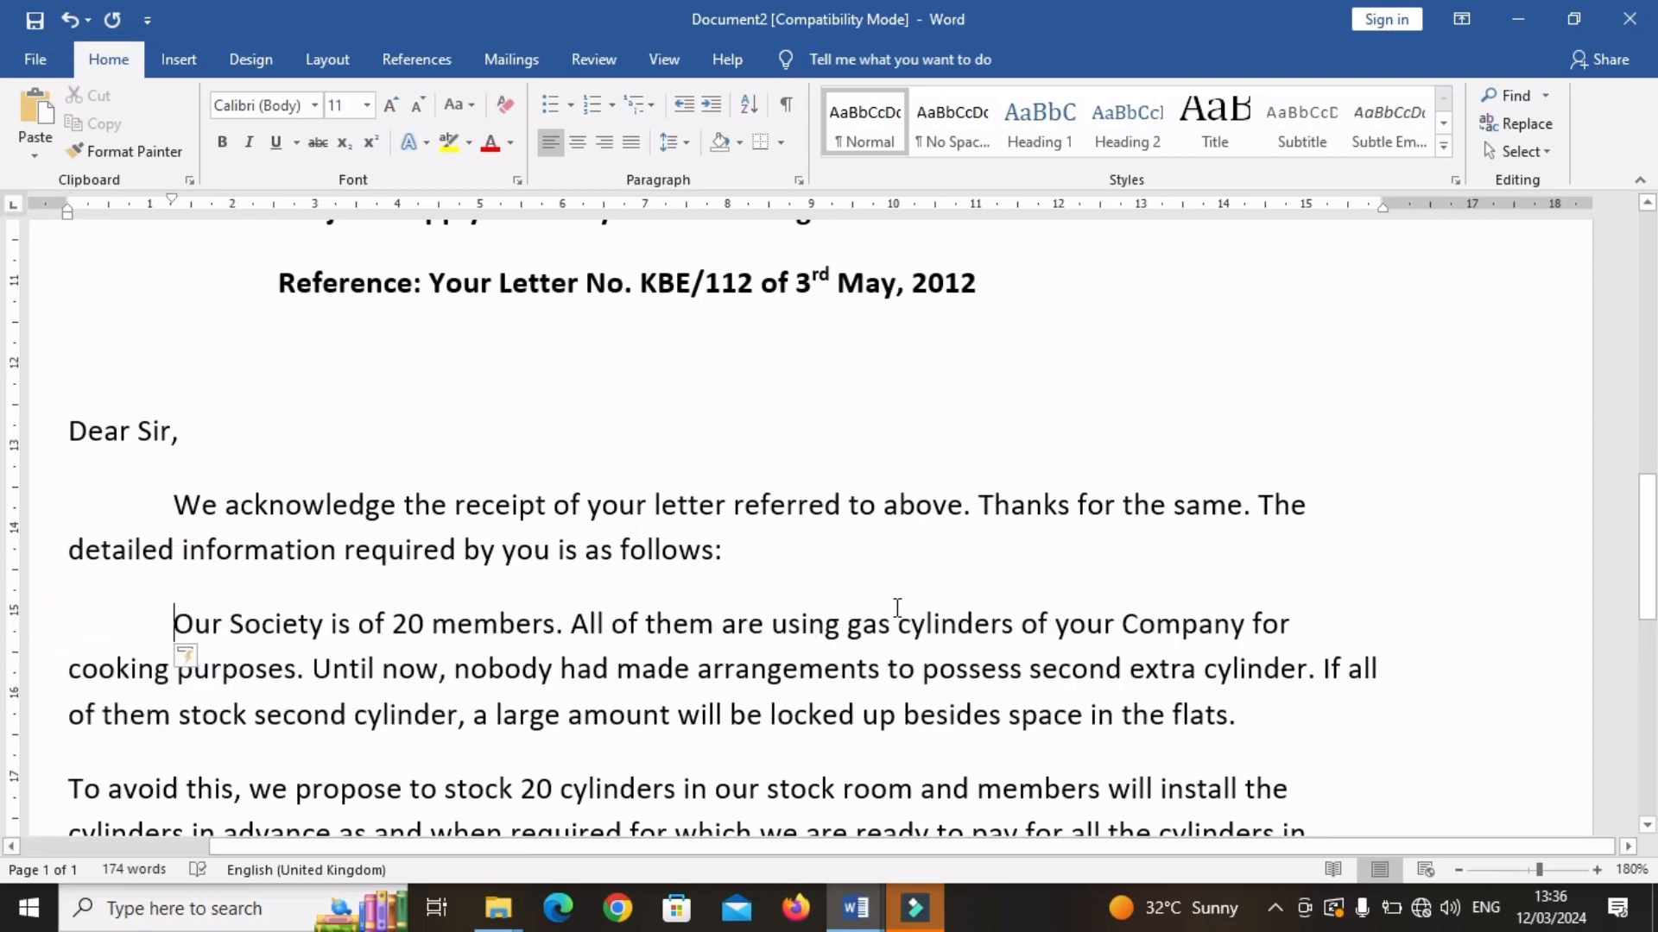
scroll(1071, 570, "down", 3)
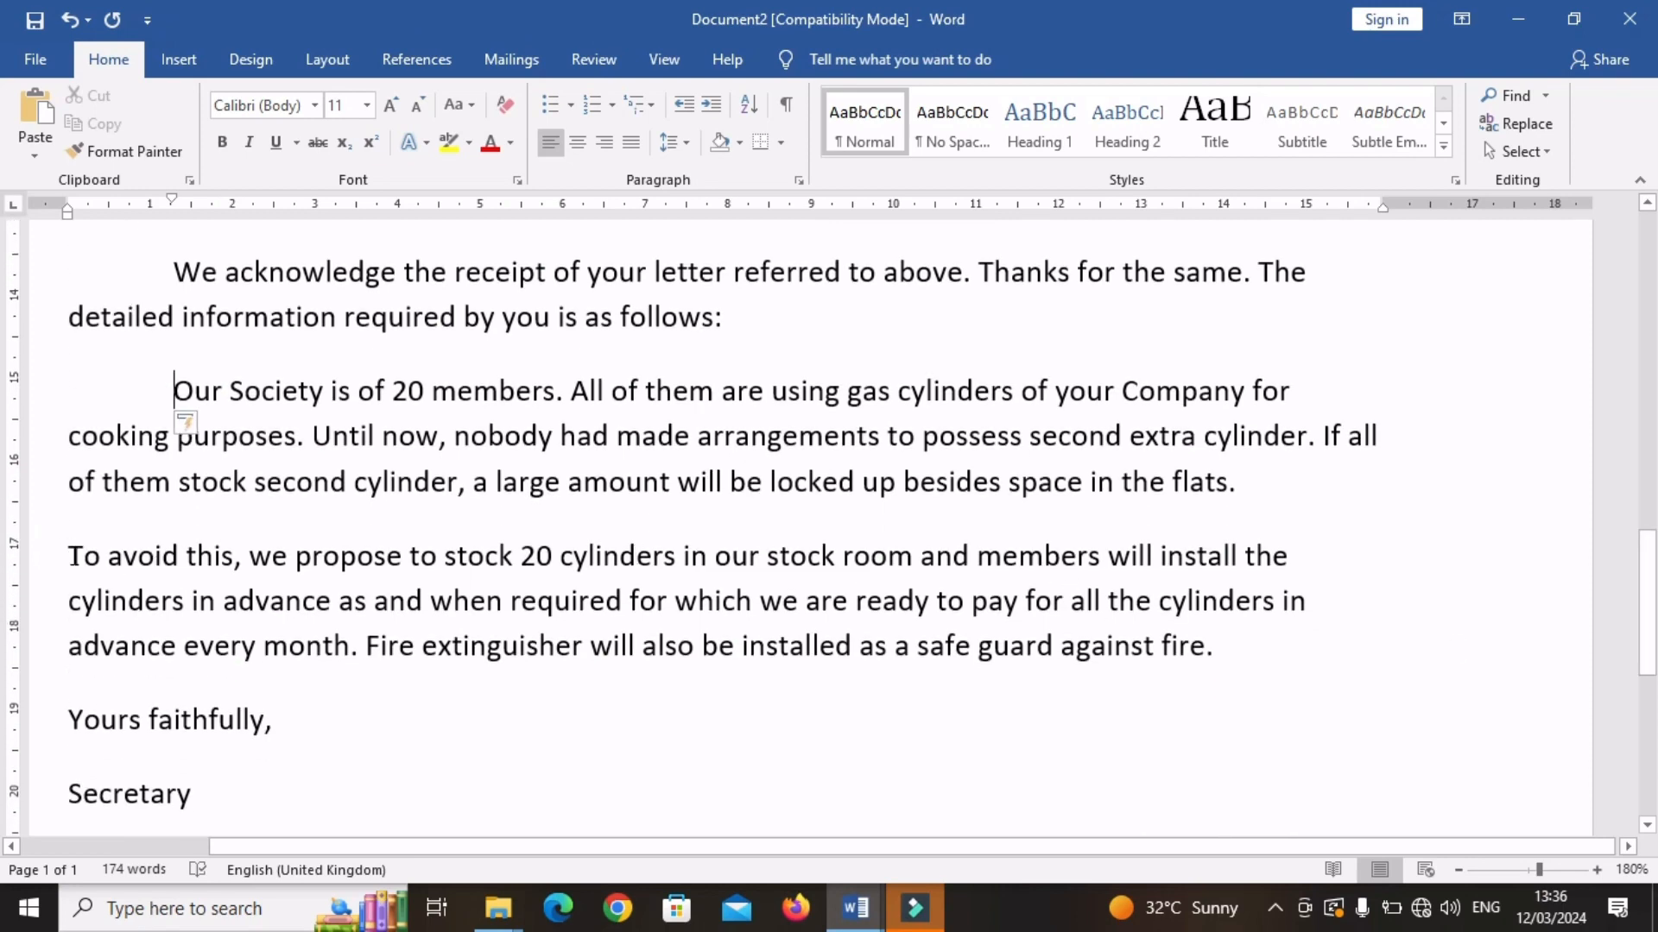
left_click(71, 557)
key("Tab")
Step: Justify the text from "Dear Sir," through the end of the third body paragraph
left_click_drag(74, 562, 130, 367)
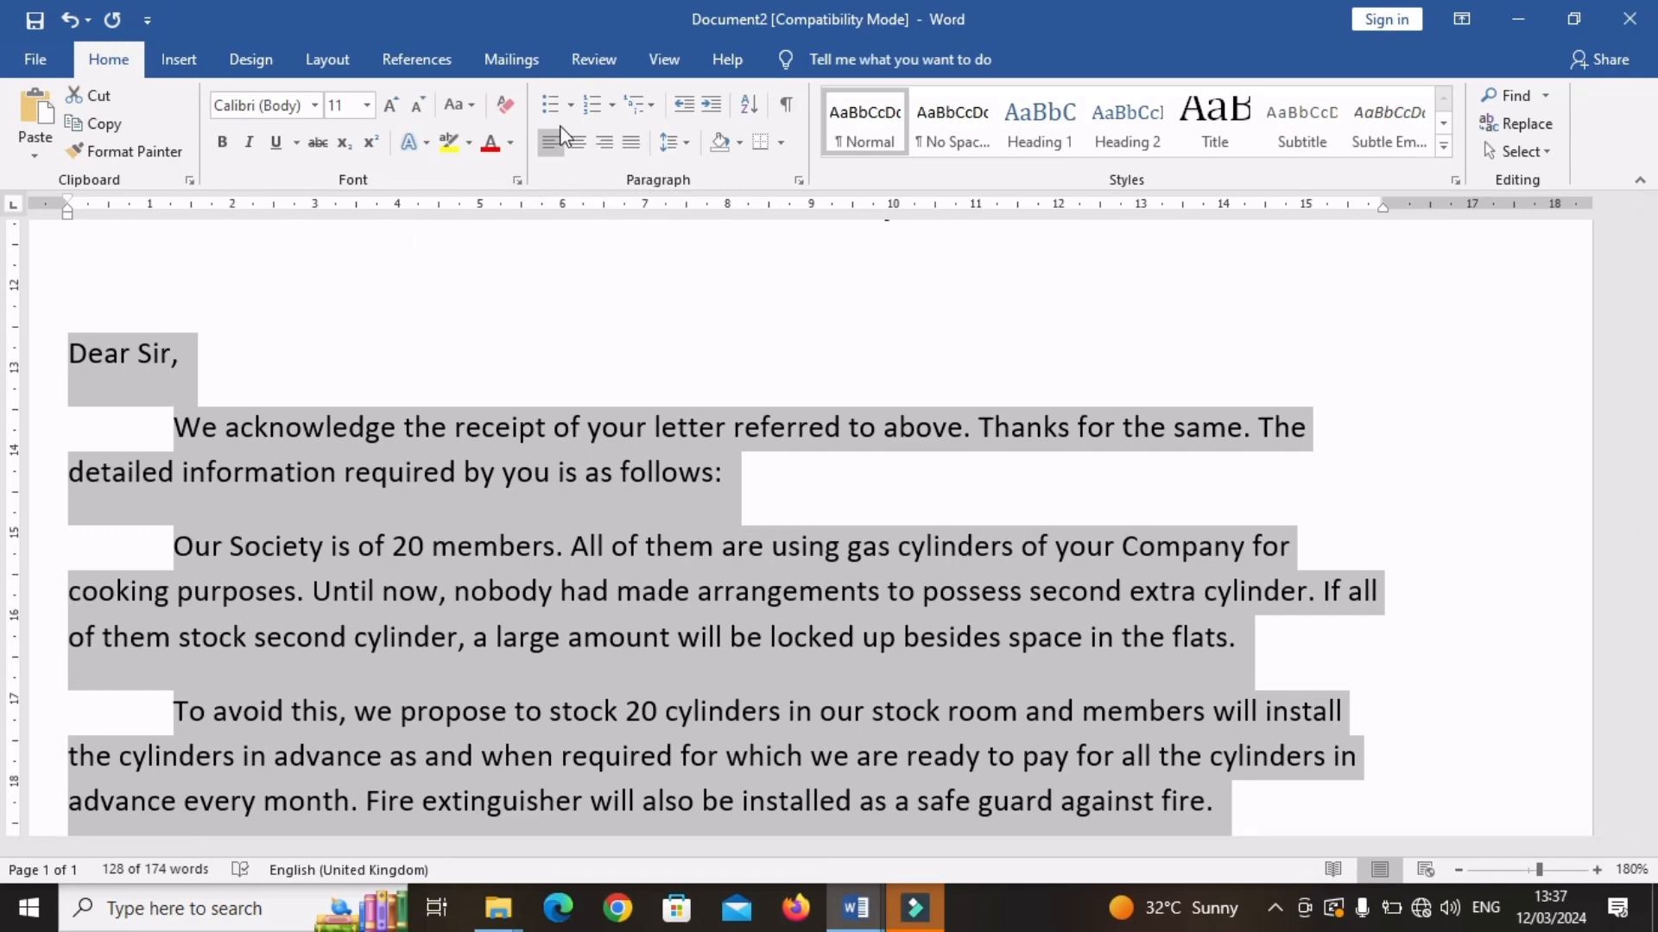
left_click(634, 153)
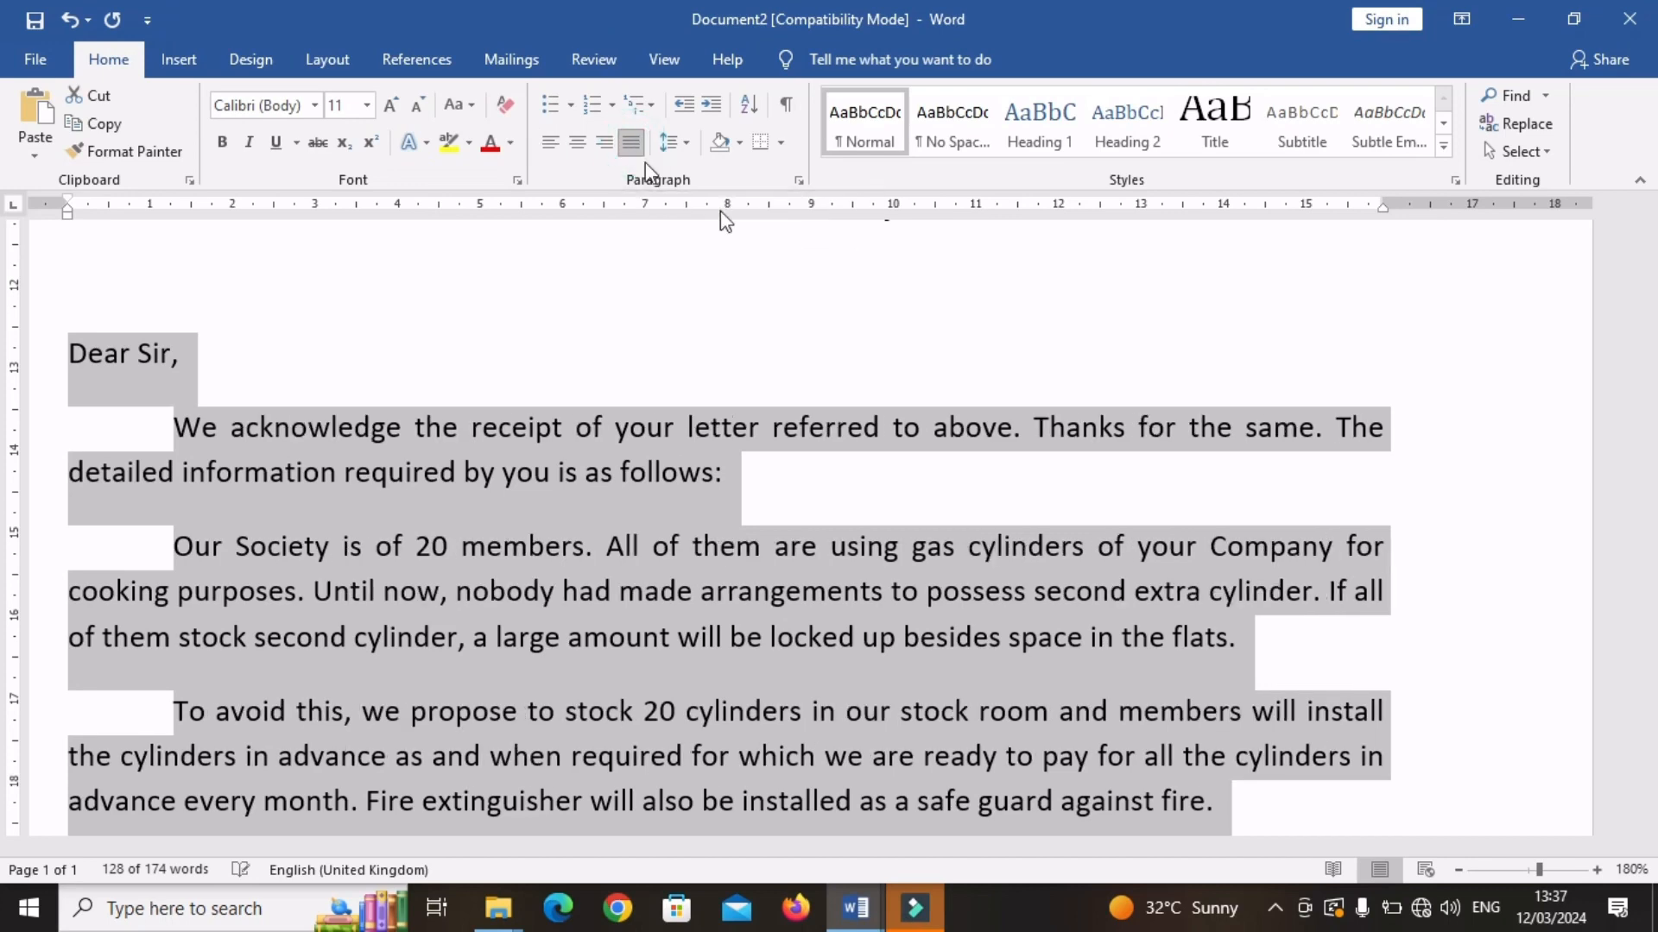
key("Right")
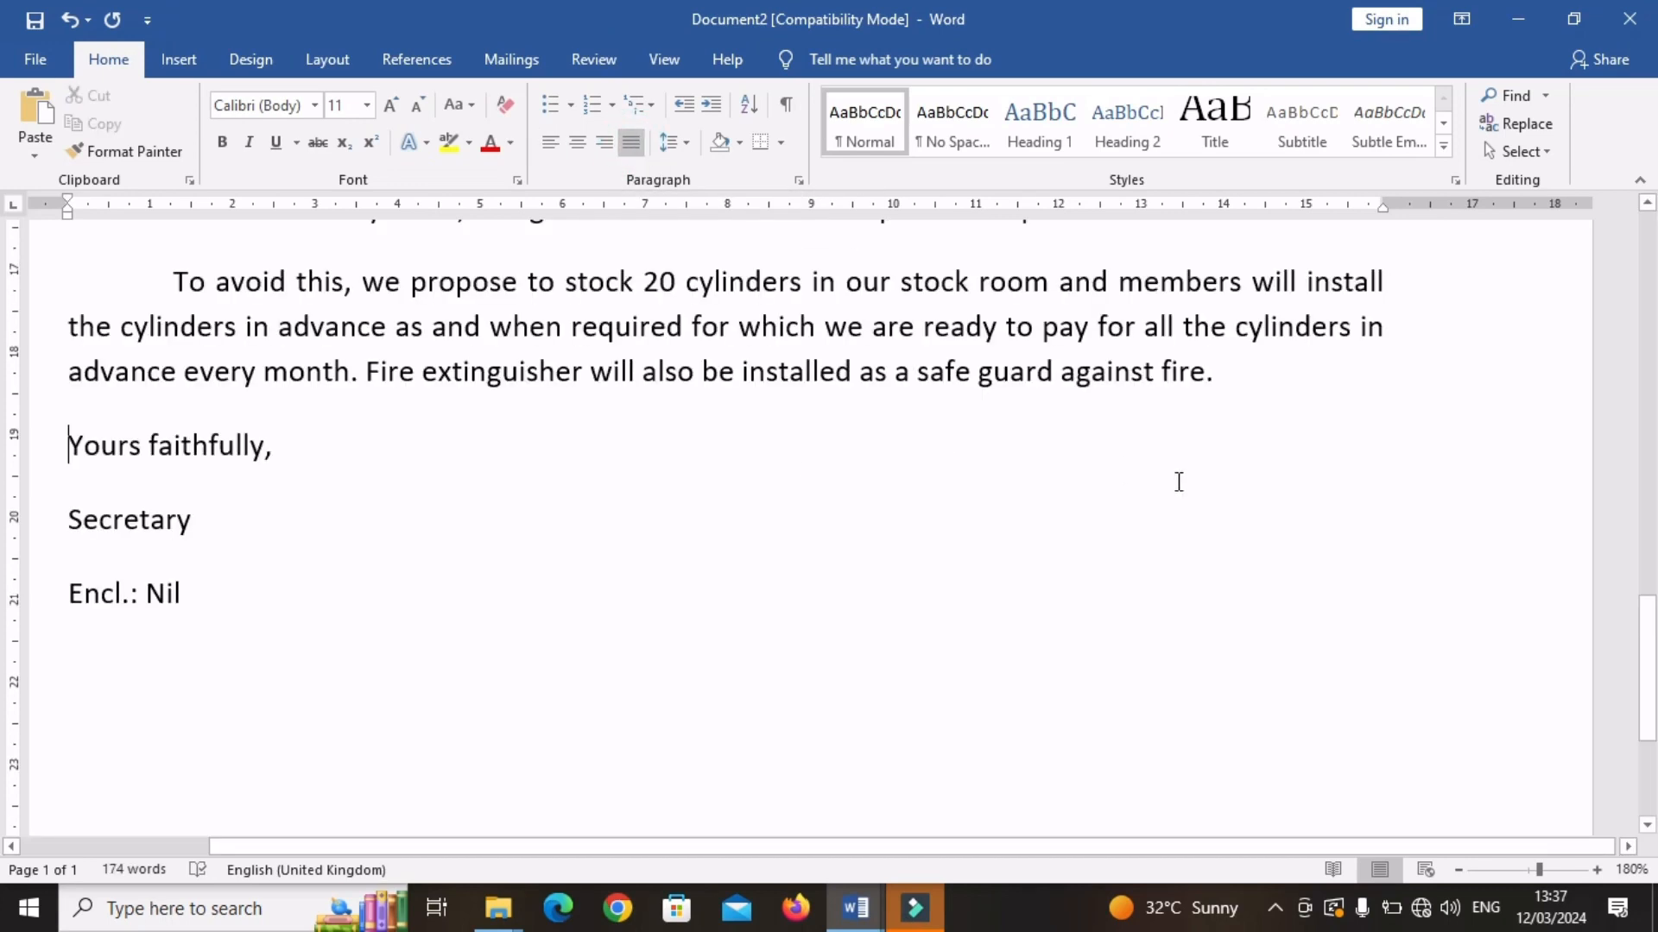
Step: Add the closing paragraph "Thanking you." below the third body paragraph
left_click(1237, 371)
key("Return")
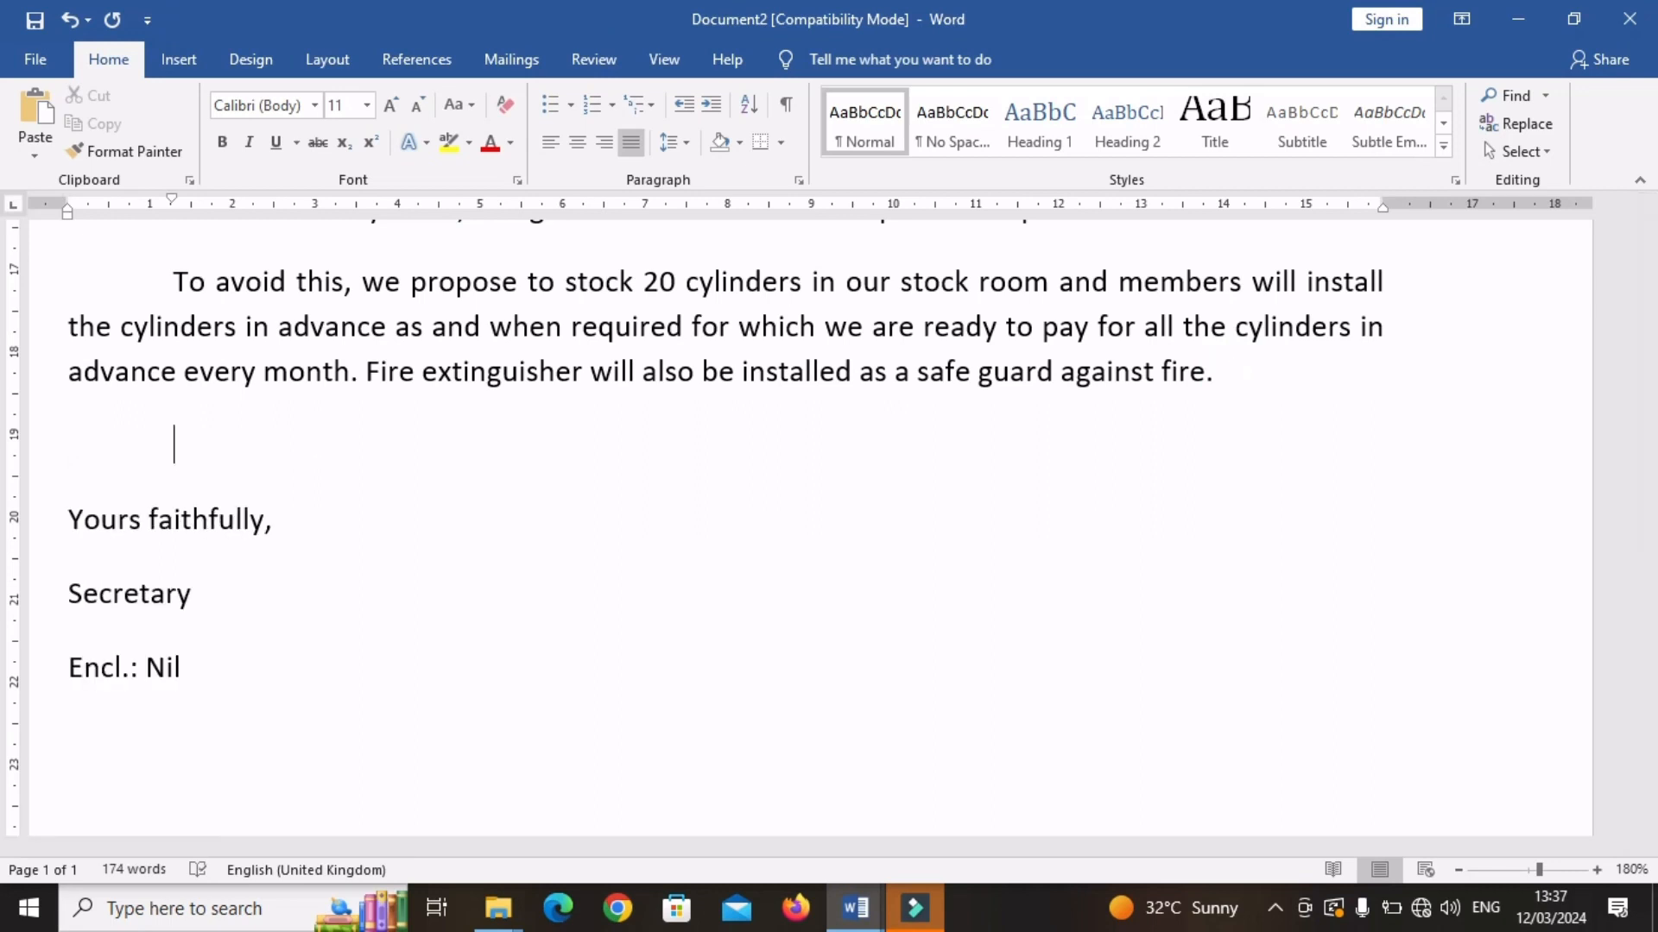
type("Thanking ")
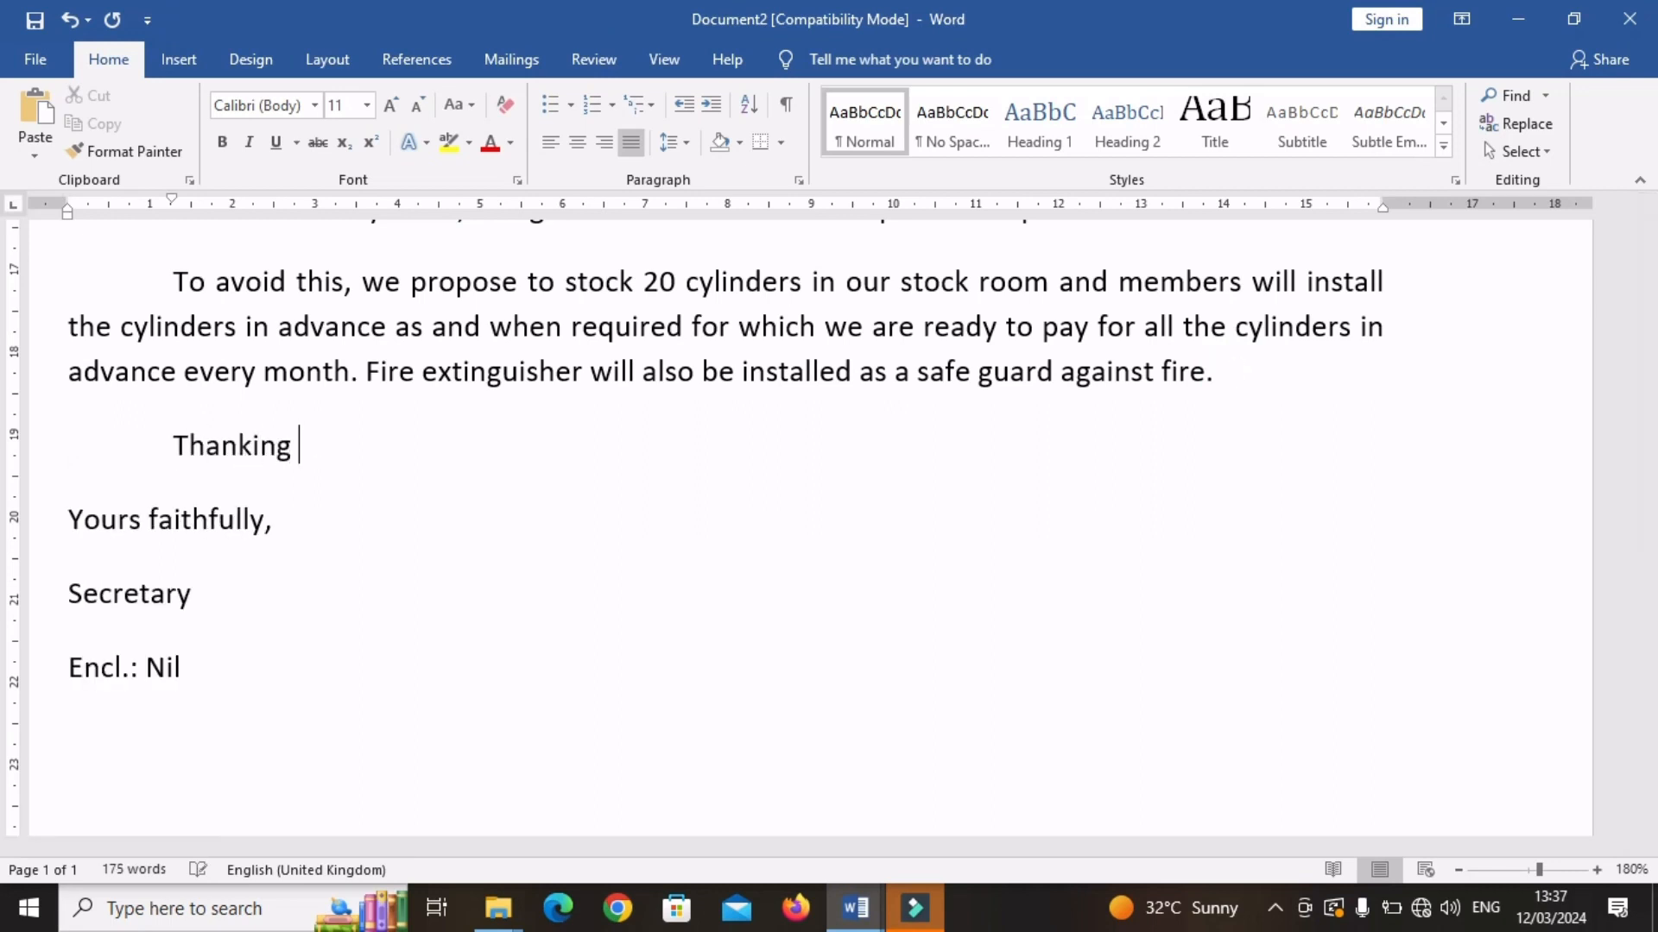
type("you.")
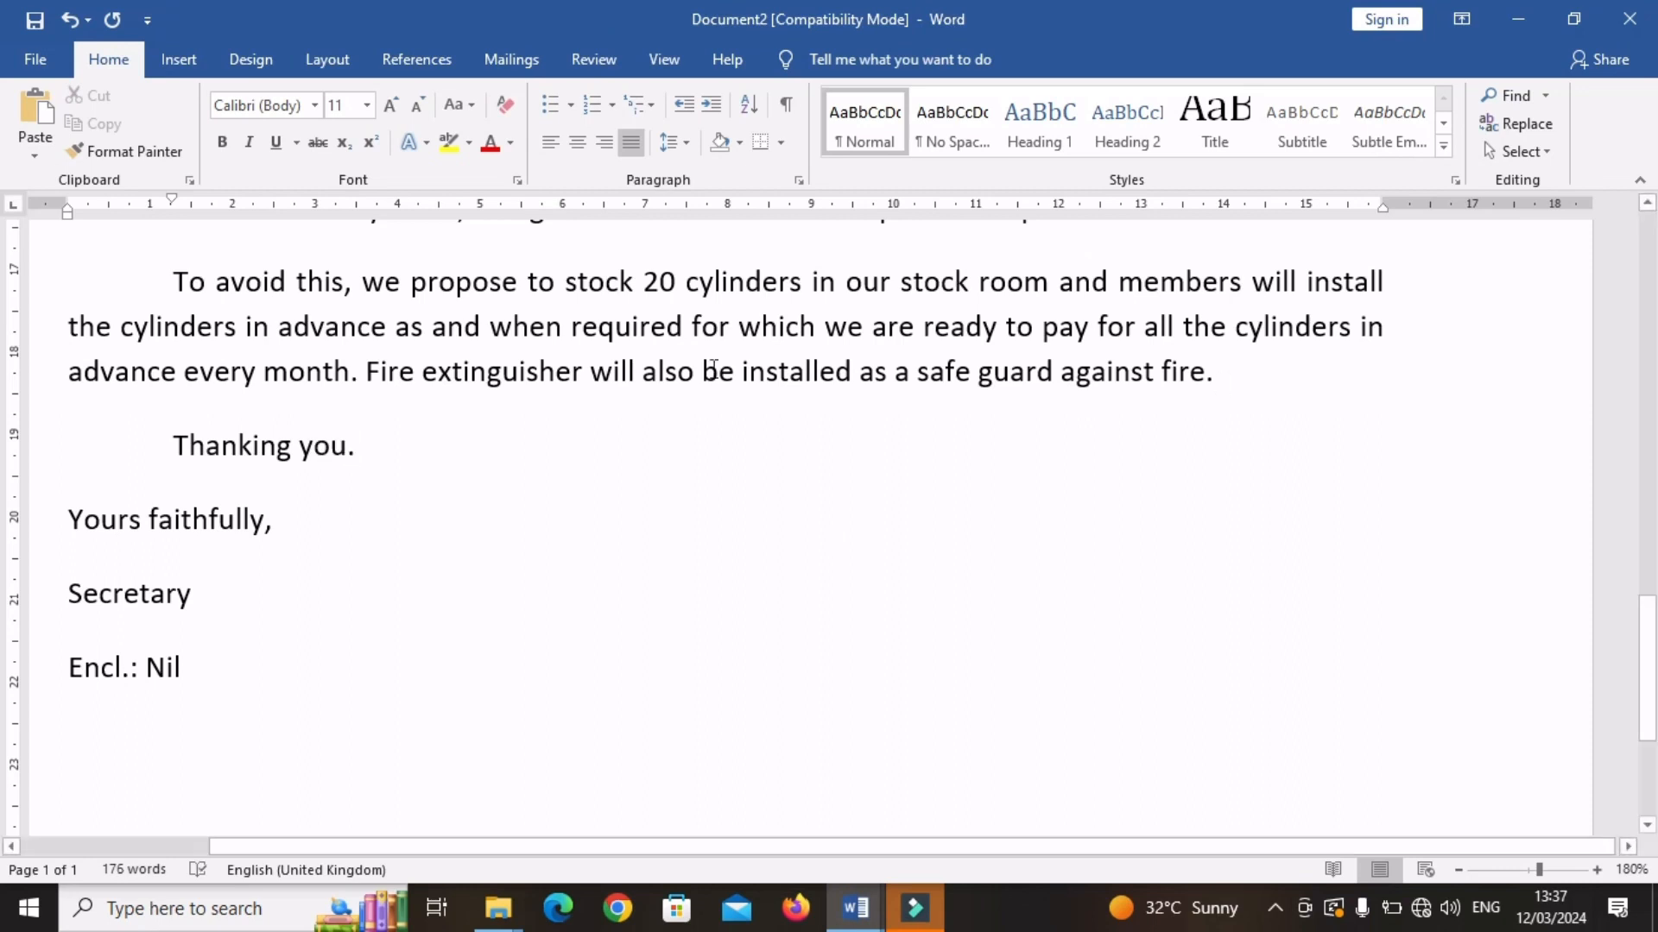
left_click(165, 449)
Step: Insert two blank lines between "Yours faithfully," and "Secretary" as space for the signature
left_click(273, 521)
key("Return")
key("Return")
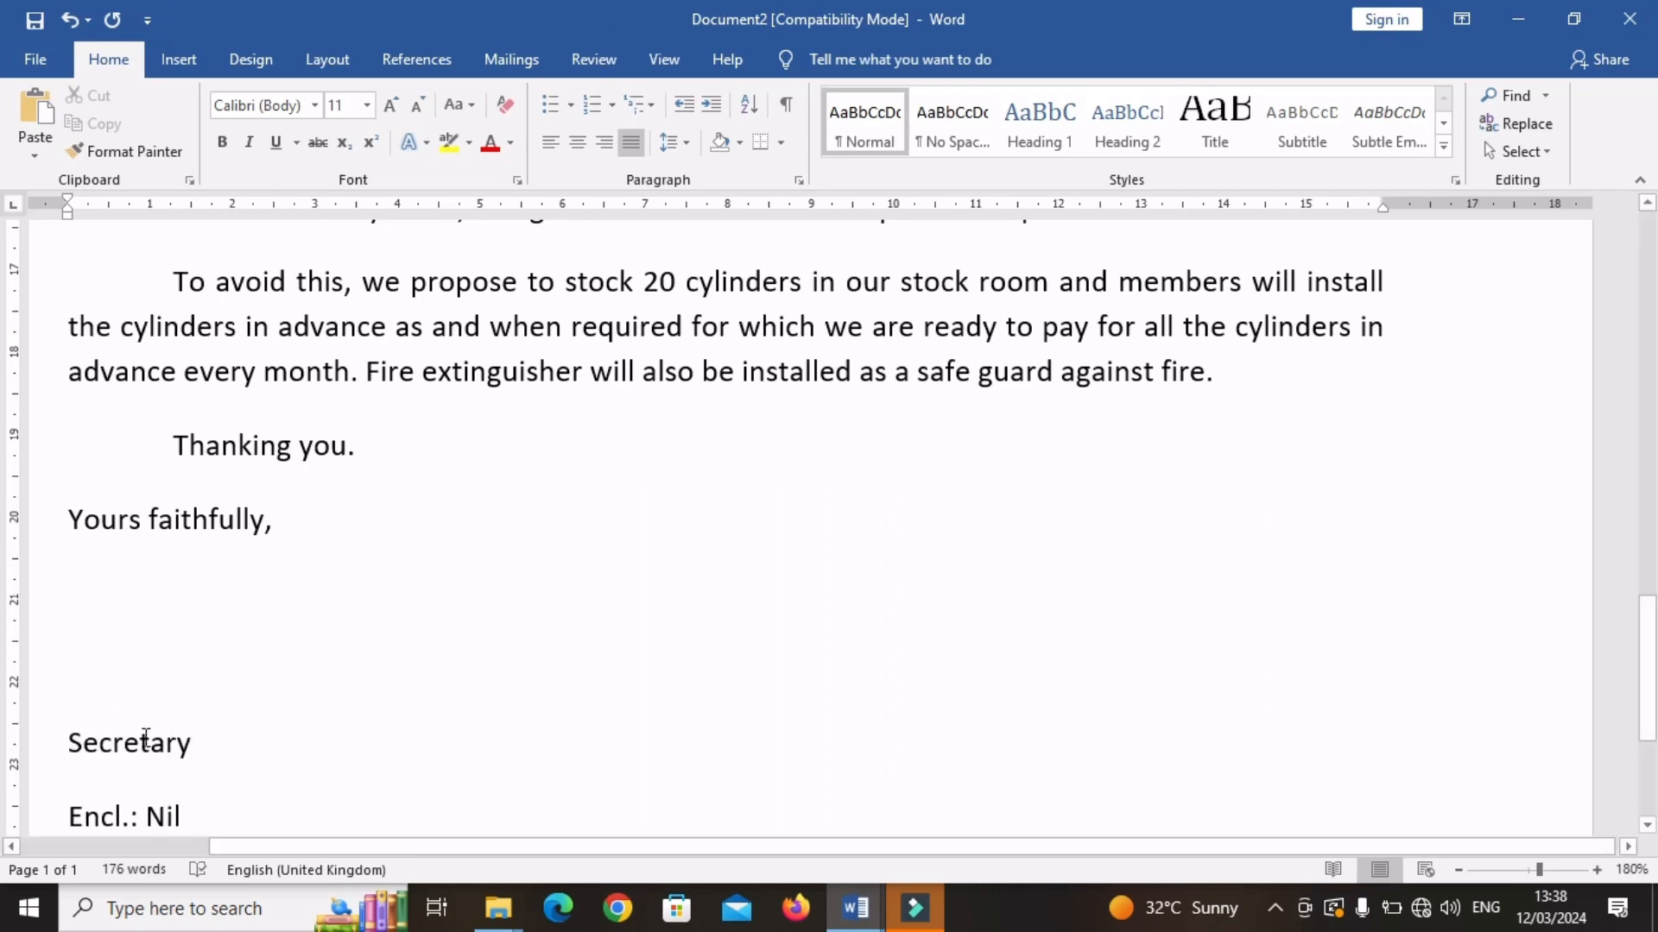
Step: Set the left indent of the block from "Yours faithfully," to "Secretary" to about 3.5 on the ruler and centre it
left_click_drag(204, 746, 49, 544)
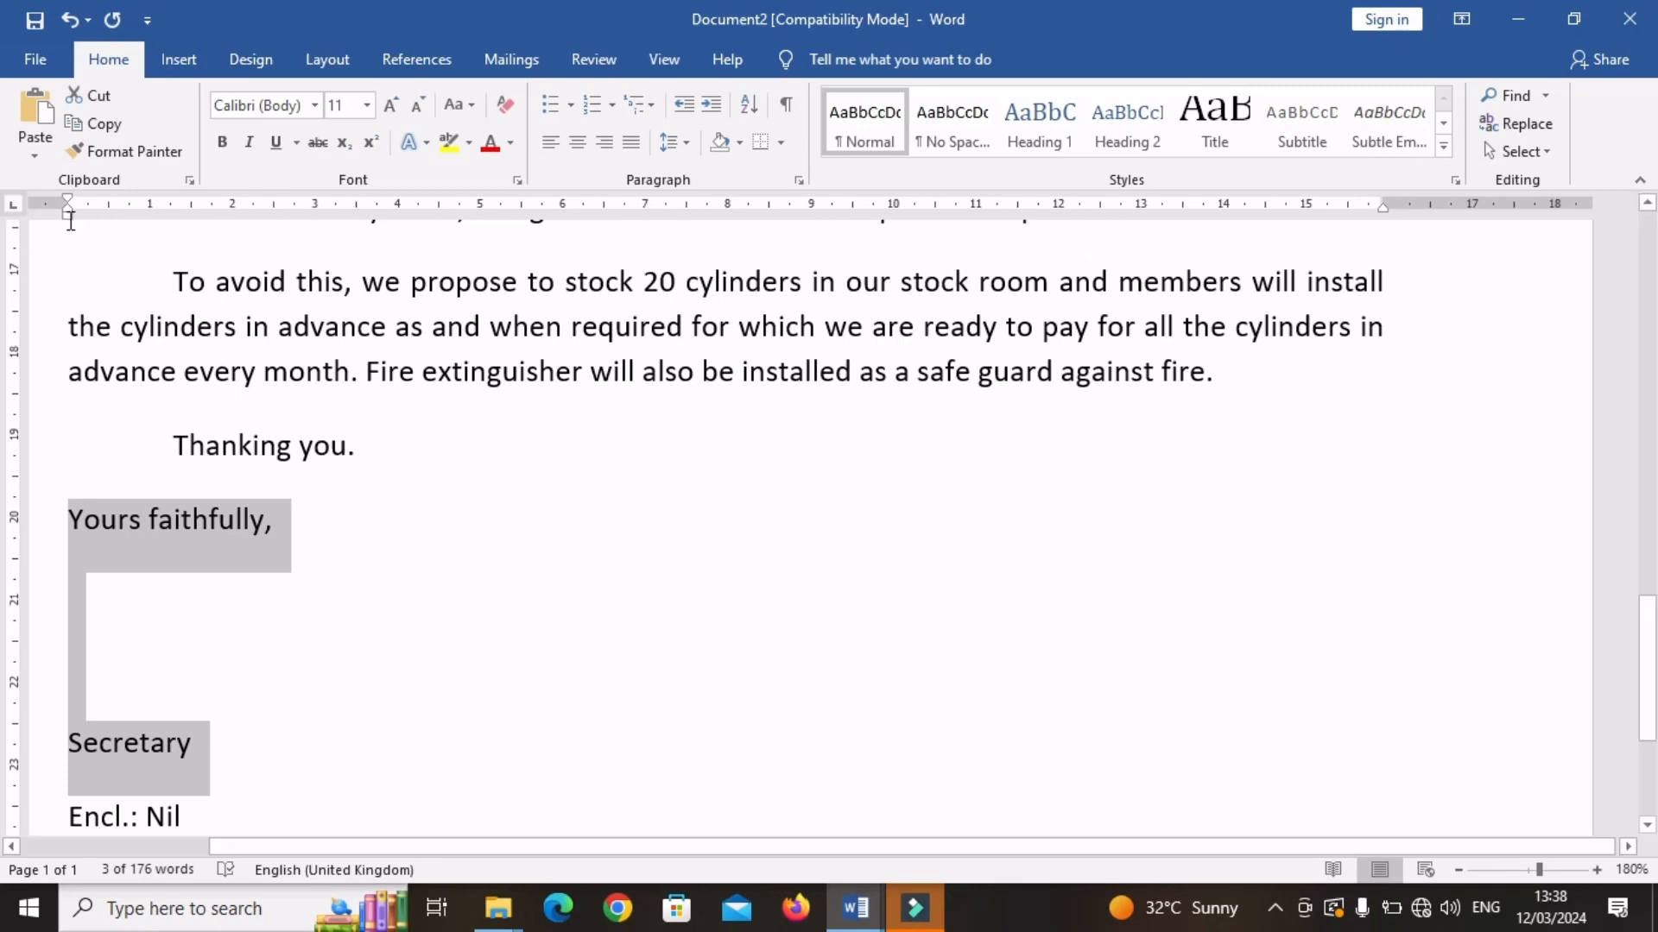
left_click_drag(68, 214, 364, 227)
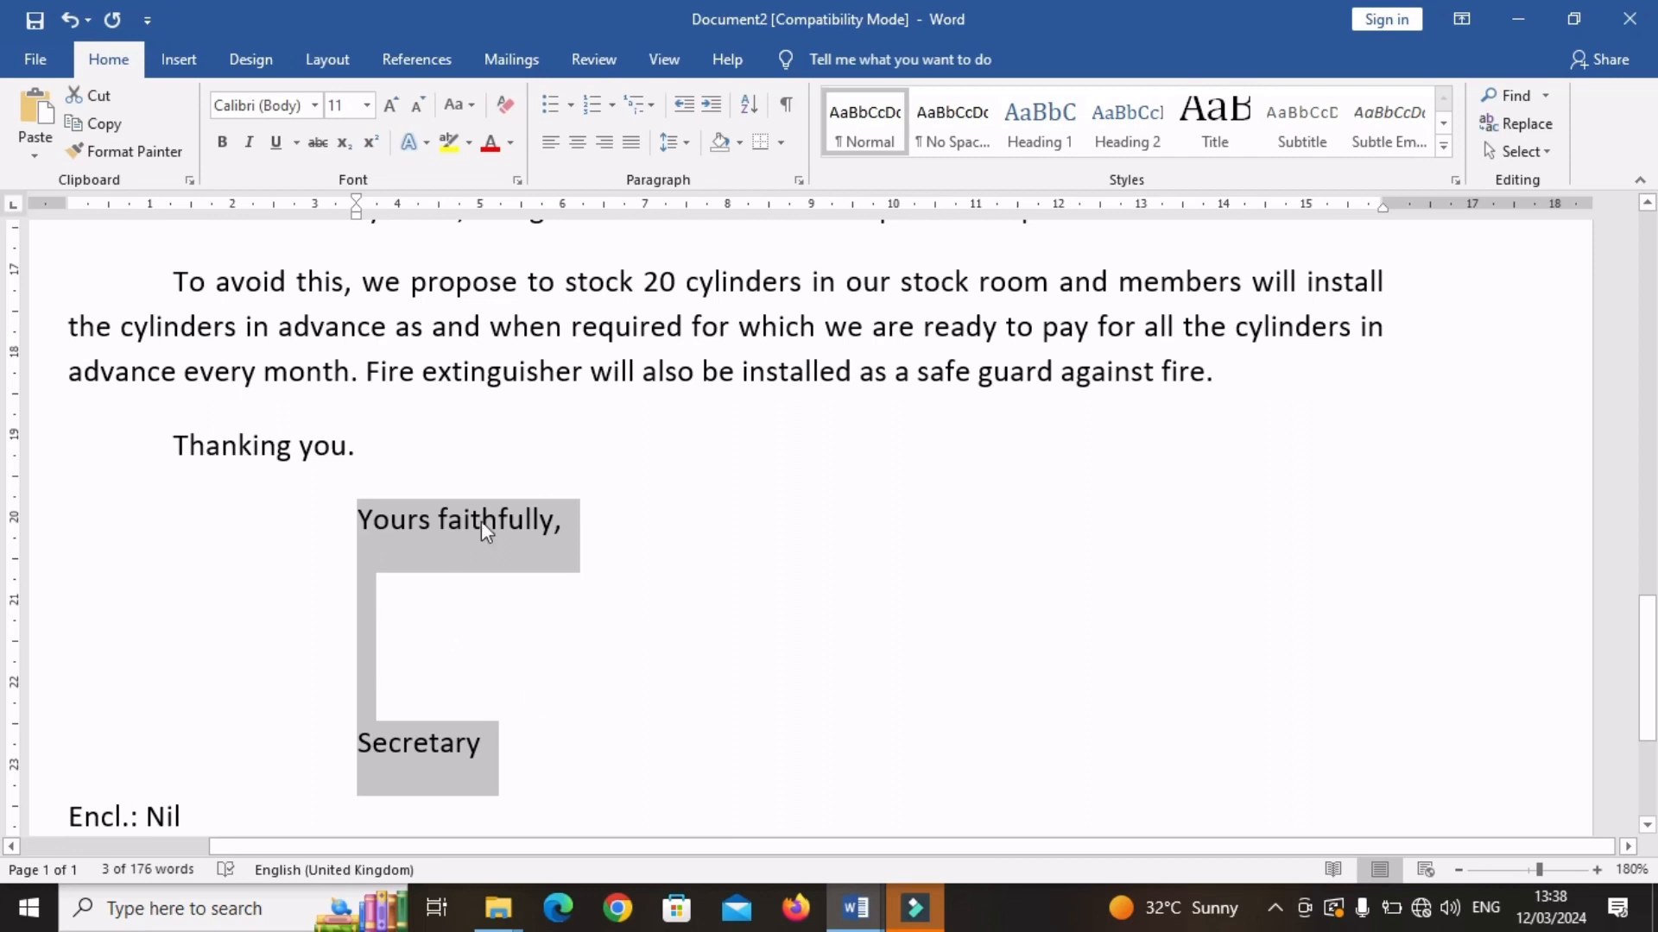
left_click(579, 147)
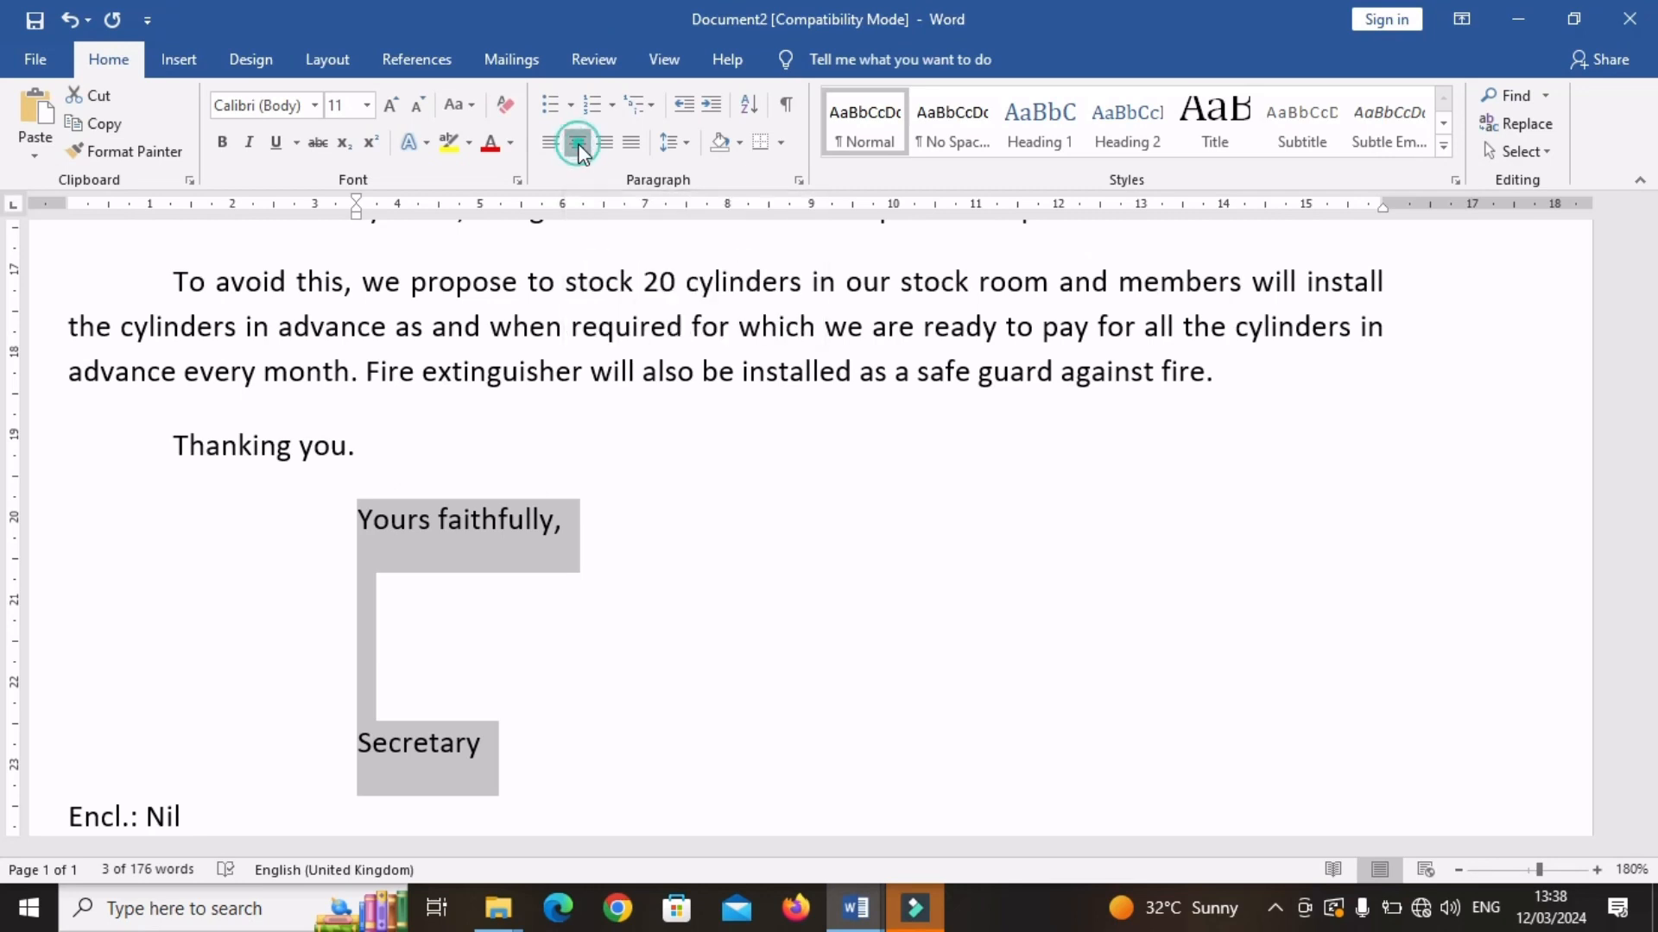
left_click(964, 663)
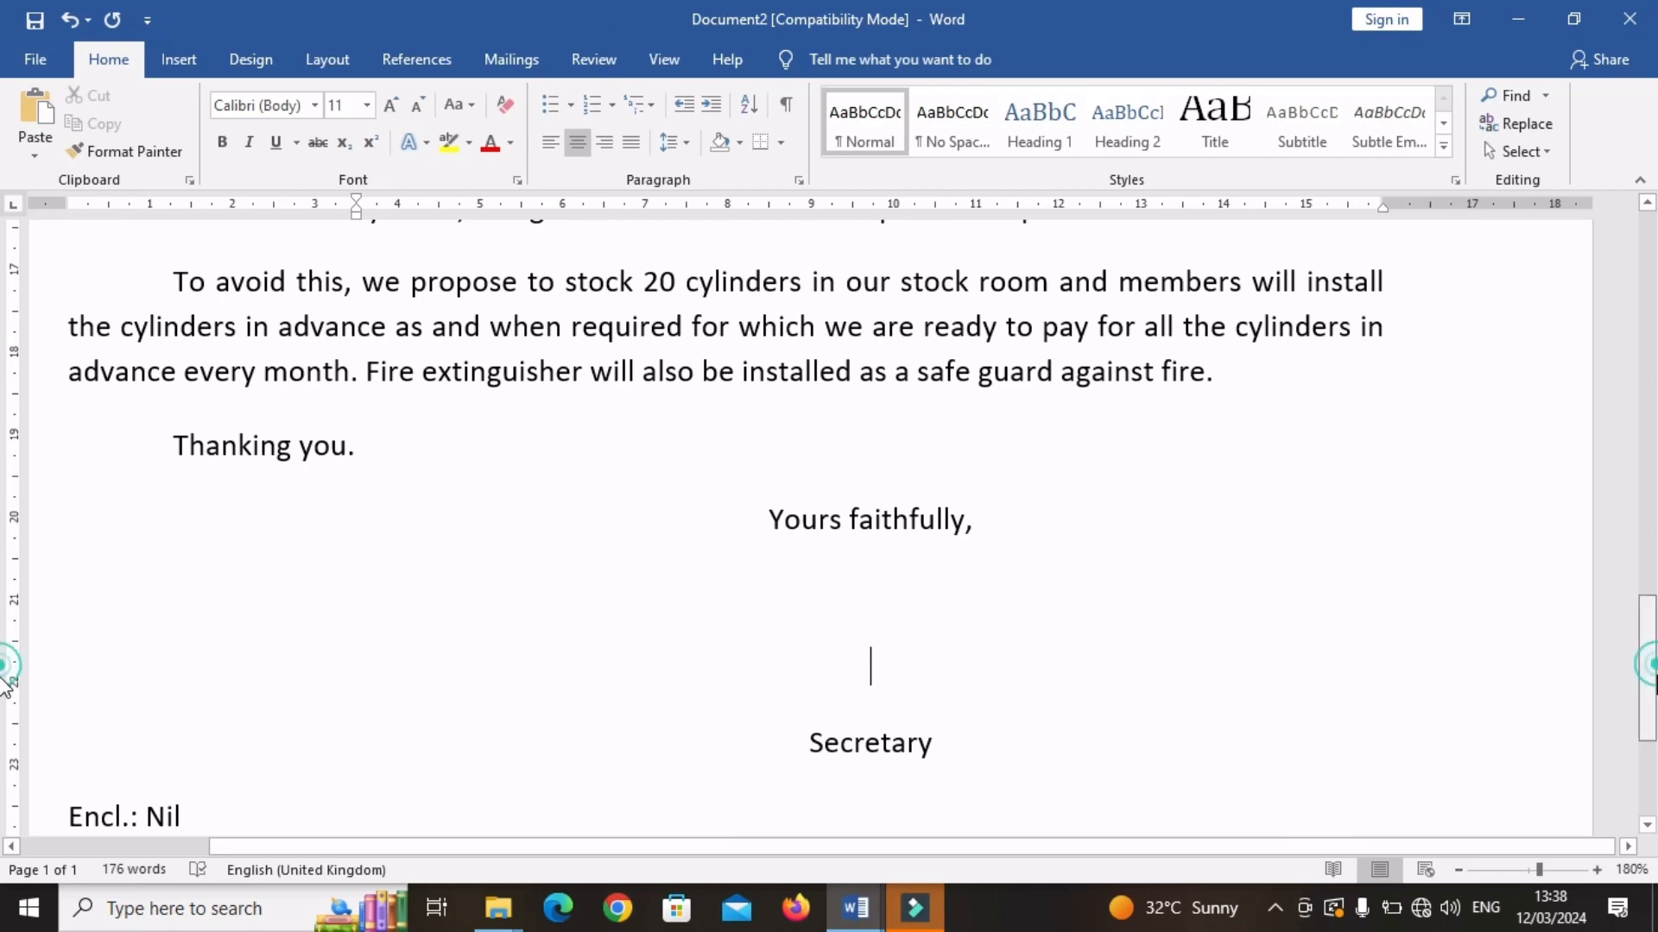
Step: Check the alignment of the "Encl.: Nil" line and review the whole letter's layout from heading to end at 90% zoom
scroll(4, 674, "down", 3)
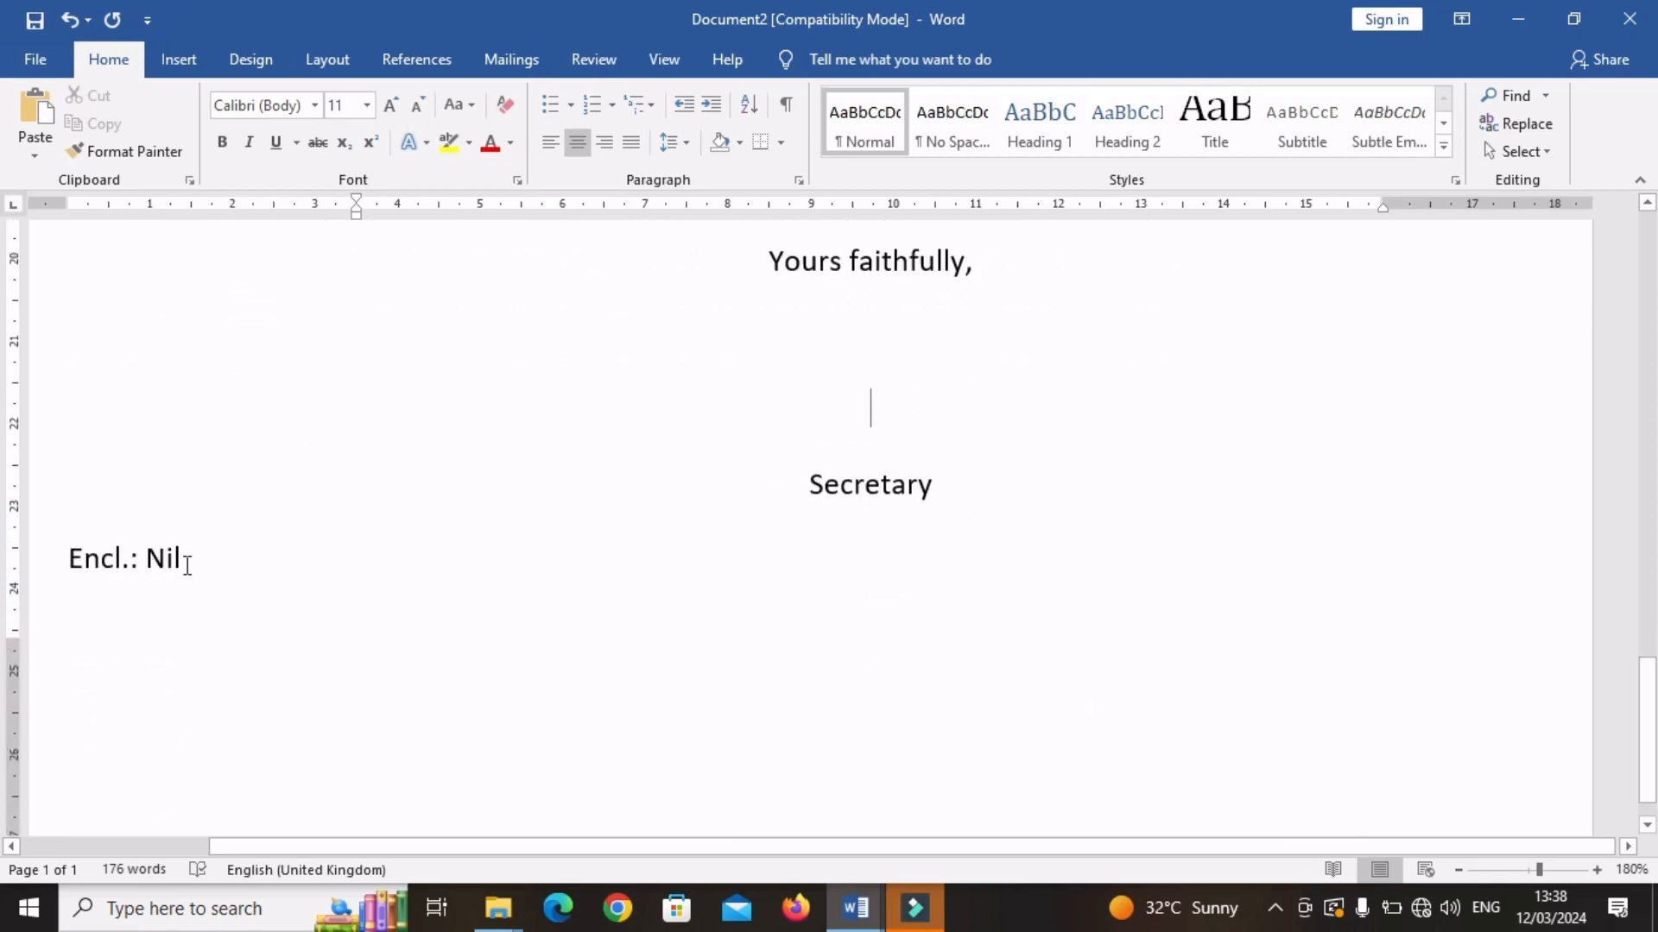
left_click_drag(187, 564, 66, 562)
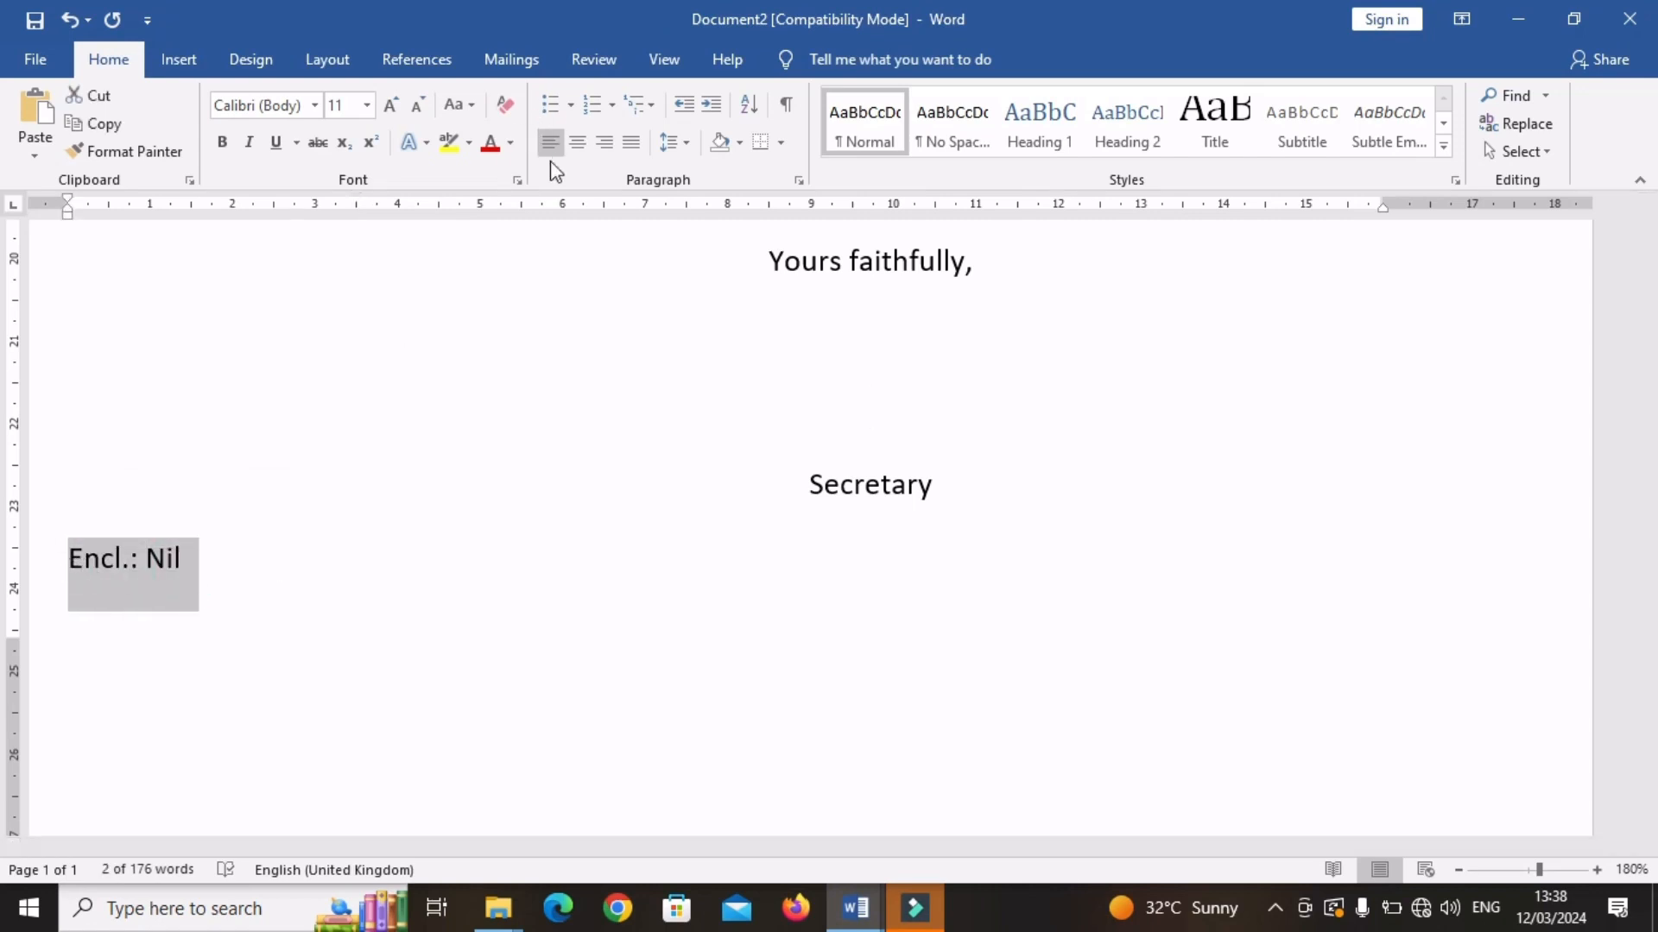
left_click(259, 581)
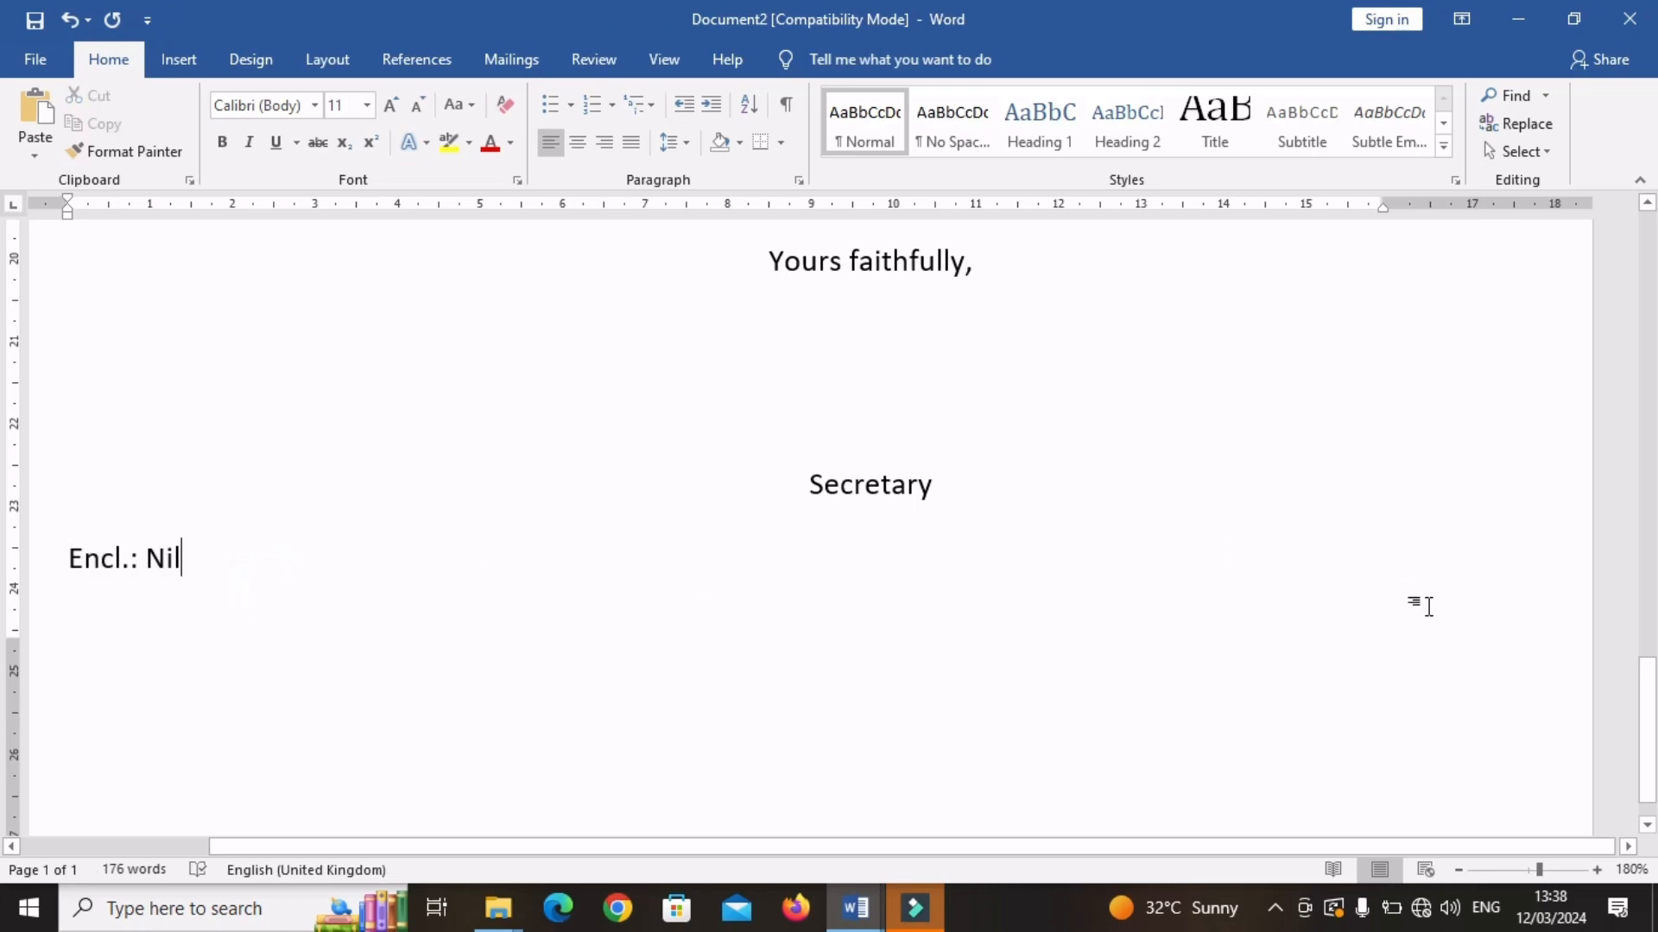
scroll(5, 673, "up", 4)
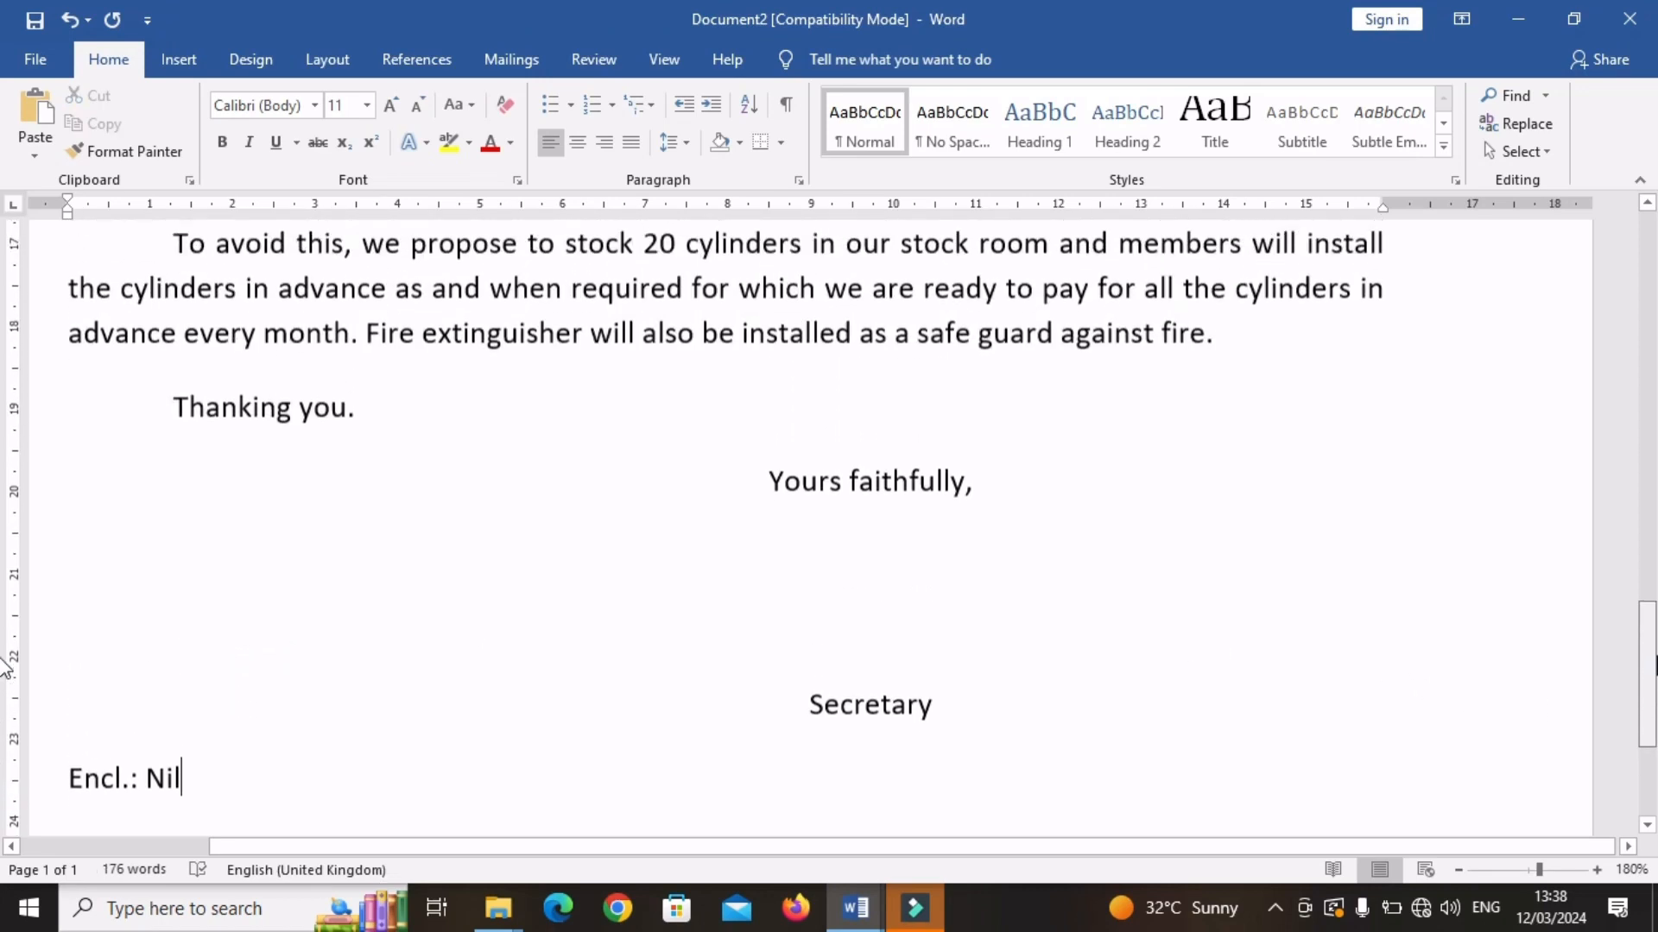
left_click(1455, 873)
left_click(1456, 873)
left_click(1455, 873)
left_click(1456, 873)
left_click(1457, 873)
left_click(1457, 873)
left_click(1458, 873)
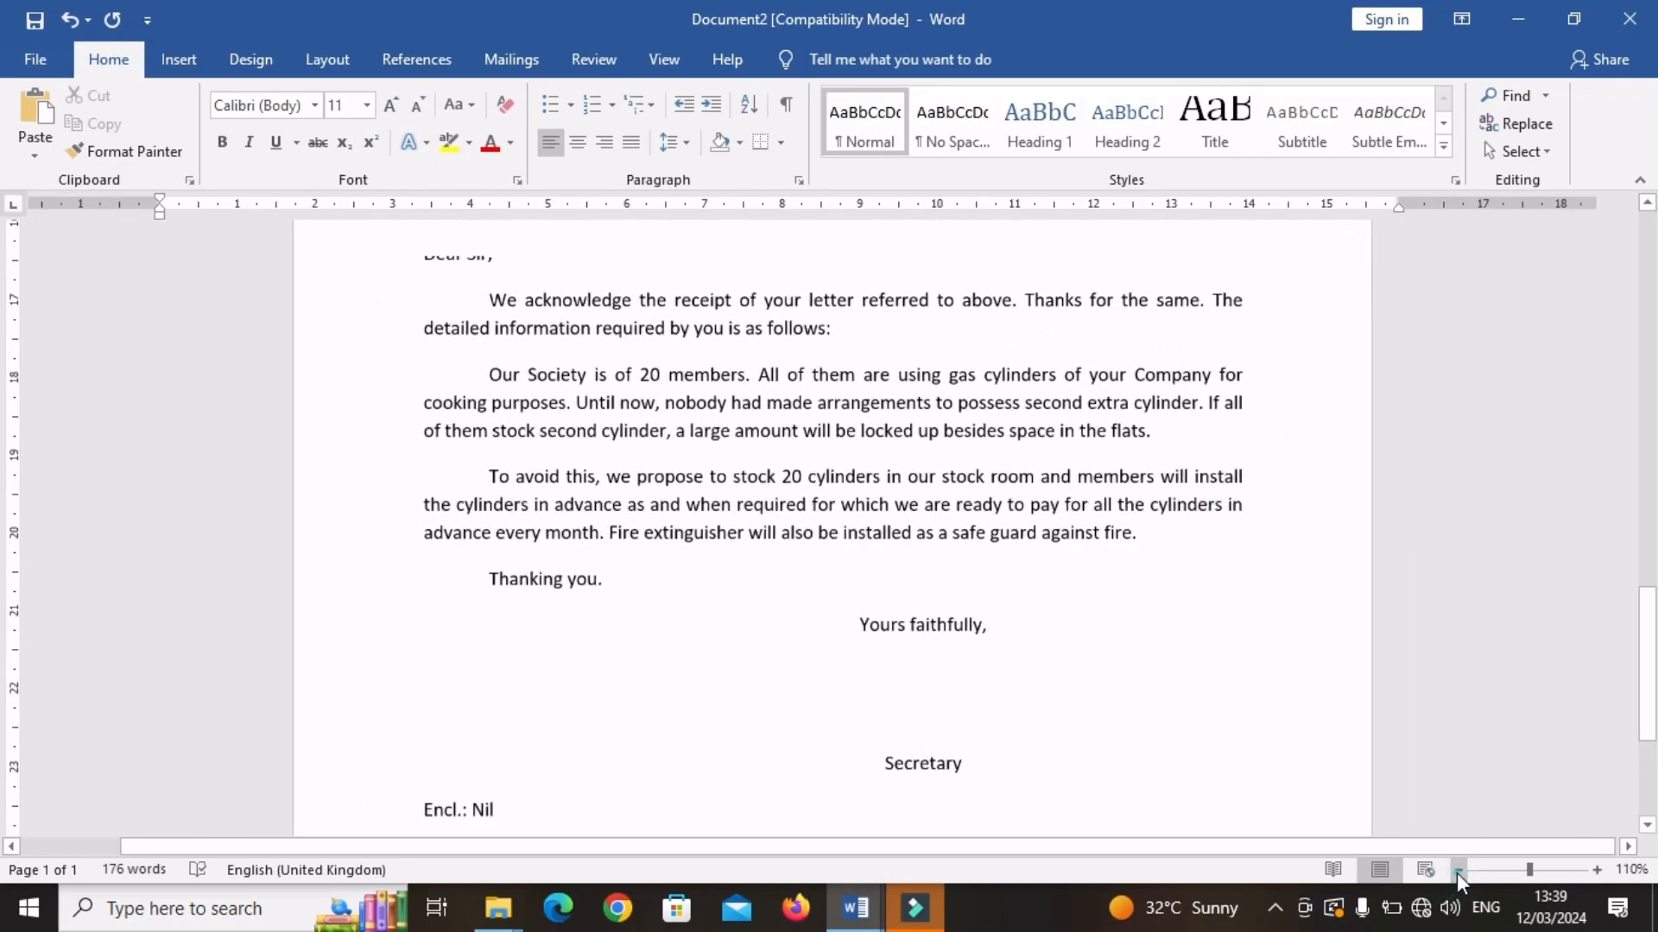
left_click(1457, 873)
left_click(1457, 873)
left_click(1458, 873)
left_click(1458, 872)
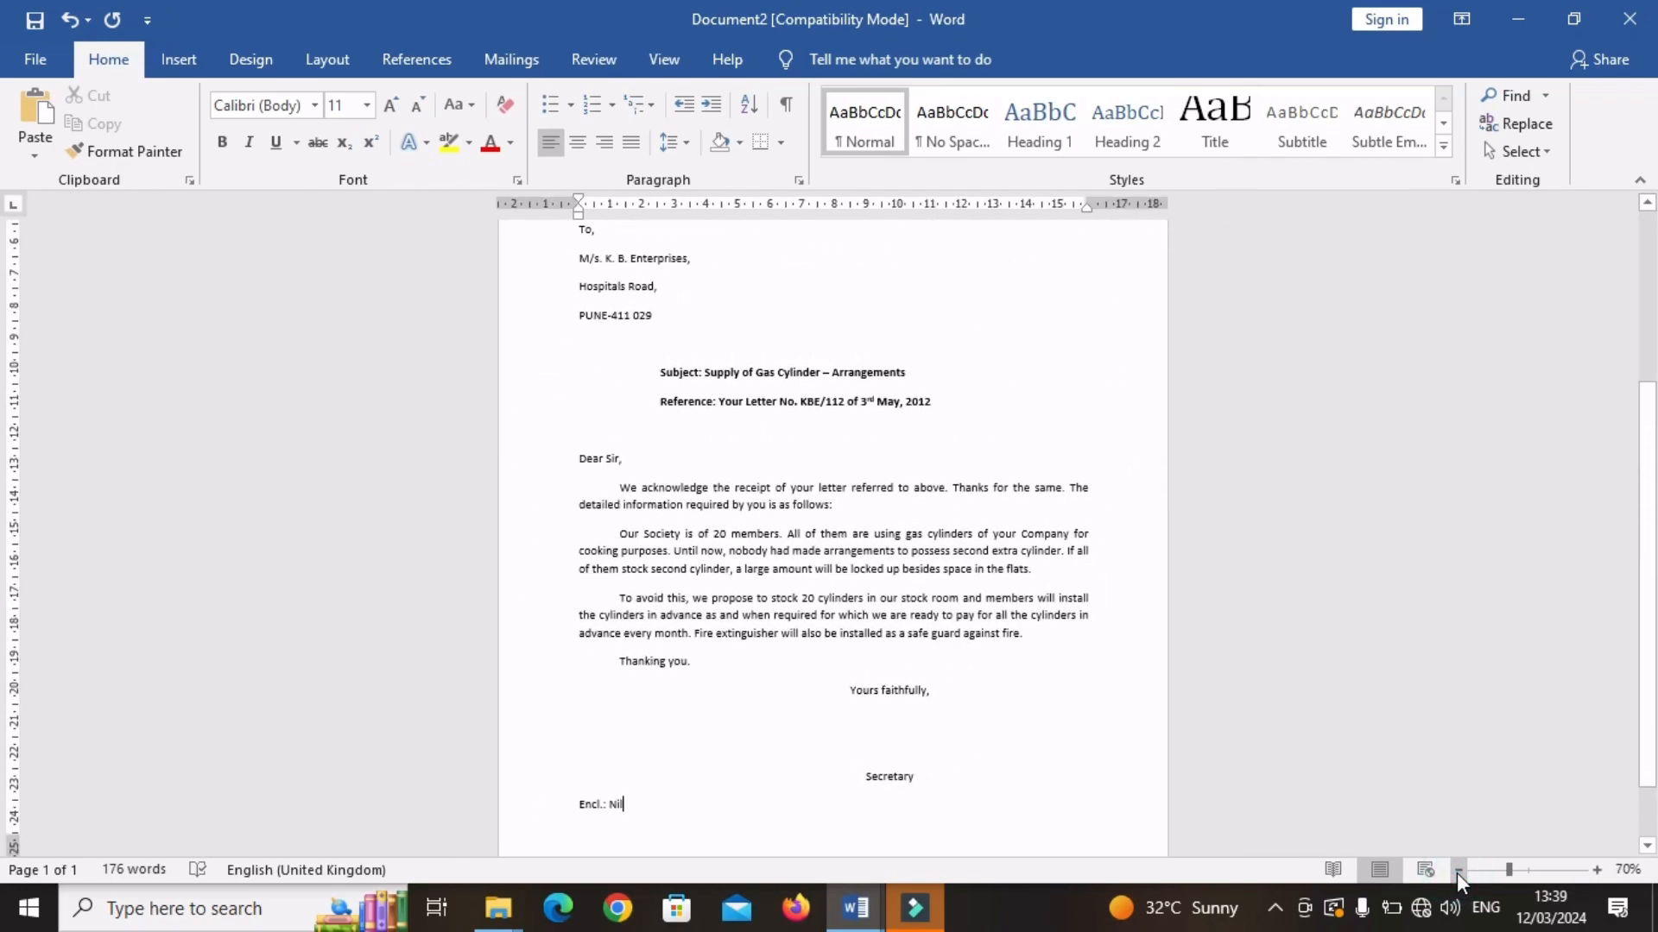
left_click(1601, 871)
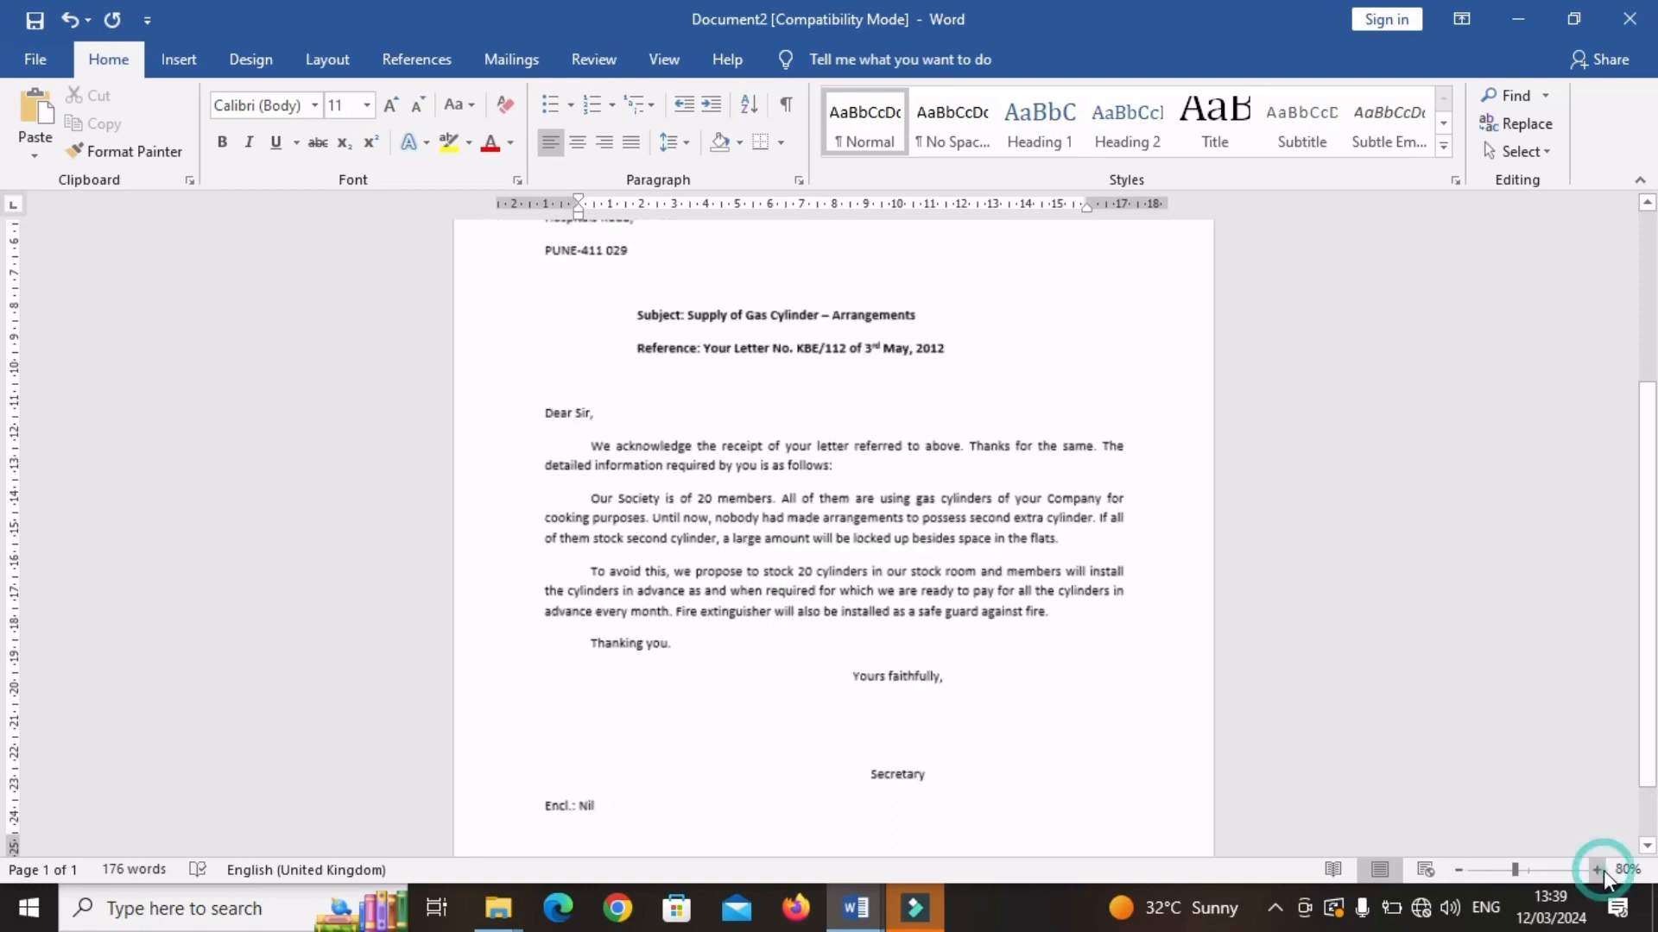
left_click(1599, 870)
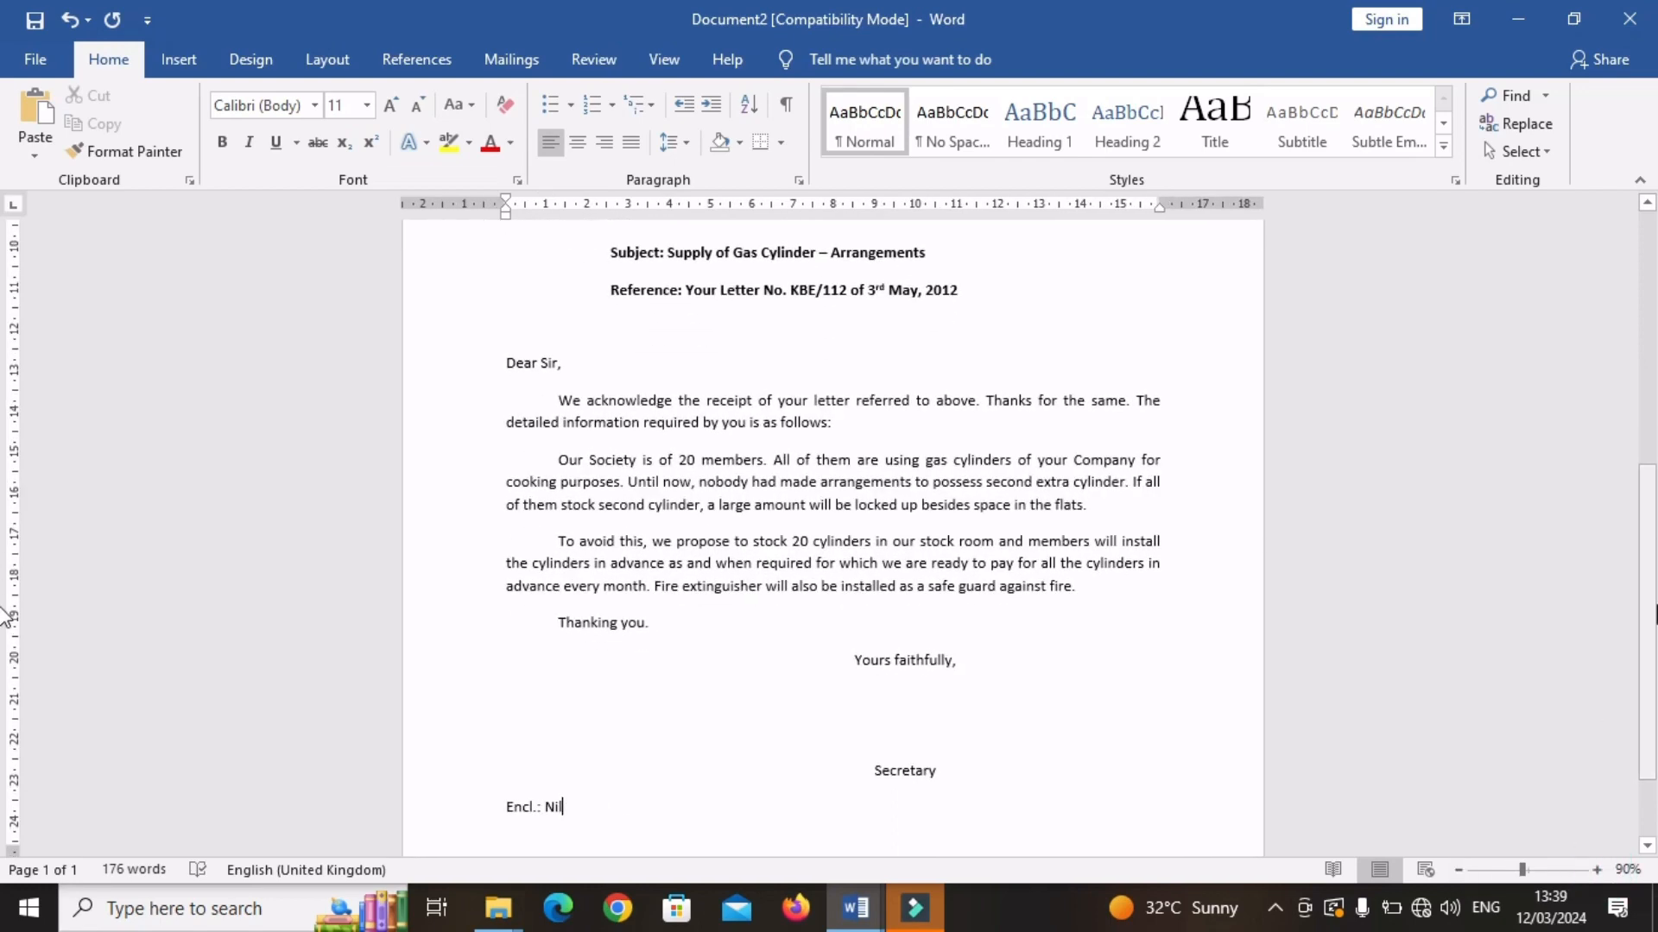
scroll(5, 615, "up", 5)
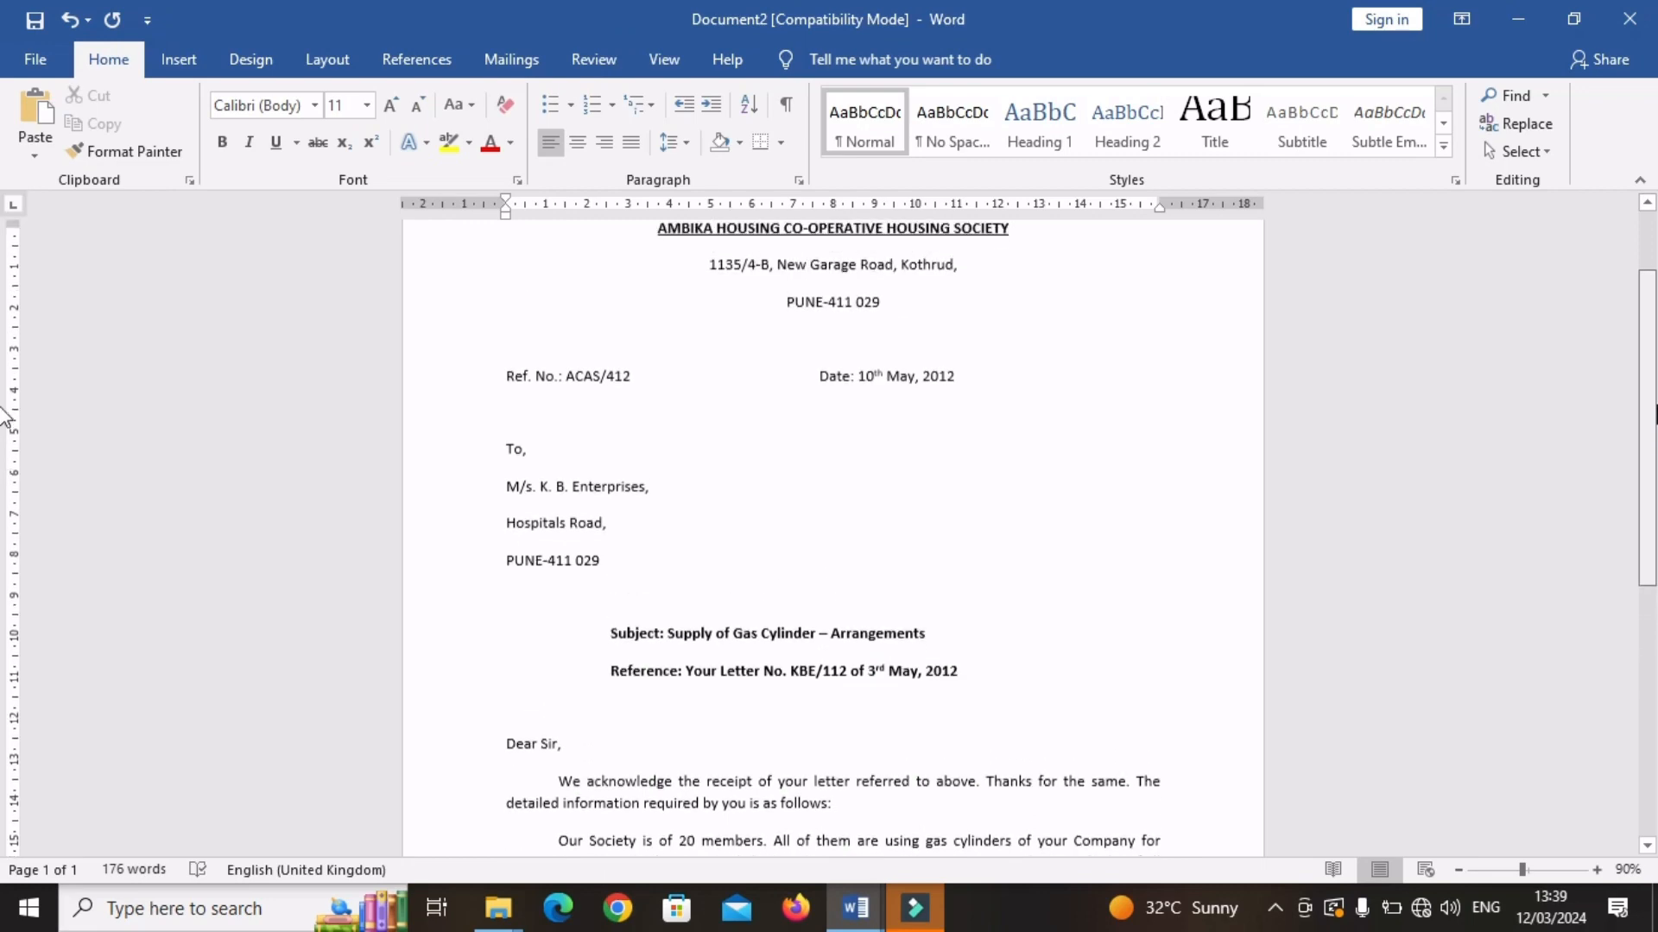
scroll(5, 466, "down", 2)
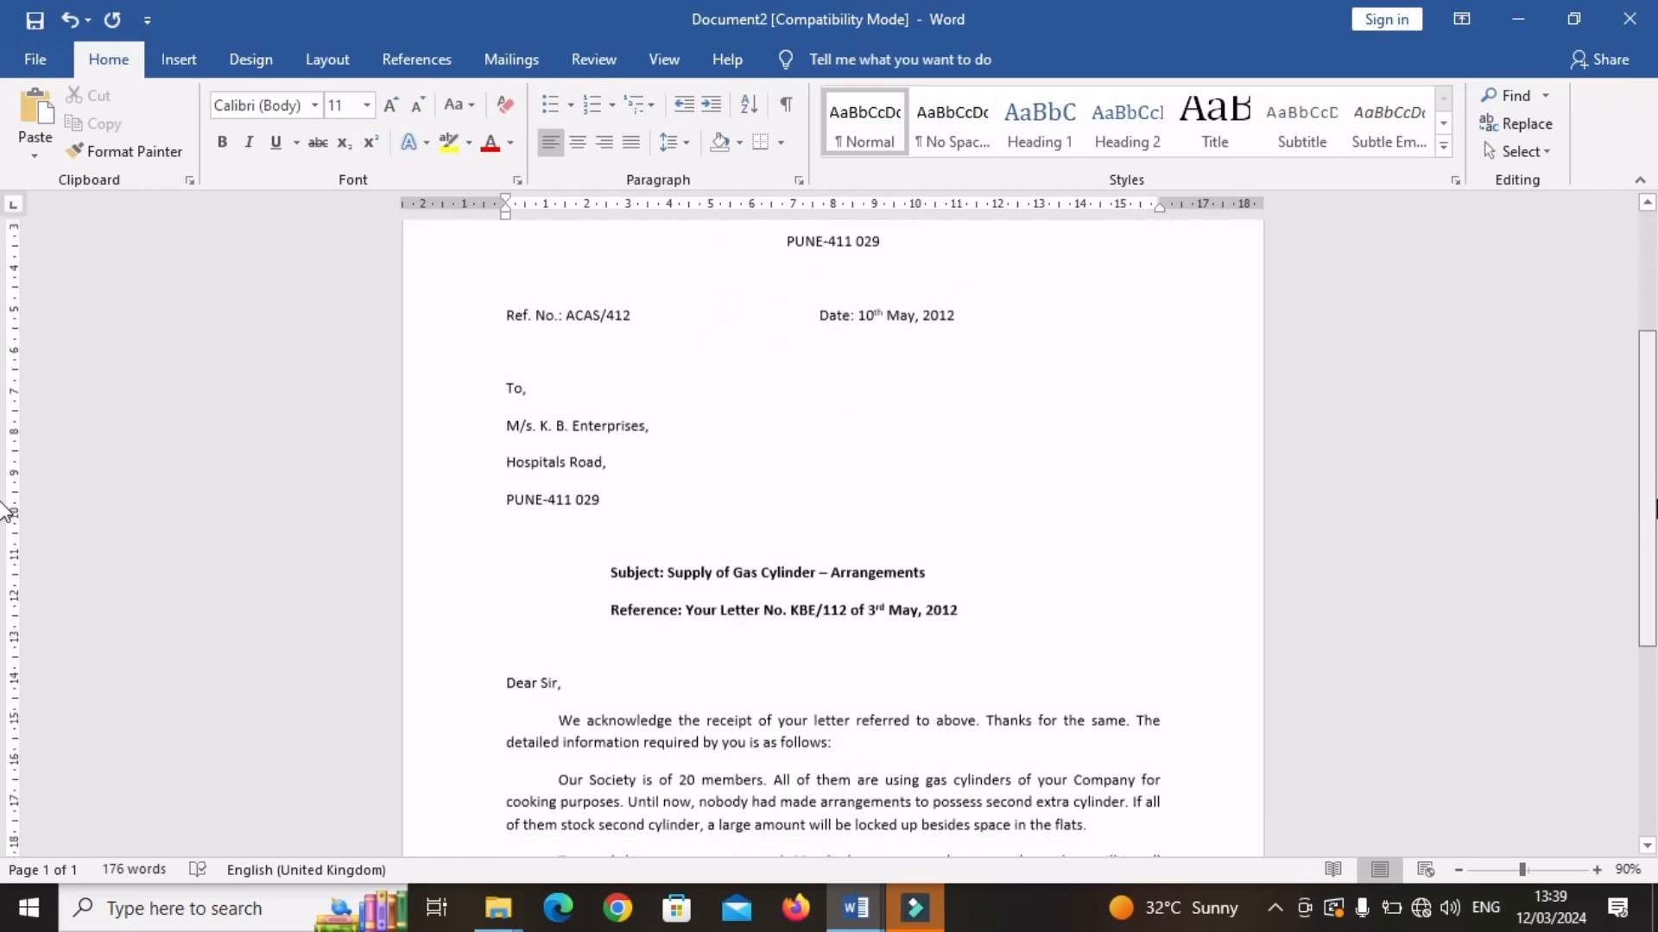
scroll(6, 511, "down", 5)
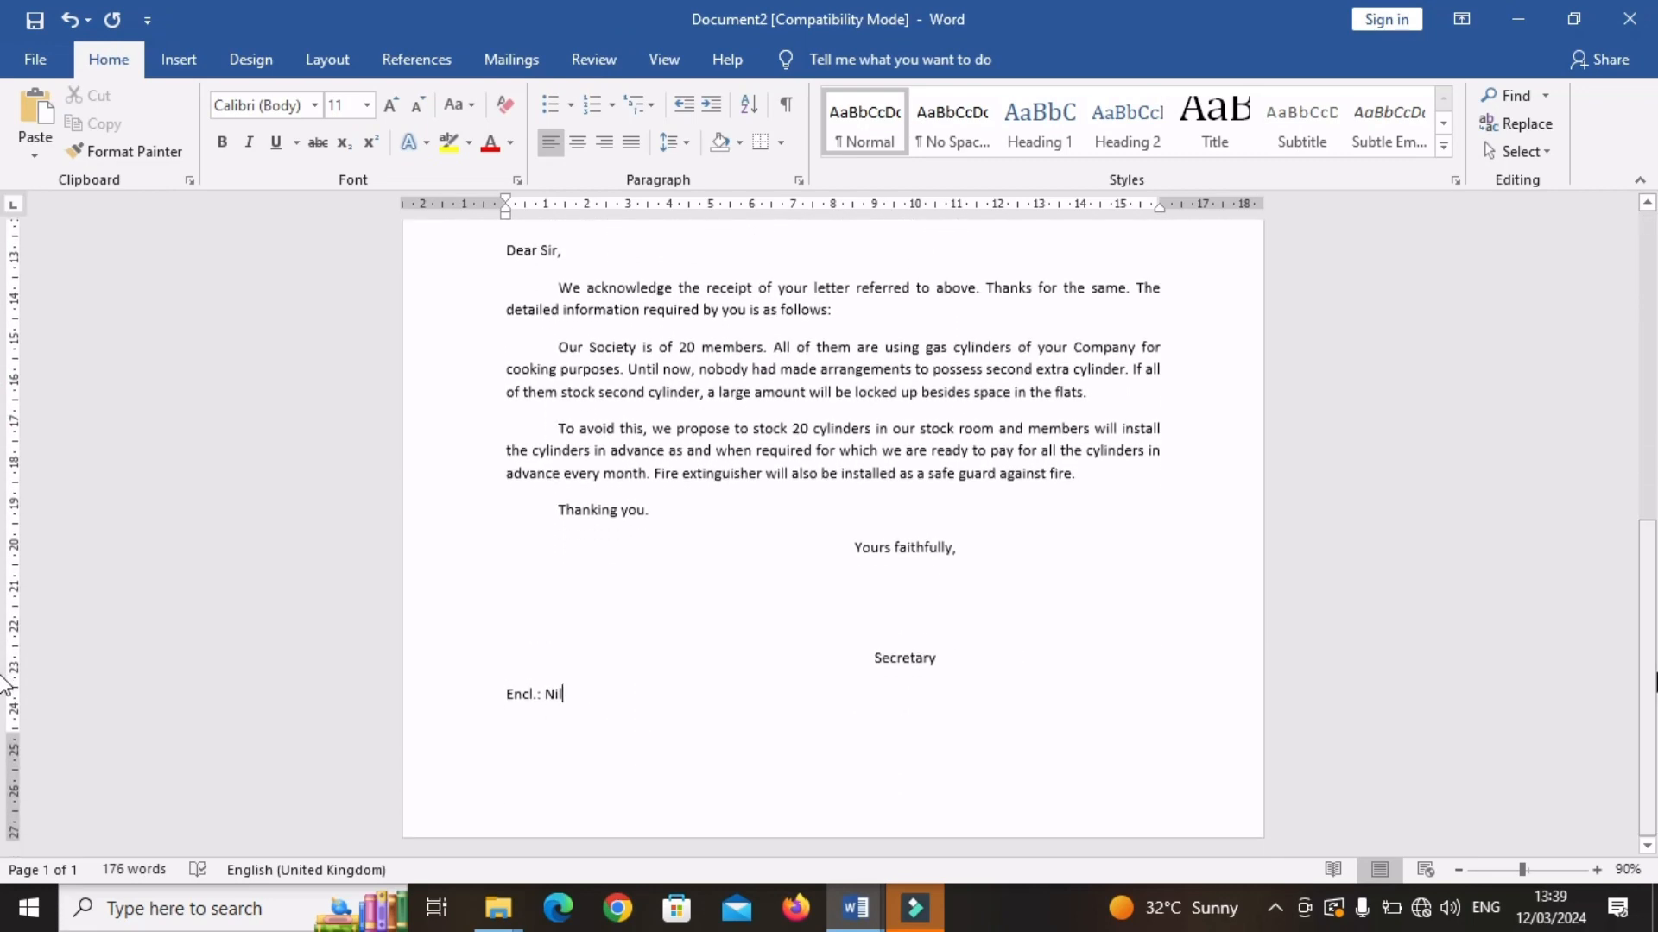